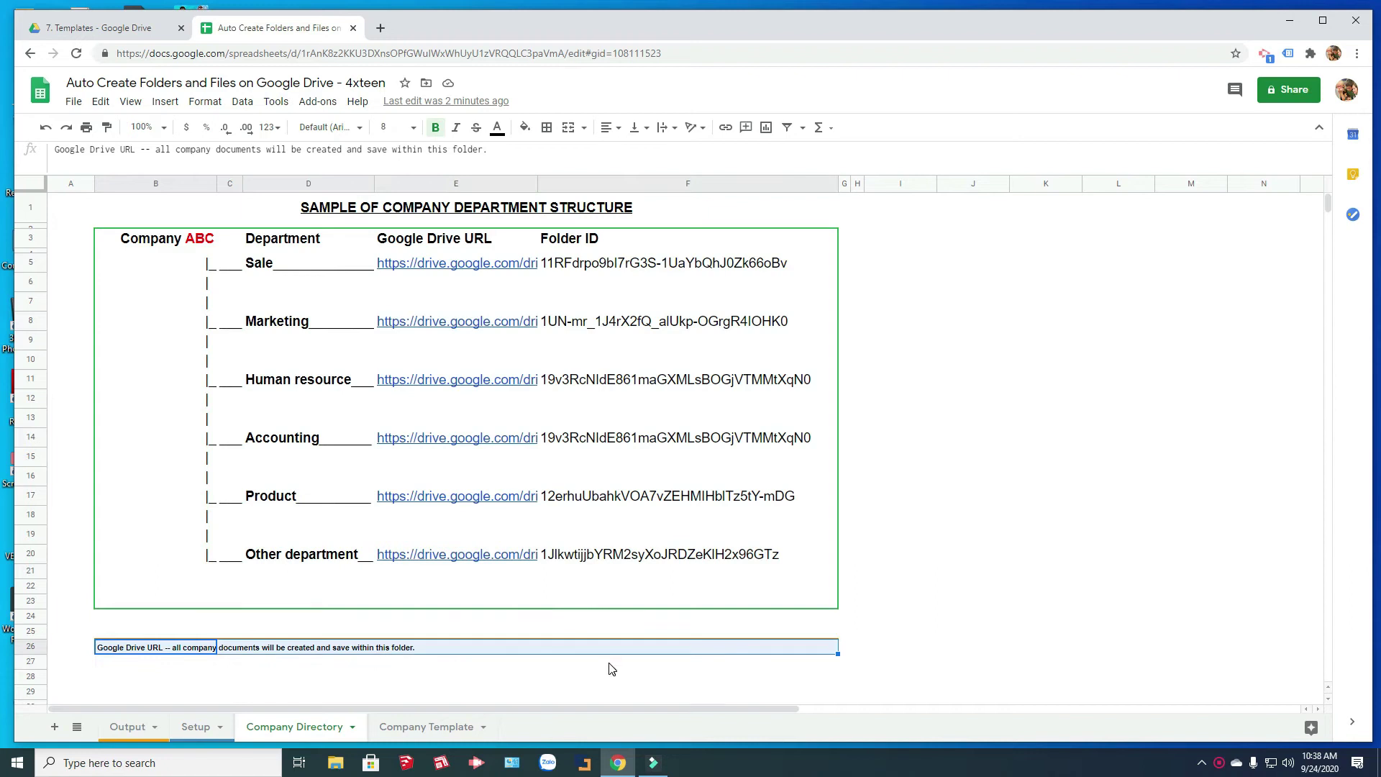
List the Sale department's templates in the Company Template sheet using the department selector in B26.
{"action": "left_click", "coordinate": [425, 728]}
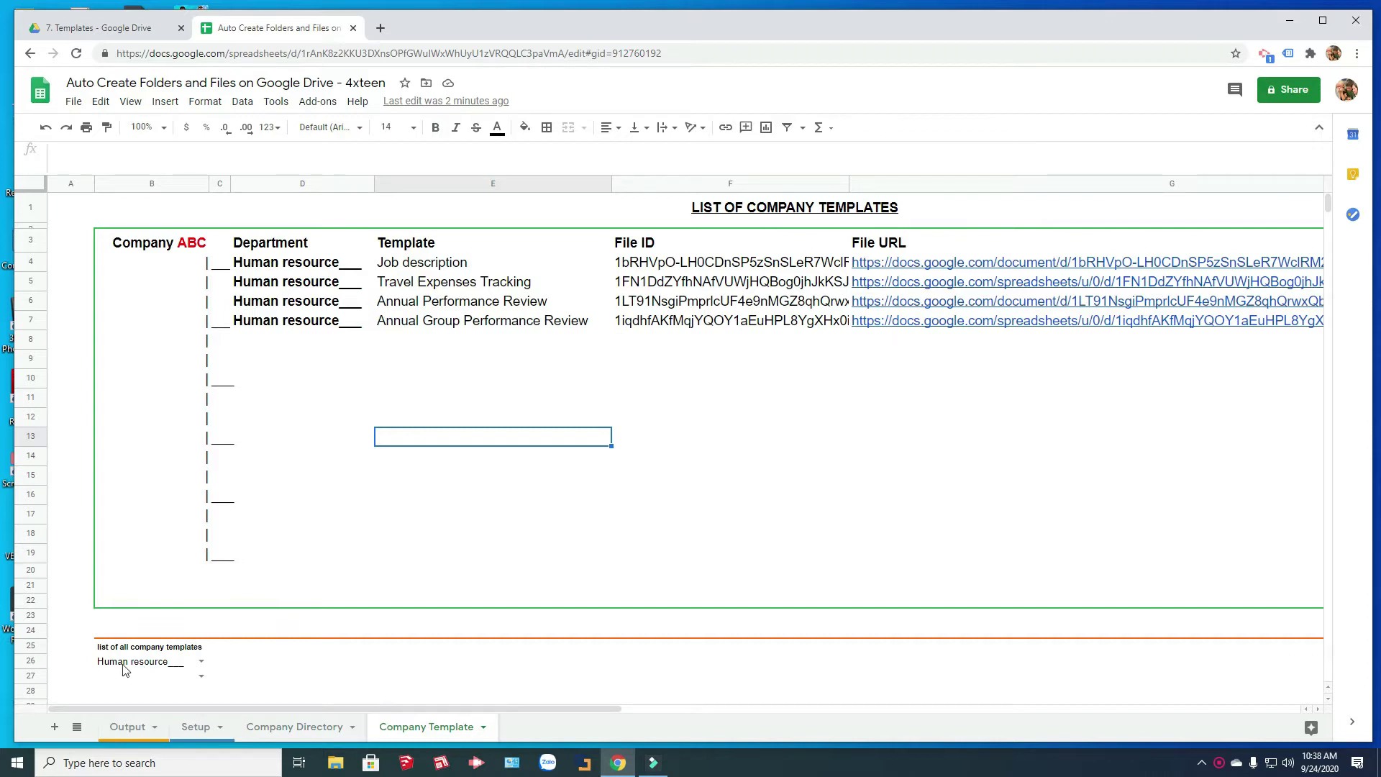
{"action": "left_click", "coordinate": [202, 665]}
{"action": "left_click", "coordinate": [130, 625]}
{"action": "left_click", "coordinate": [317, 676]}
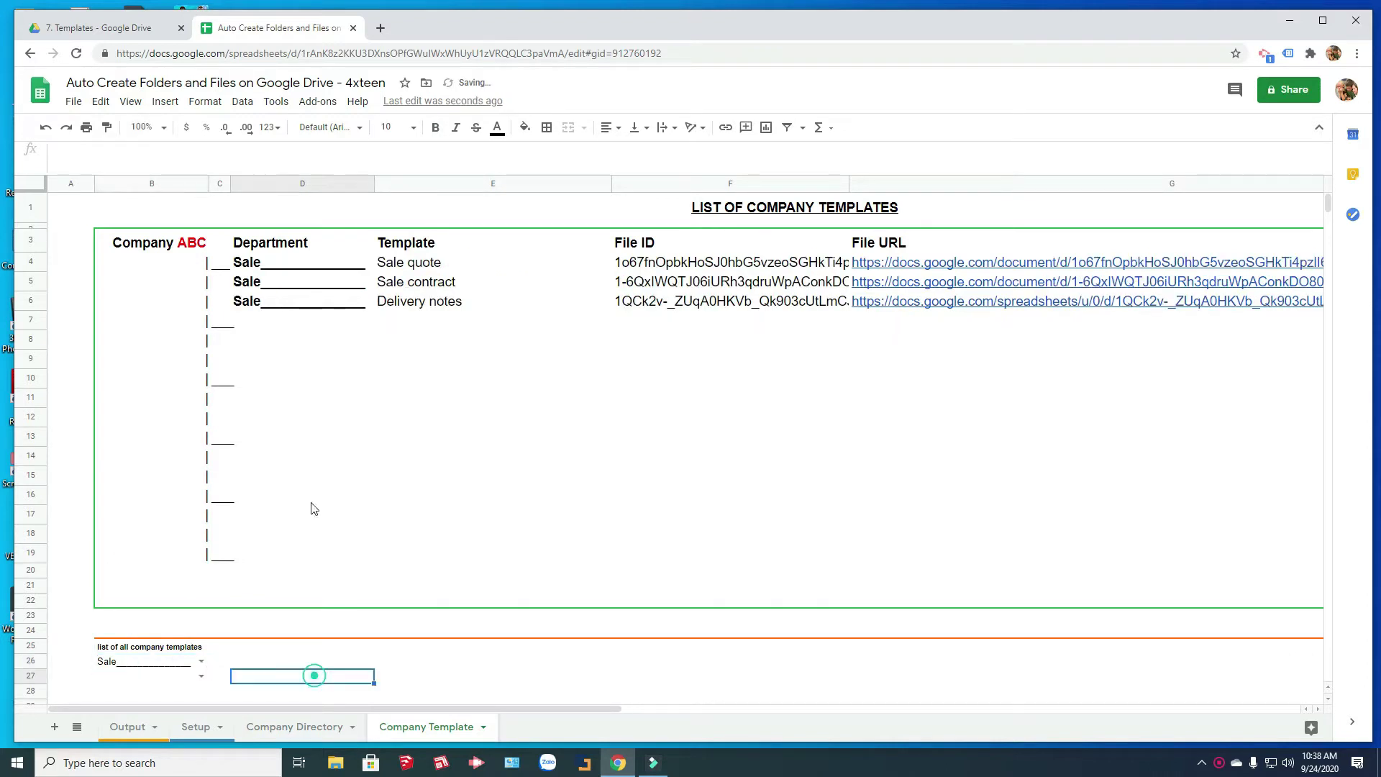
In Google Drive, open the 1. SALE folder inside COMPANY DRIVE and copy the folder ID from its URL.
{"action": "left_click", "coordinate": [99, 29]}
{"action": "left_click", "coordinate": [336, 131]}
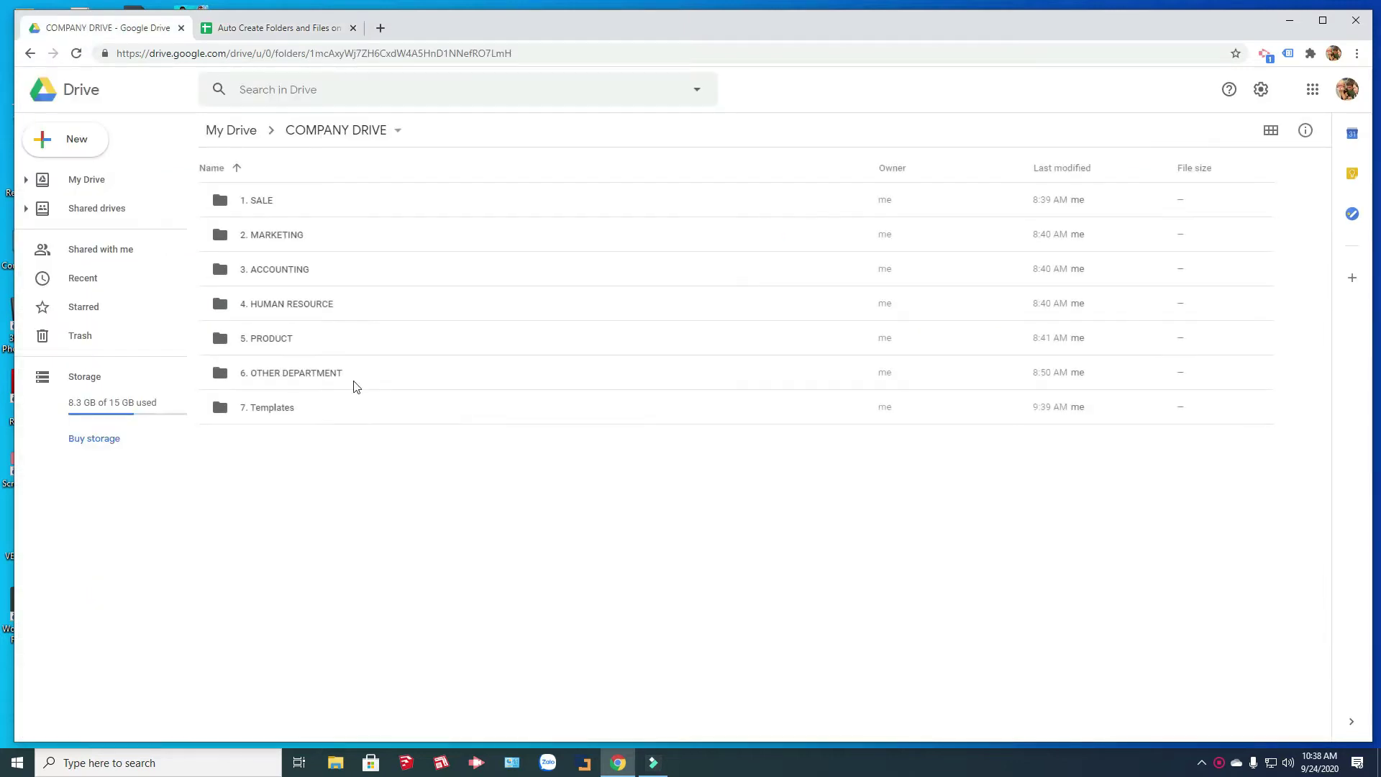
{"action": "double_click", "coordinate": [261, 205]}
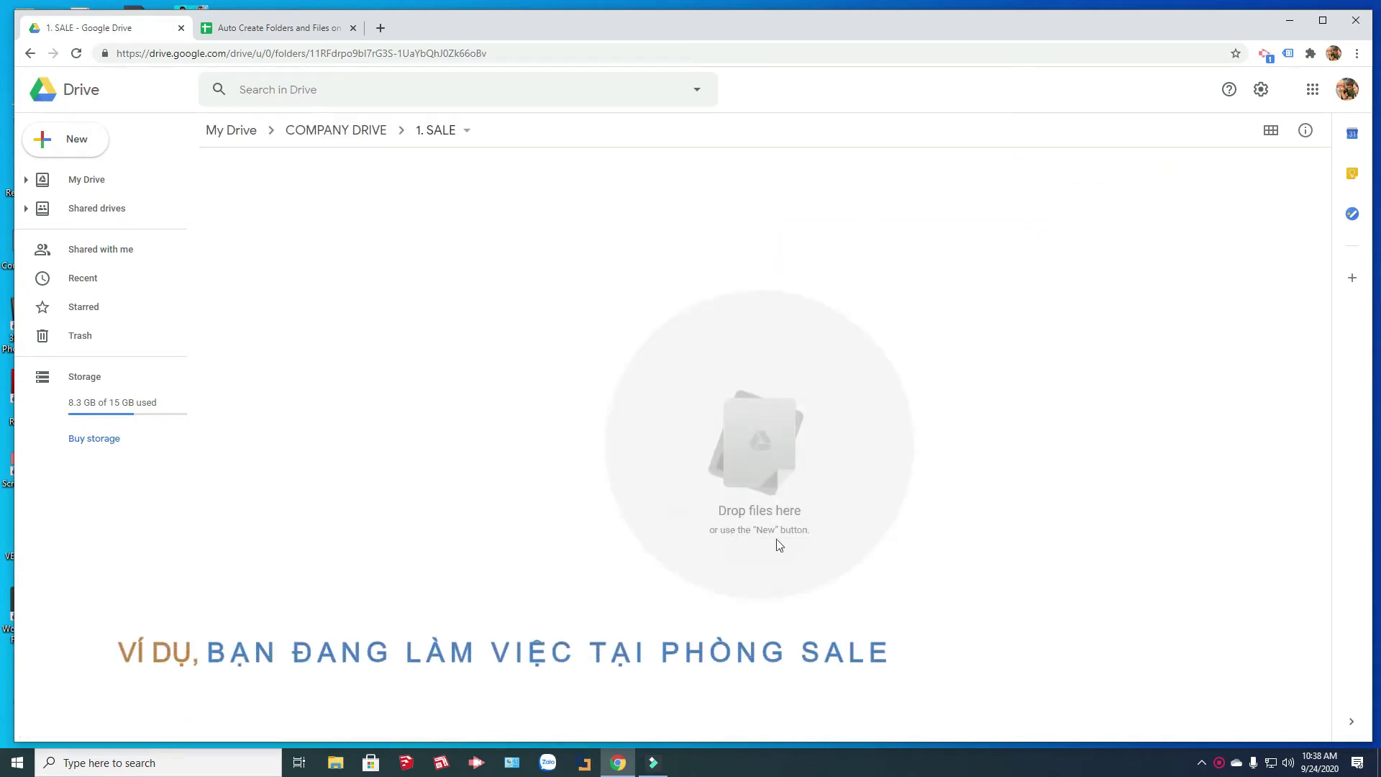
{"action": "left_click_drag", "start_coordinate": [310, 52], "coordinate": [440, 60]}
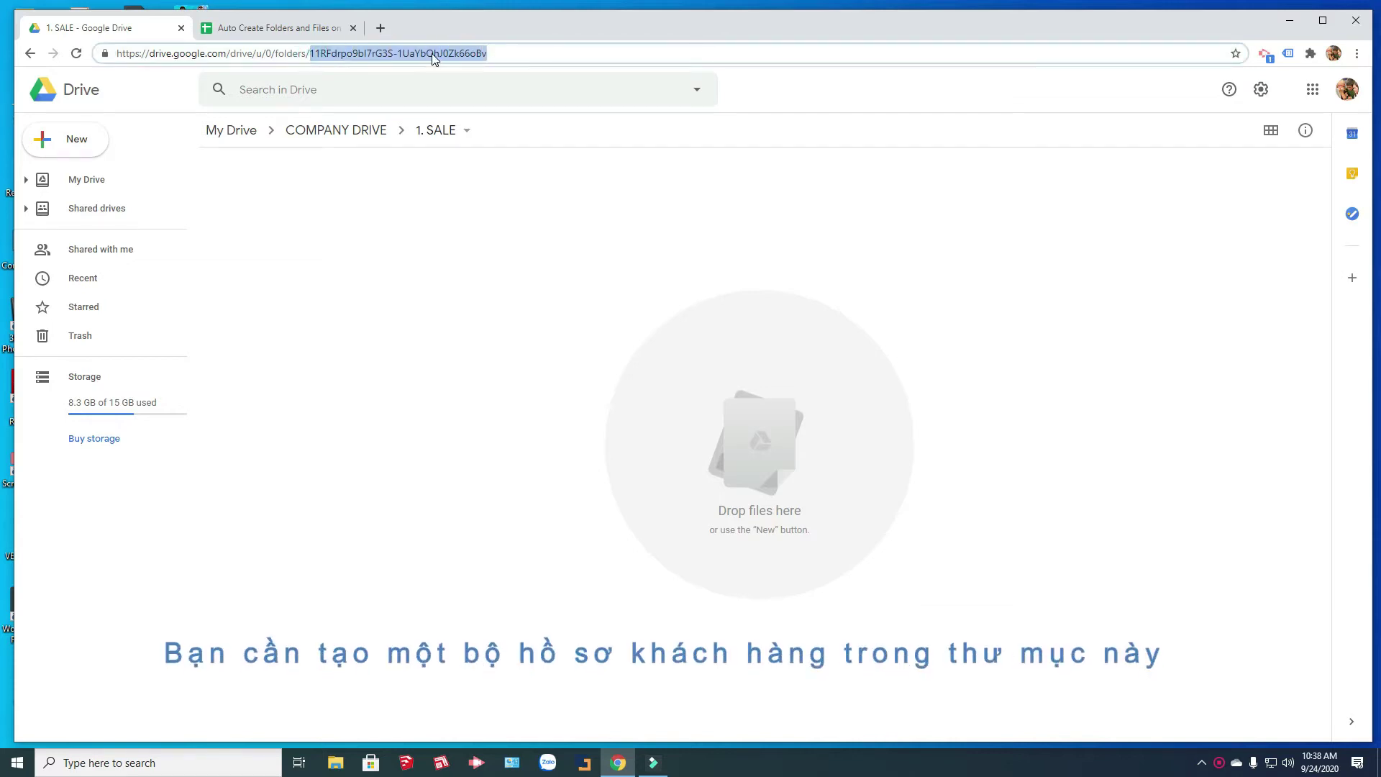
{"action": "right_click", "coordinate": [435, 59]}
{"action": "left_click", "coordinate": [476, 134]}
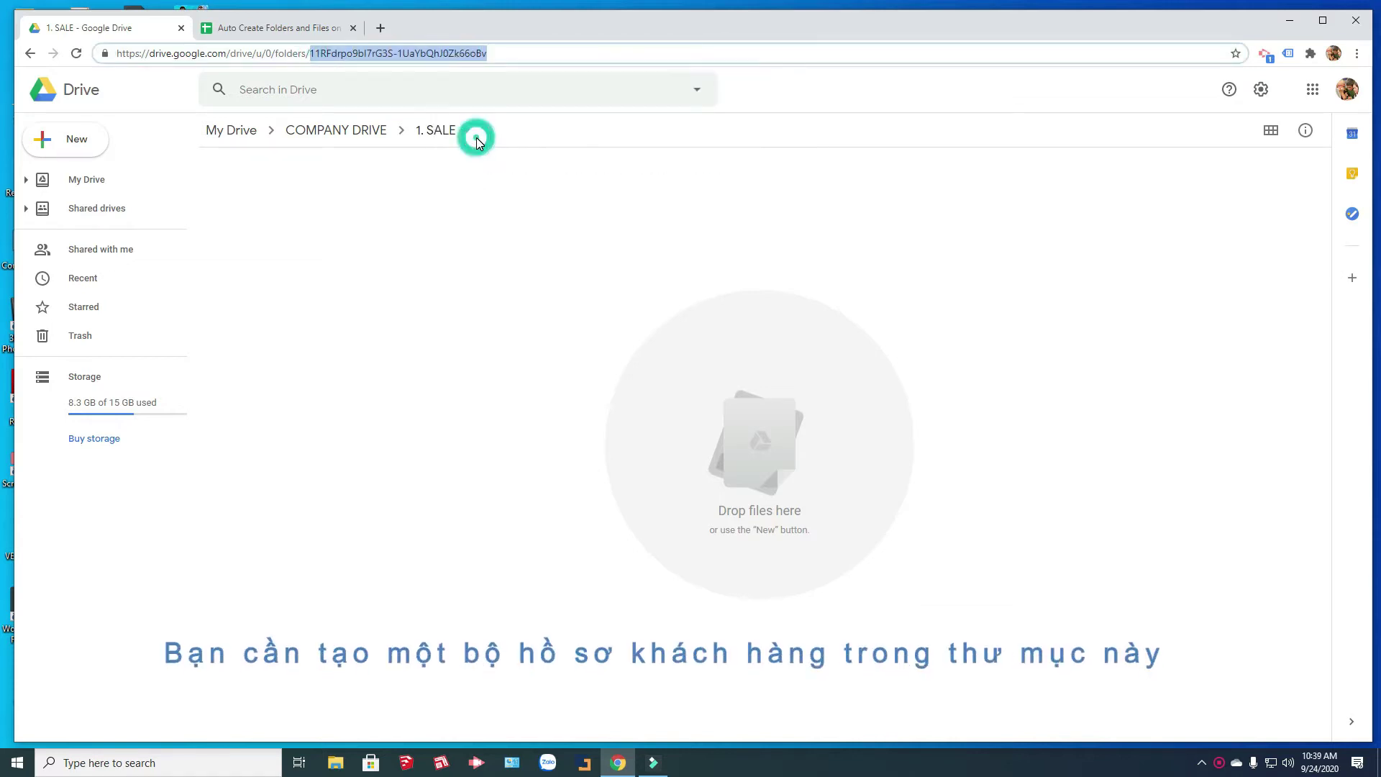
Return to the spreadsheet and replace the Root folder ID in the Setup sheet with the copied SALE folder ID.
{"action": "left_click", "coordinate": [272, 28]}
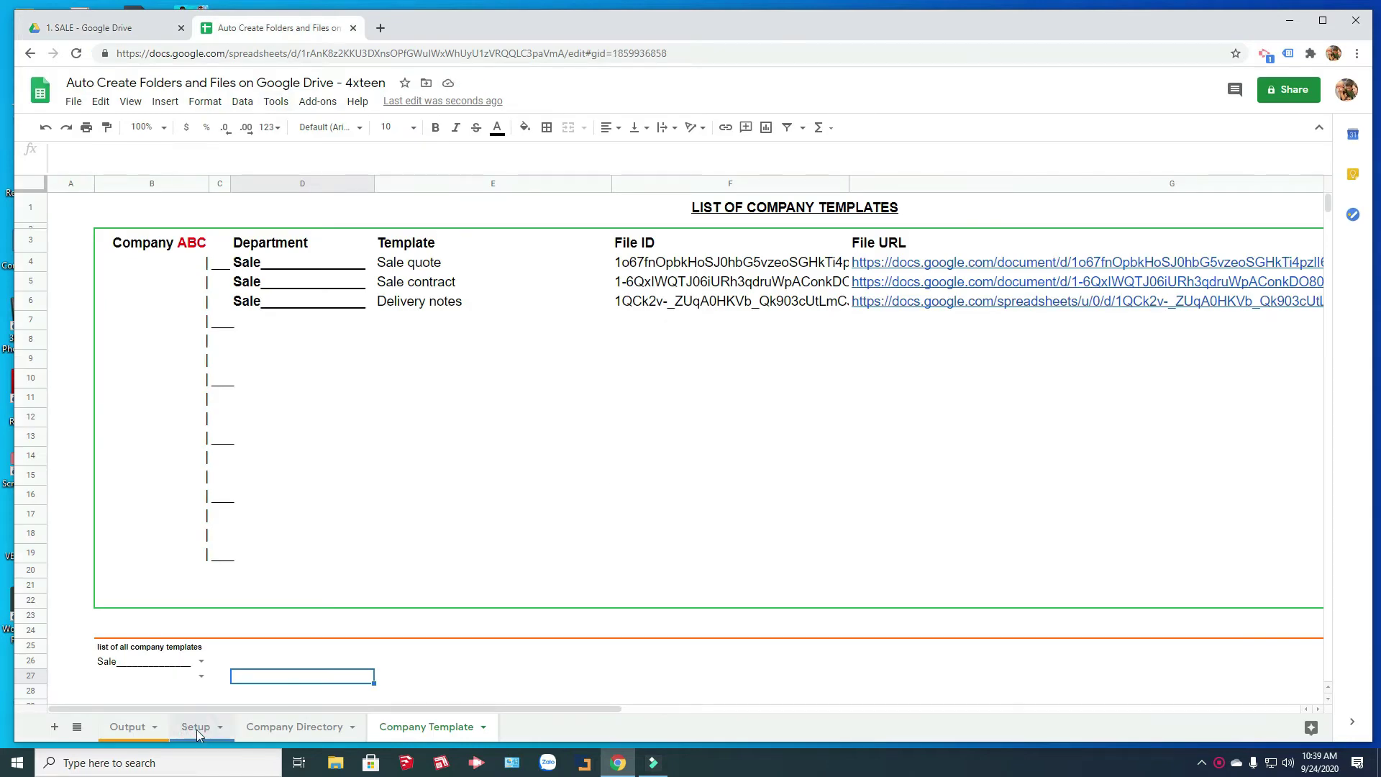
{"action": "left_click", "coordinate": [196, 728]}
{"action": "left_click", "coordinate": [466, 271]}
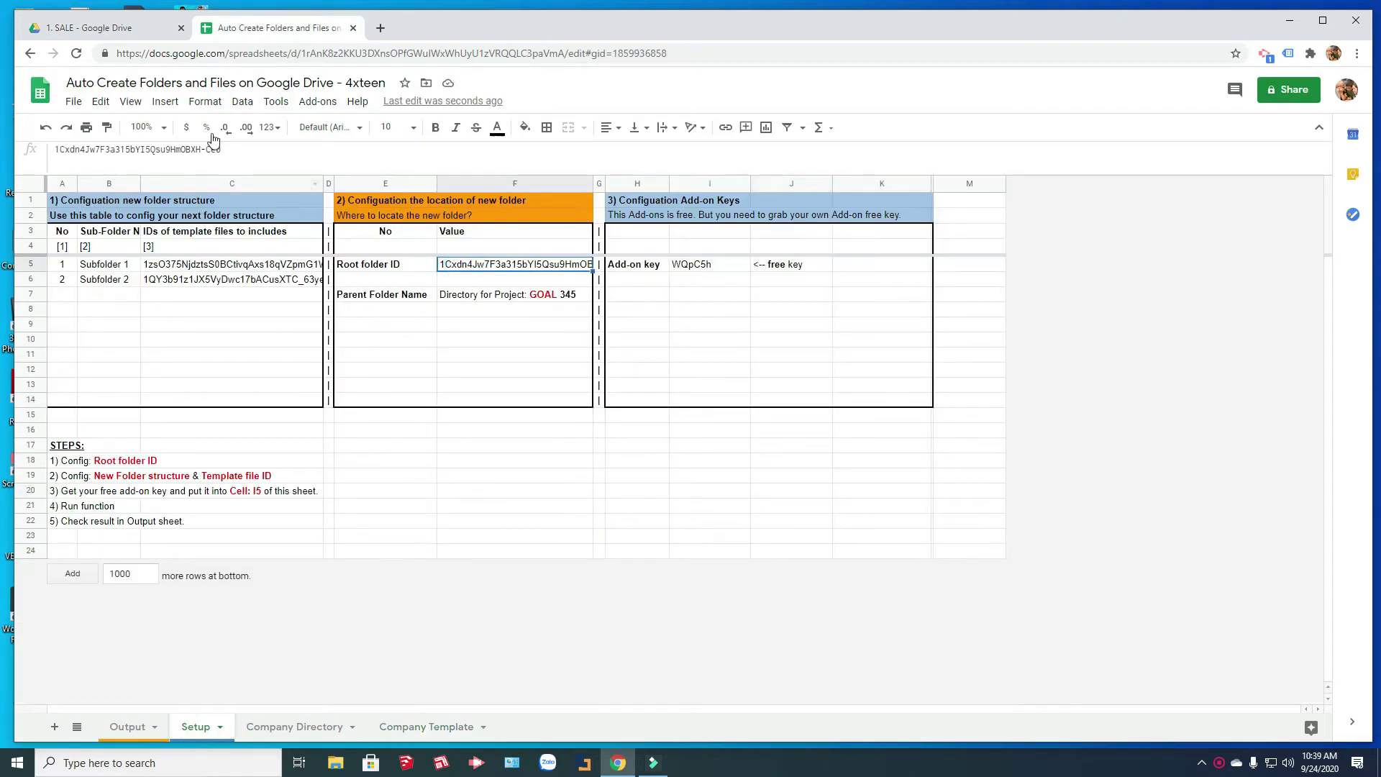
{"action": "left_click", "coordinate": [213, 149]}
{"action": "triple_click", "coordinate": [246, 156]}
{"action": "key", "text": "ctrl+v"}
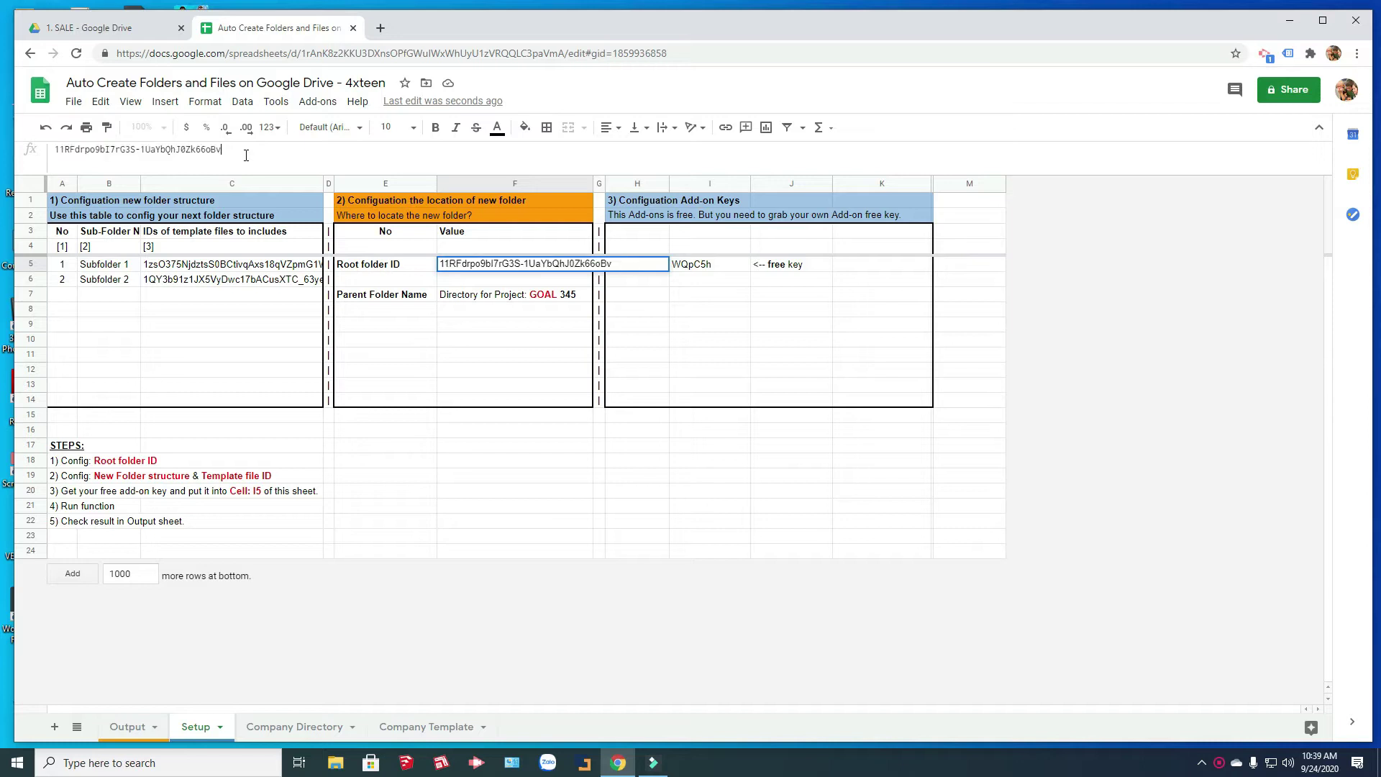
{"action": "key", "text": "Return"}
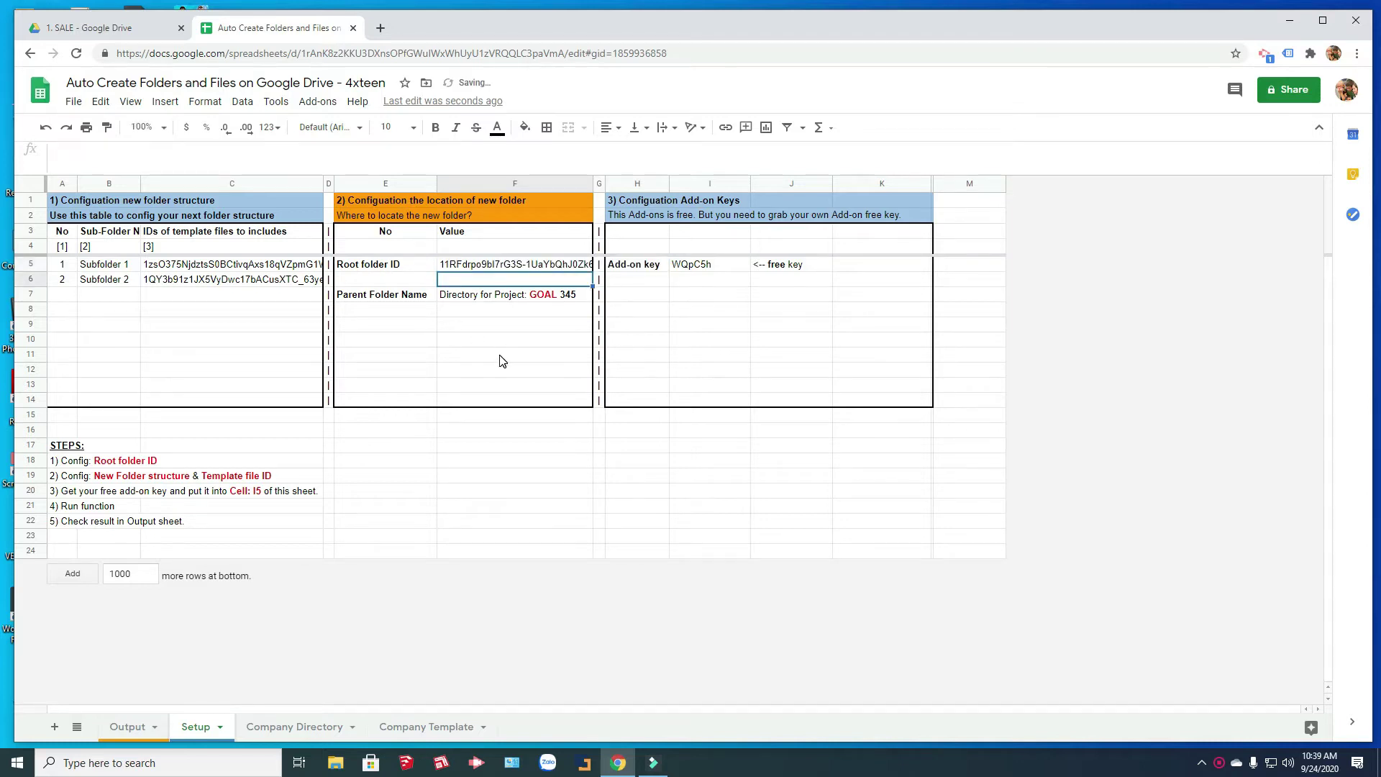
Set the Parent Folder Name to "Directory for client:" followed by the client's name.
{"action": "left_click", "coordinate": [465, 299]}
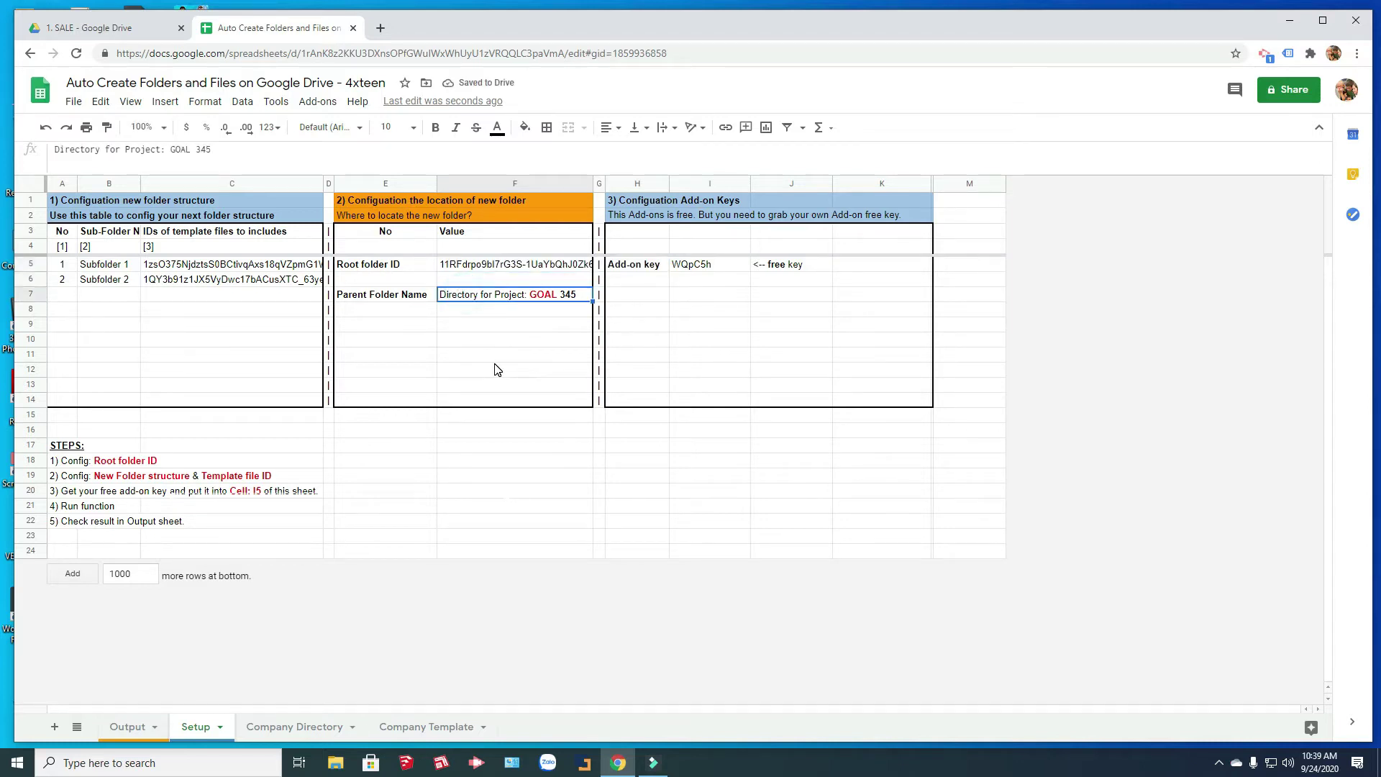
{"action": "type", "text": "Directory for "}
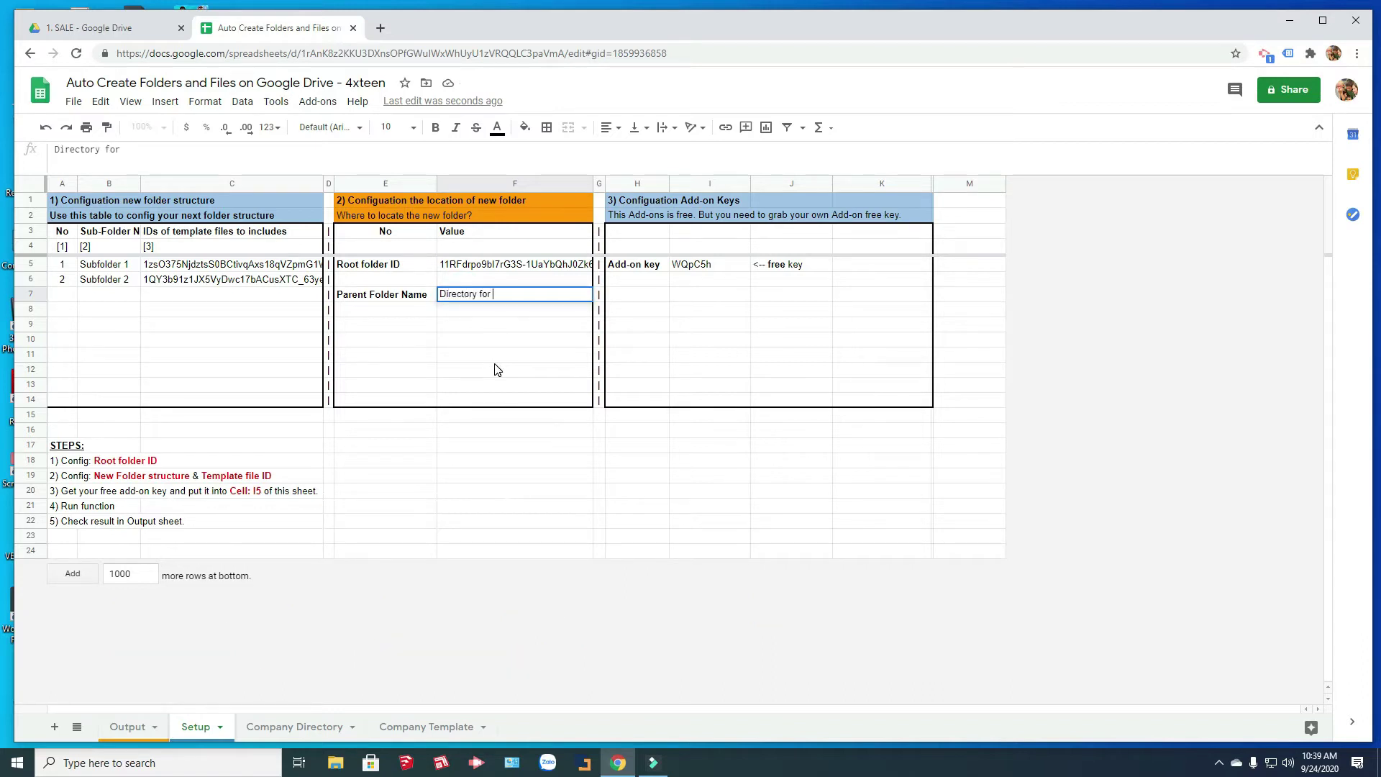
{"action": "type", "text": "client: John"}
{"action": "key", "text": "Return"}
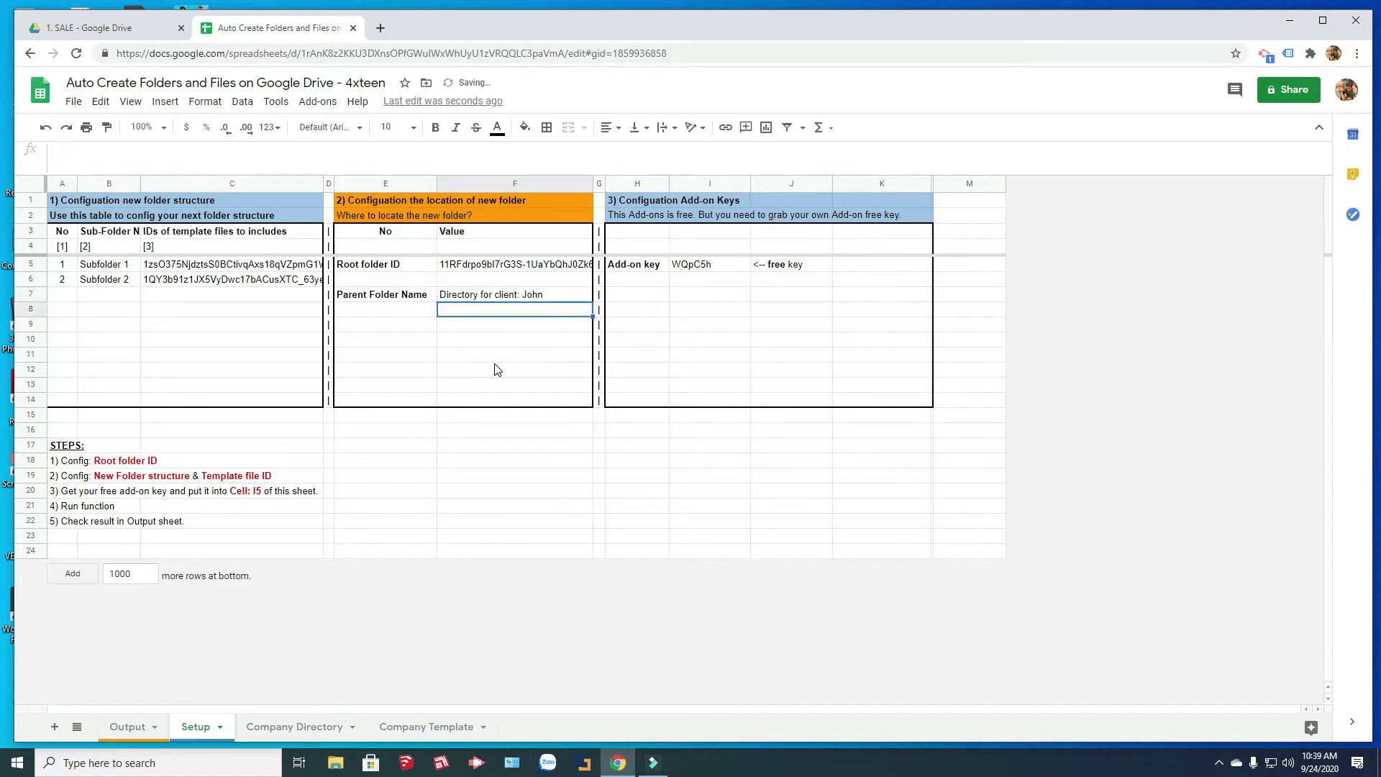
Copy the Sale quote, Sale contract and Delivery notes template names into Setup's sub-folder name column, starting at B5.
{"action": "left_click", "coordinate": [421, 728]}
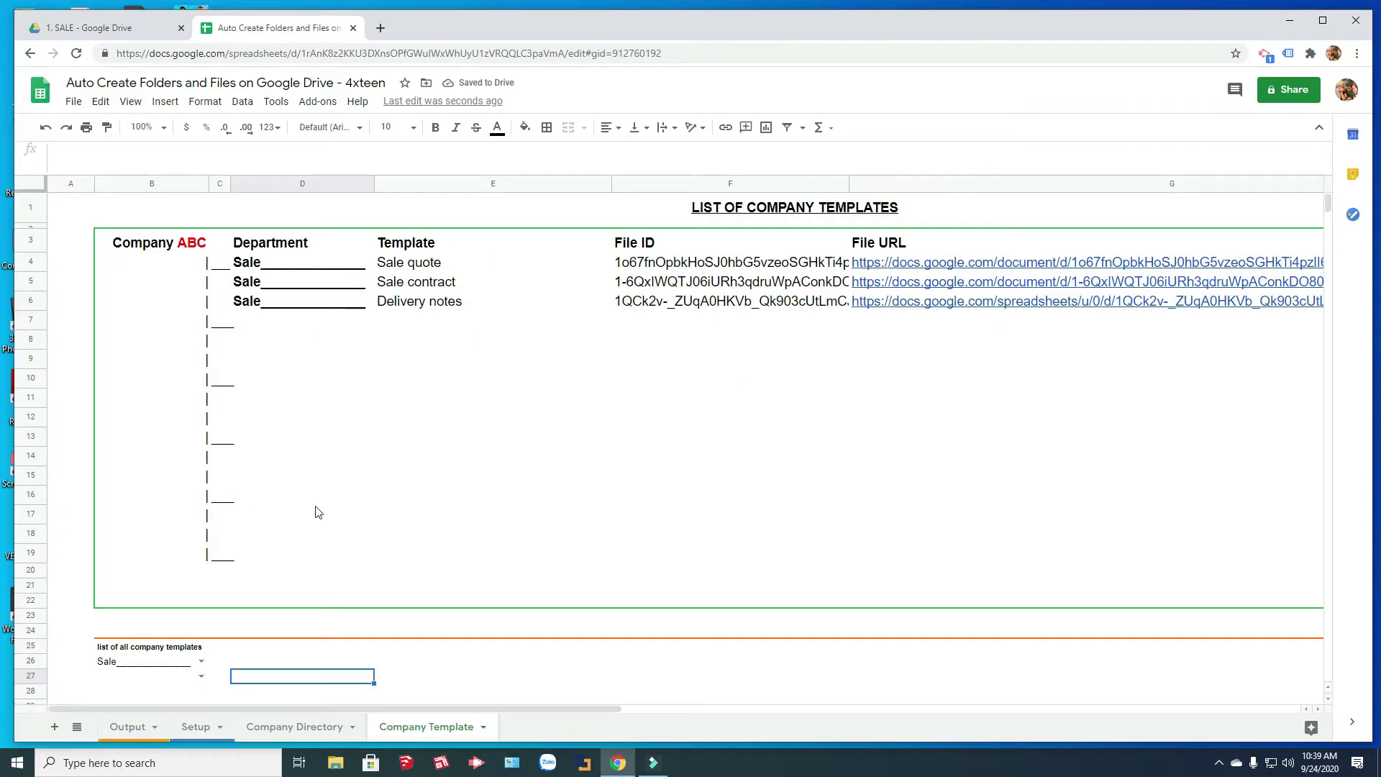
{"action": "left_click_drag", "start_coordinate": [394, 267], "coordinate": [407, 302]}
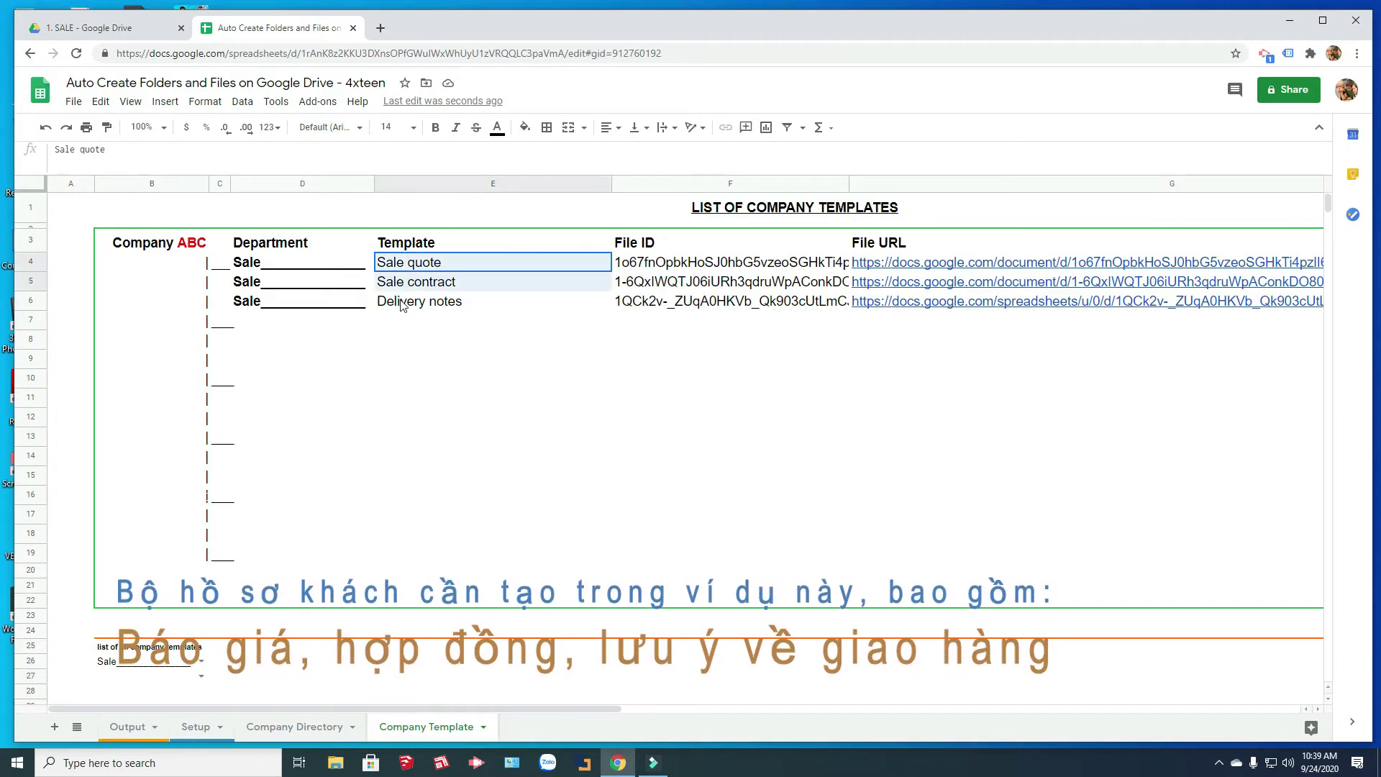
{"action": "key", "text": "ctrl+c"}
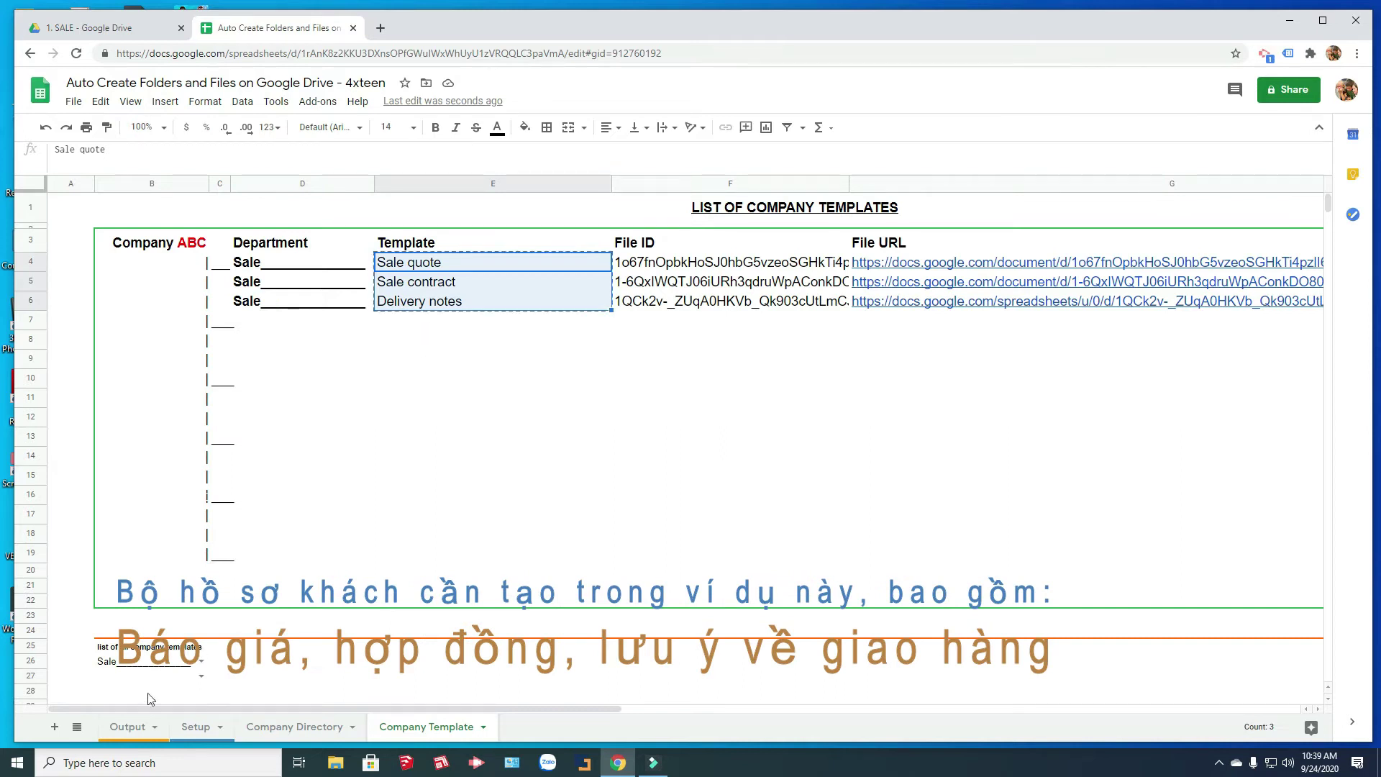
{"action": "left_click", "coordinate": [193, 726]}
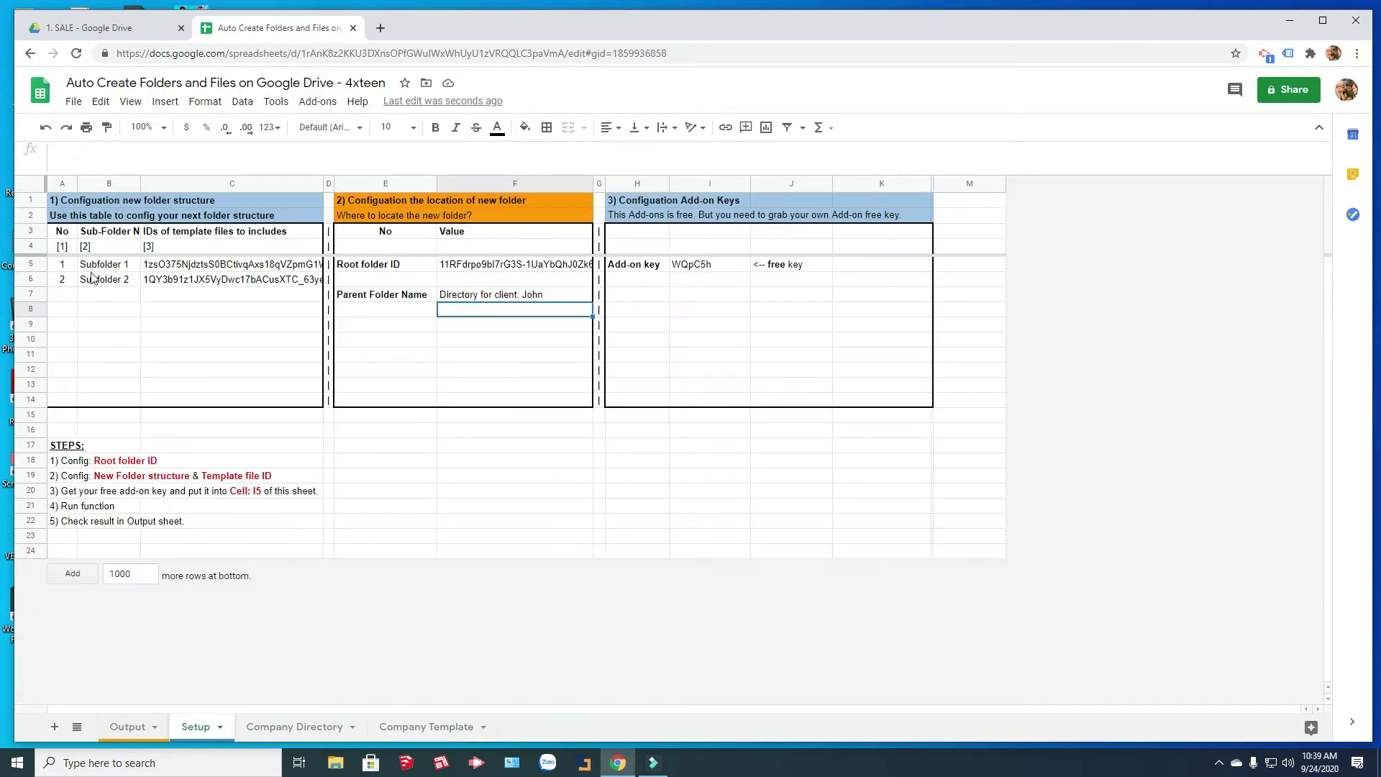
{"action": "left_click", "coordinate": [92, 264]}
{"action": "key", "text": "ctrl+v"}
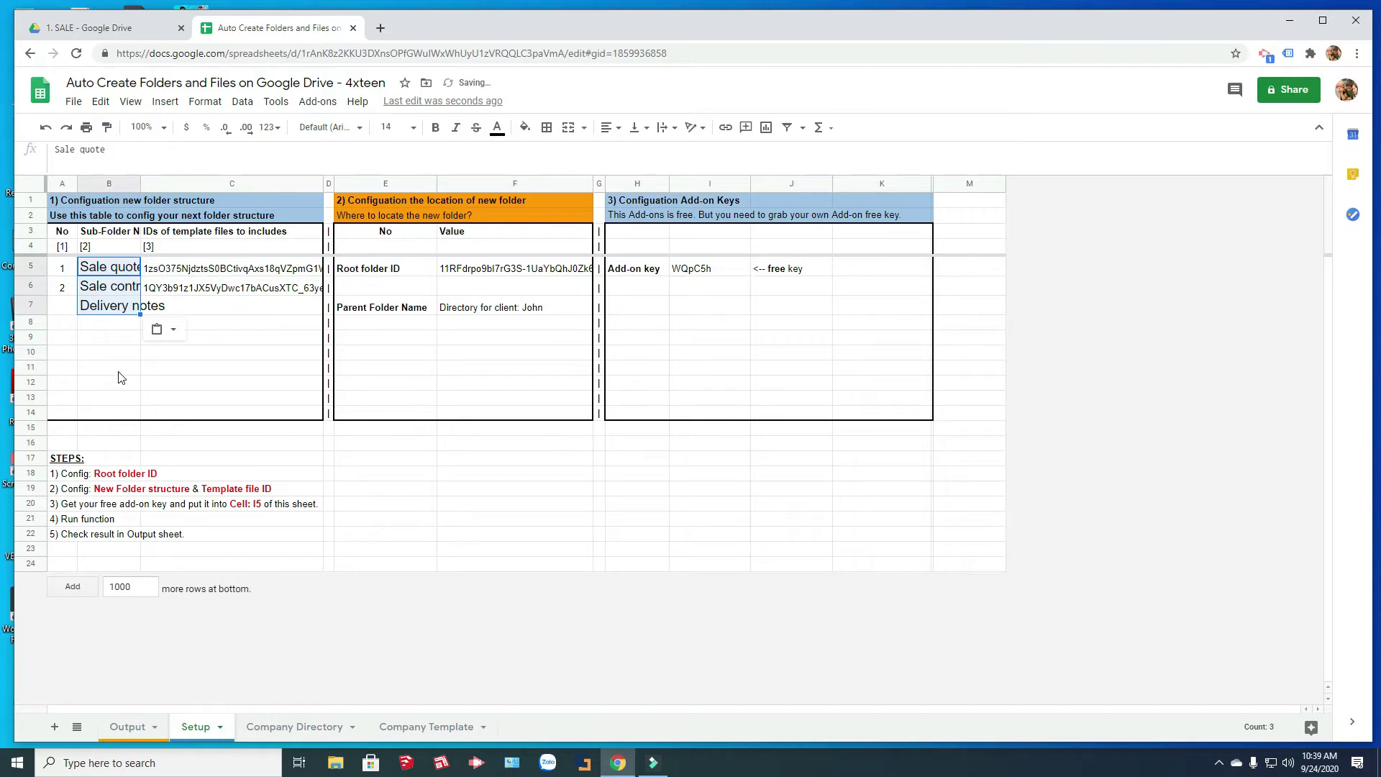
Number the Delivery notes row as 3 in the No column of the folder structure table.
{"action": "left_click", "coordinate": [62, 273]}
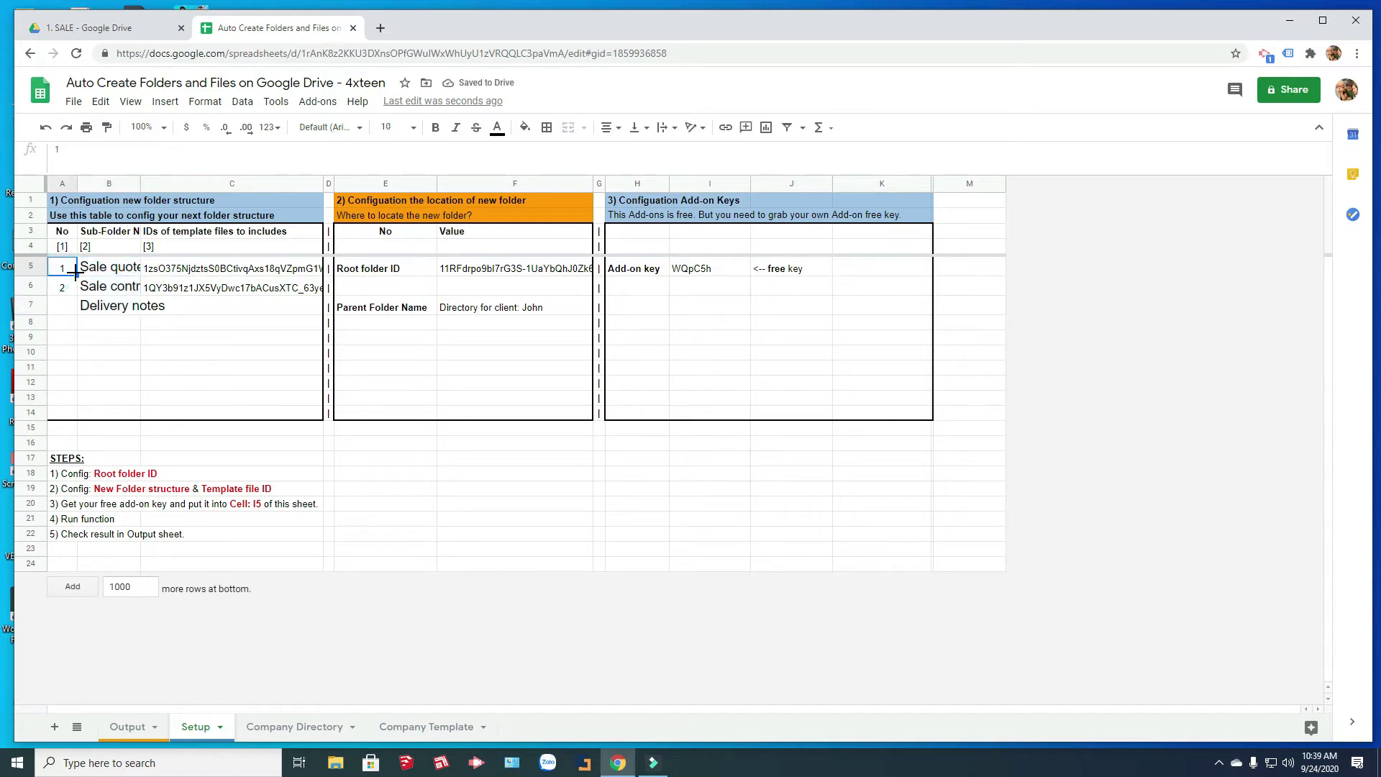
{"action": "left_click", "coordinate": [66, 291]}
{"action": "left_click_drag", "start_coordinate": [76, 296], "coordinate": [77, 311]}
{"action": "left_click", "coordinate": [57, 308]}
{"action": "type", "text": "3"}
{"action": "left_click", "coordinate": [111, 305]}
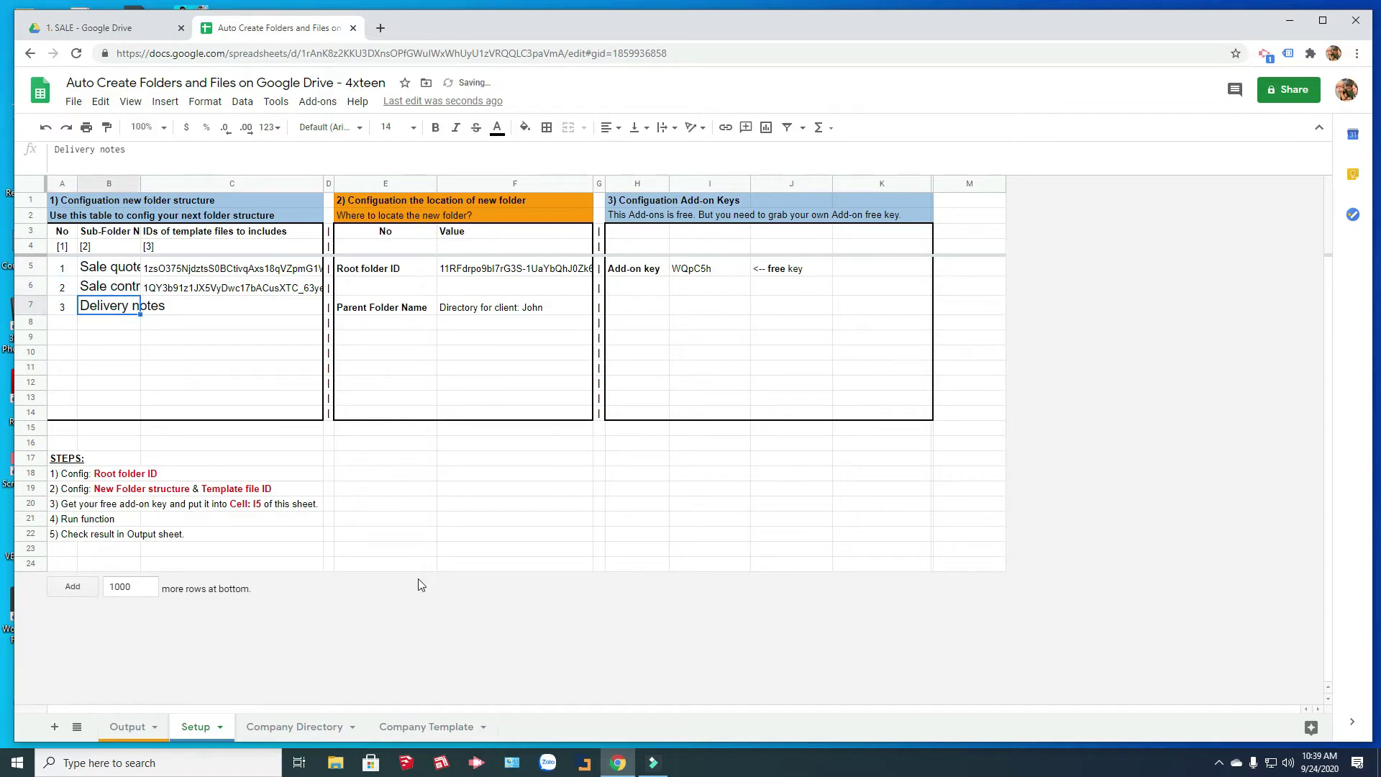
Copy the File IDs of the three Sale templates into Setup's template file IDs column, starting at C5.
{"action": "left_click", "coordinate": [425, 726]}
{"action": "left_click_drag", "start_coordinate": [651, 262], "coordinate": [656, 302]}
{"action": "key", "text": "ctrl+c"}
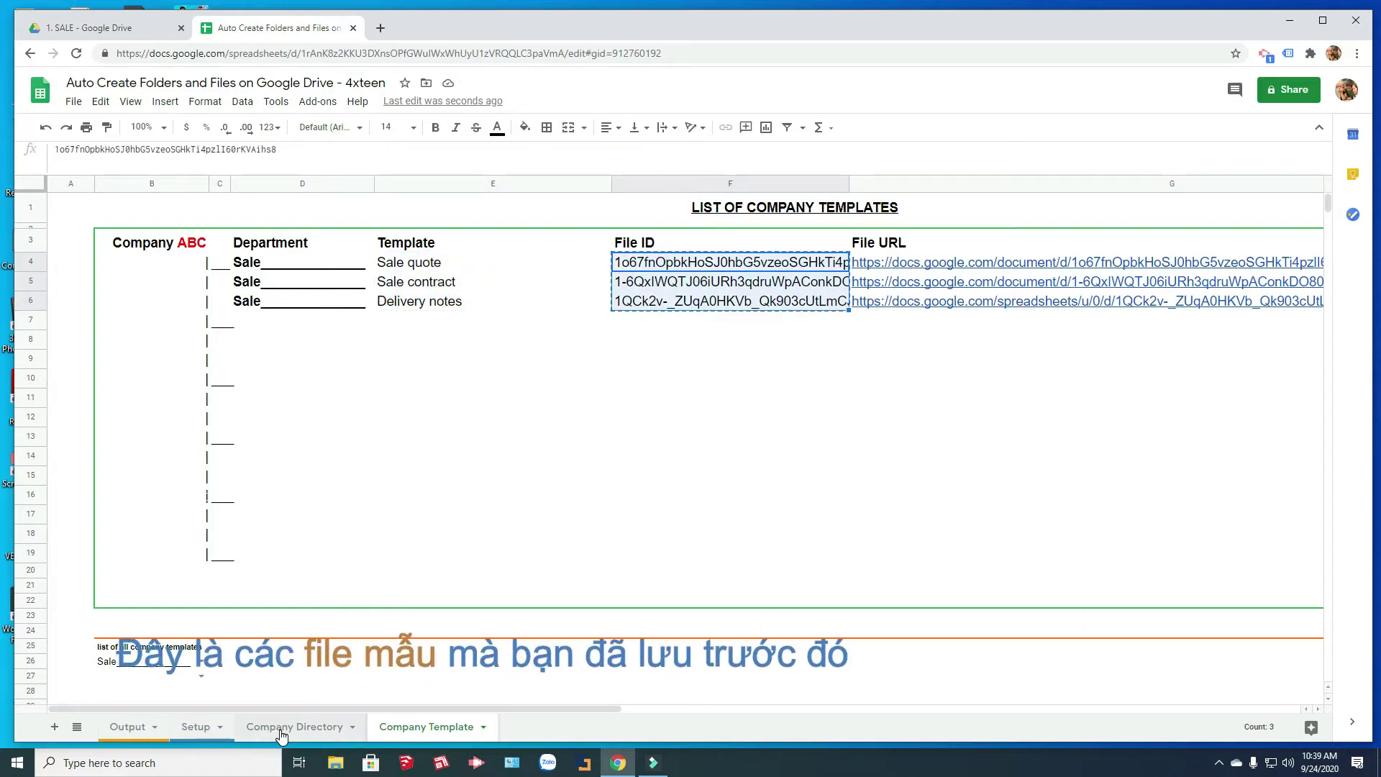
{"action": "left_click", "coordinate": [196, 726]}
{"action": "left_click", "coordinate": [164, 268]}
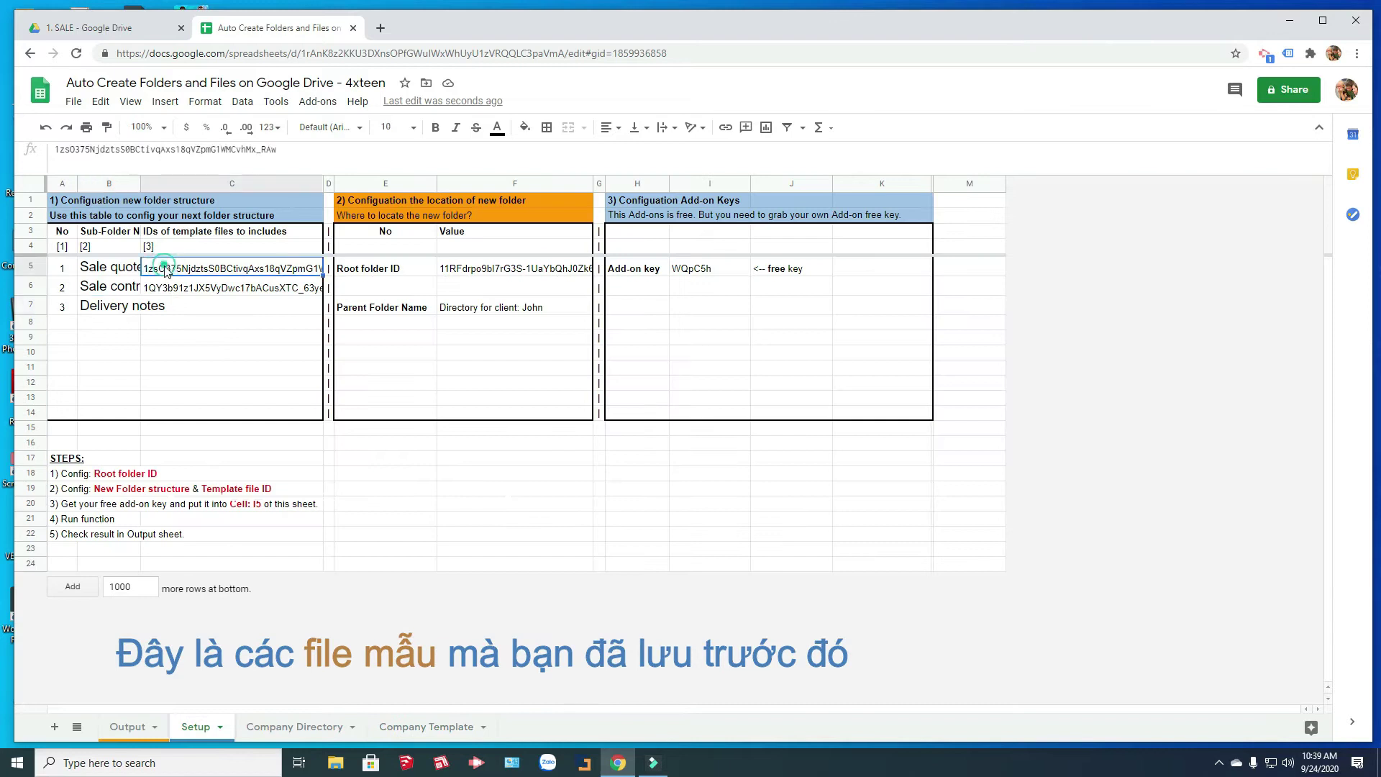
{"action": "key", "text": "ctrl+v"}
{"action": "left_click", "coordinate": [199, 359]}
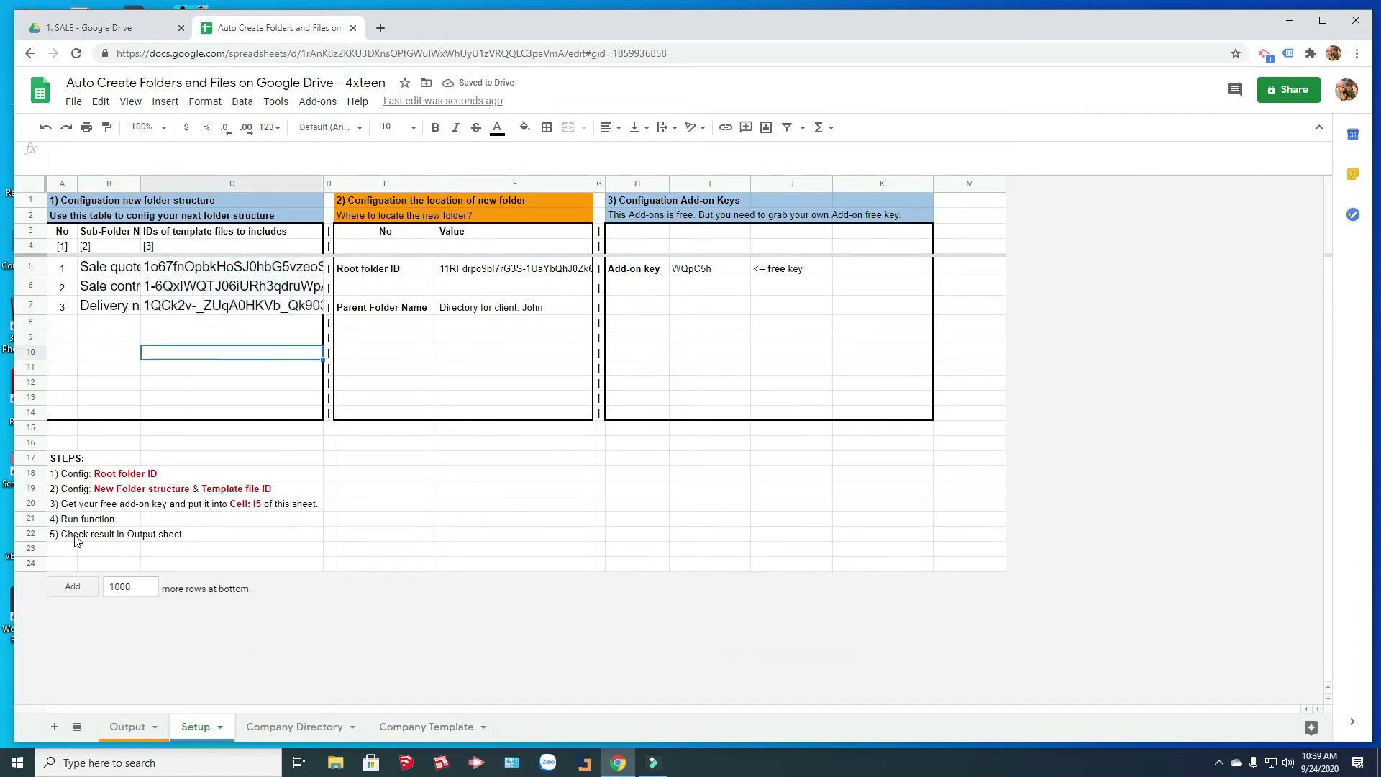
Set the font size of the pasted sub-folder names and template IDs in B5:C7 to 10.
{"action": "left_click_drag", "start_coordinate": [101, 267], "coordinate": [185, 302]}
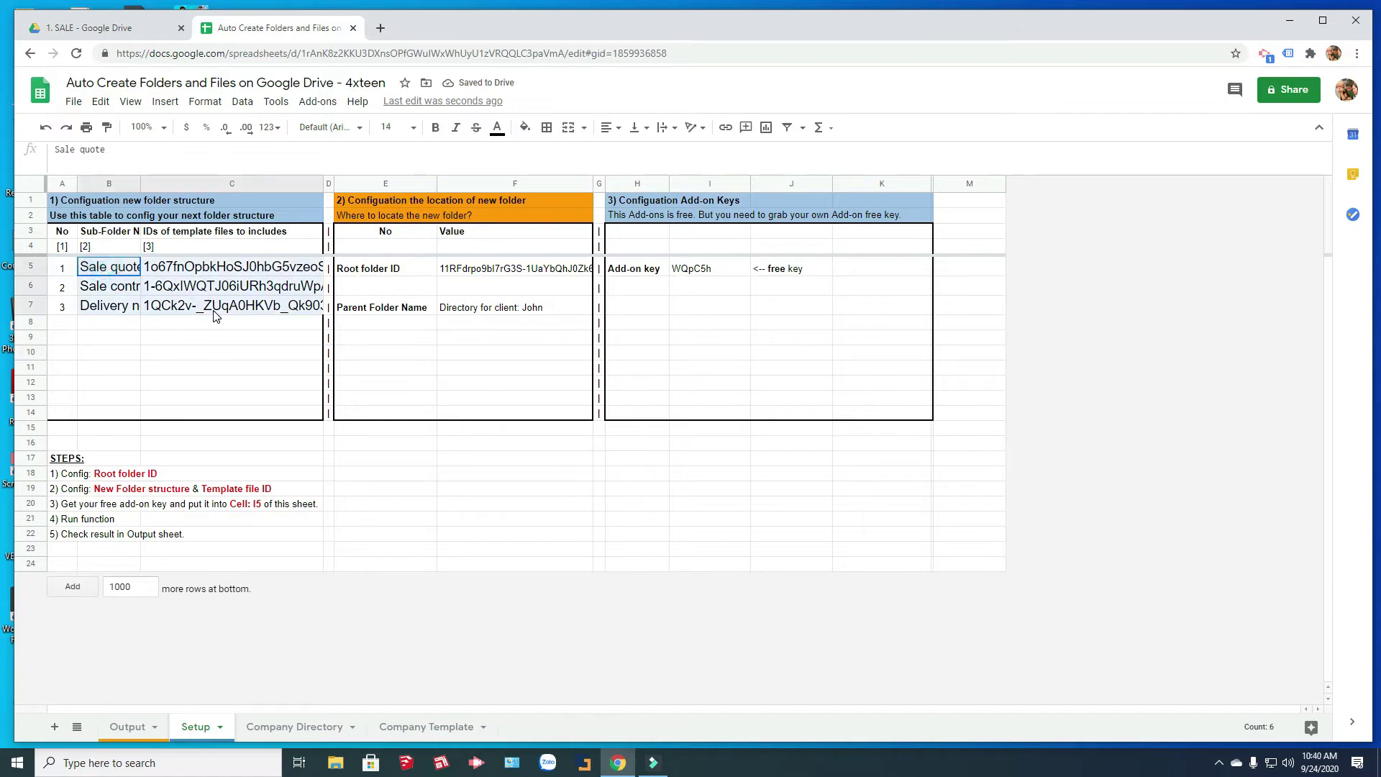
{"action": "left_click", "coordinate": [414, 127]}
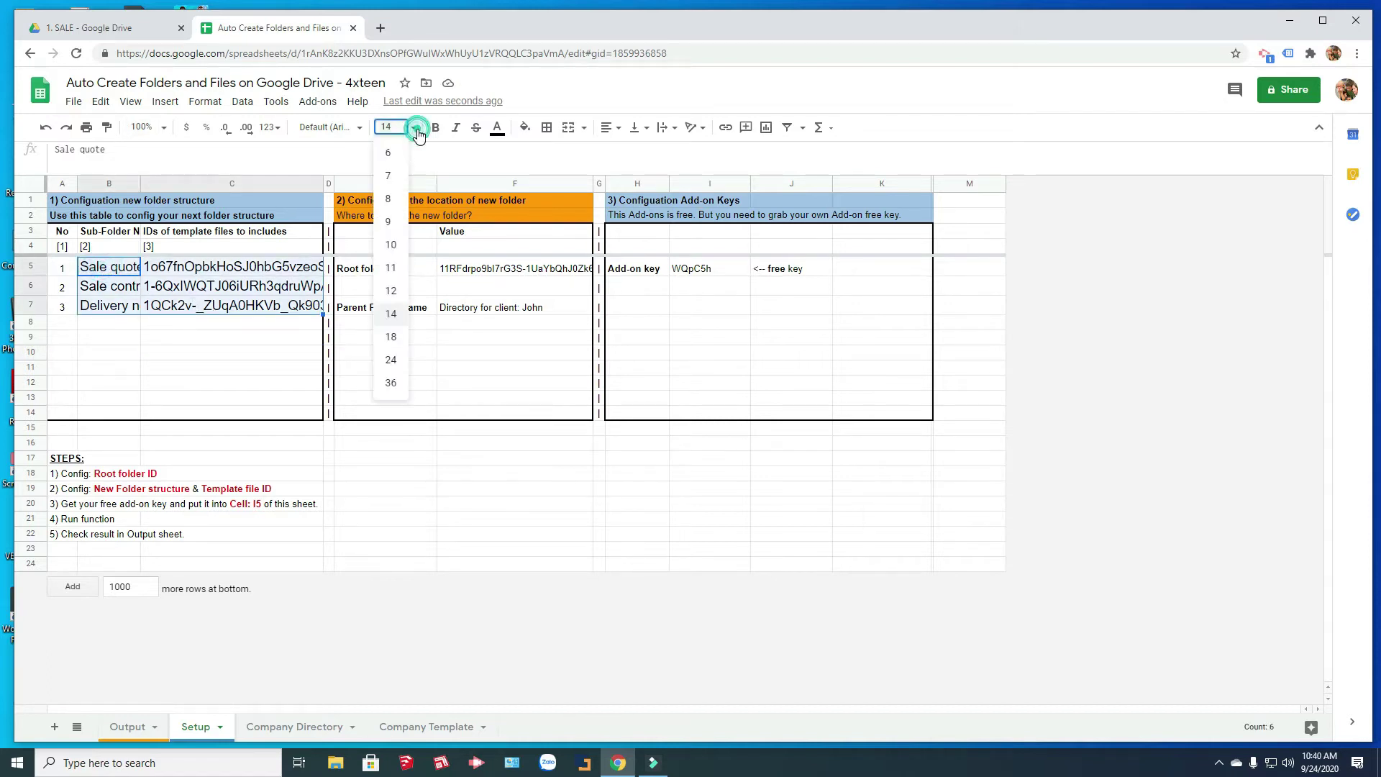
{"action": "left_click", "coordinate": [389, 247]}
{"action": "left_click", "coordinate": [453, 506]}
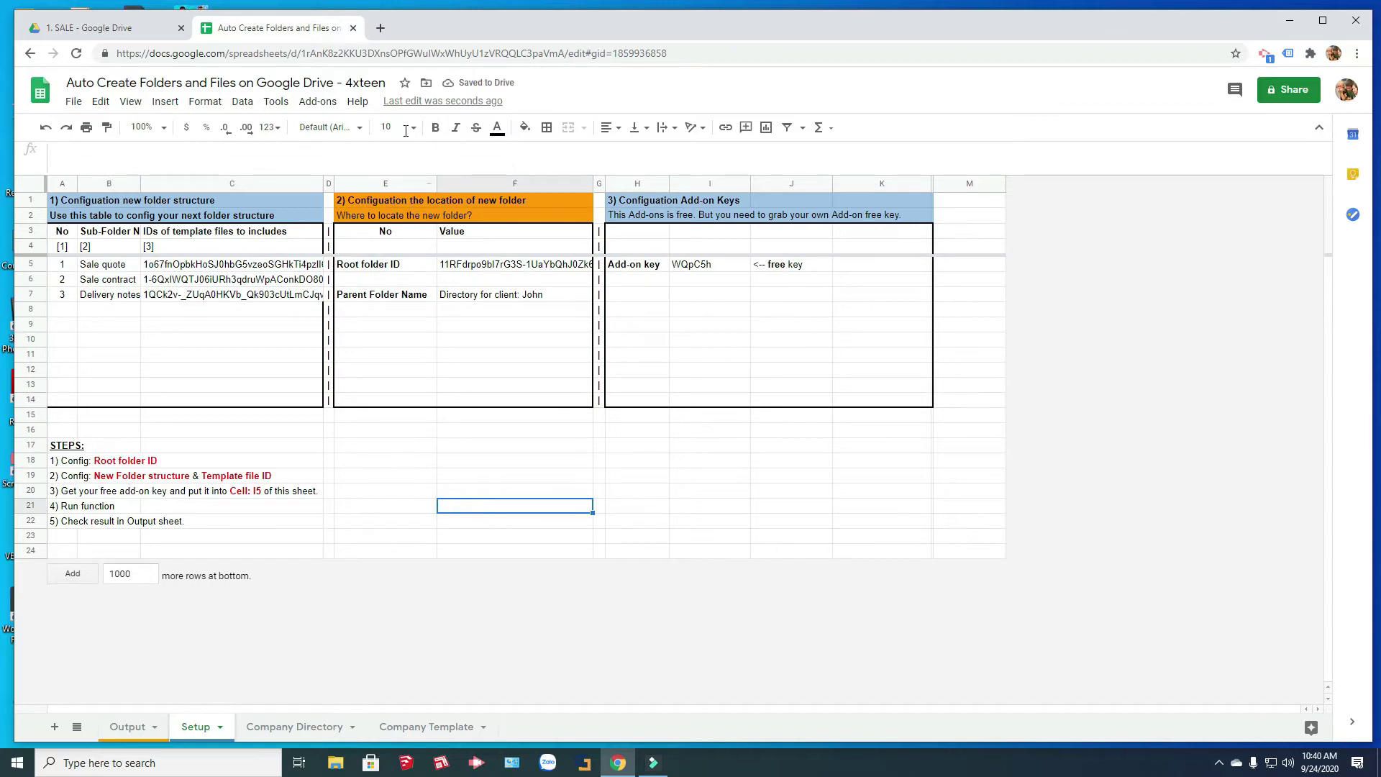
Check the Output sheet, and run the Create Folders & Files function of the Auto create directory add-on from Setup.
{"action": "left_click", "coordinate": [317, 102]}
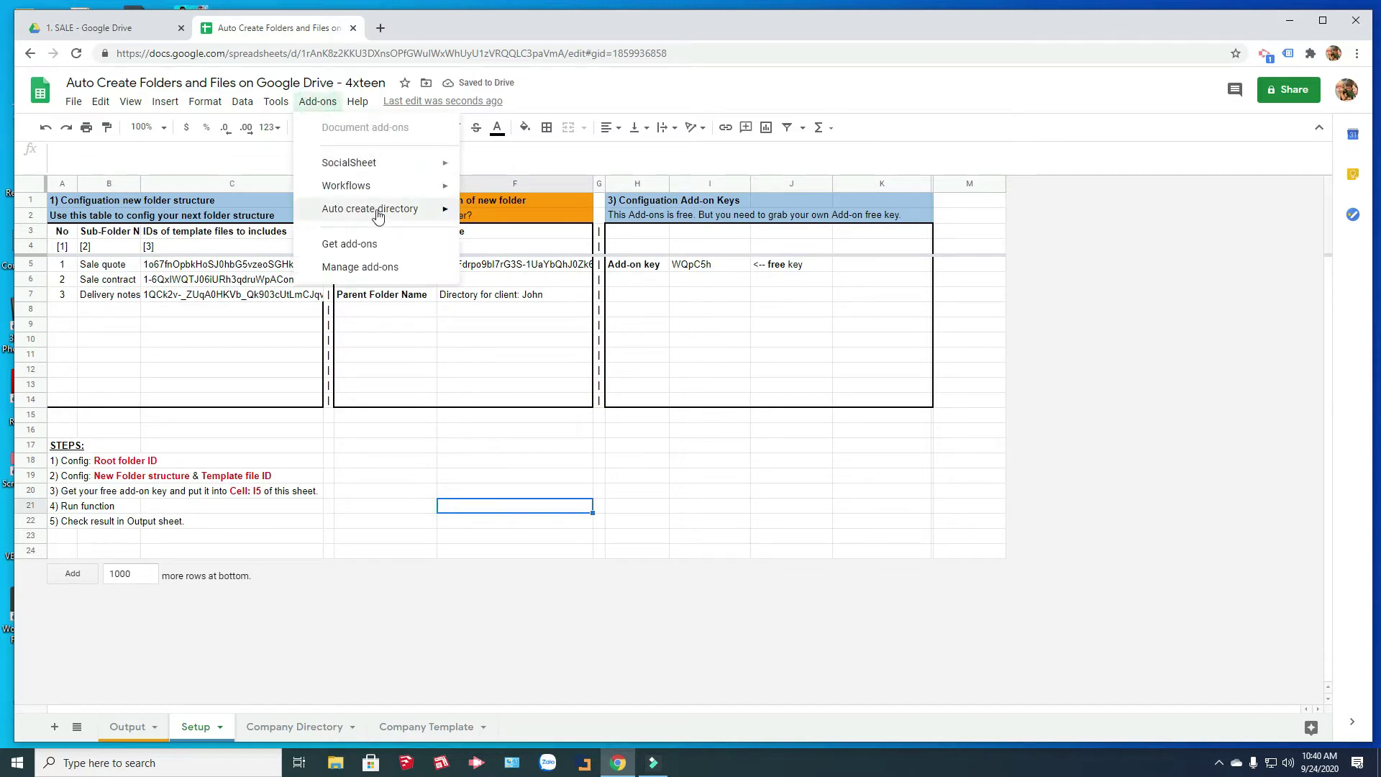
{"action": "mouse_move", "coordinate": [376, 213]}
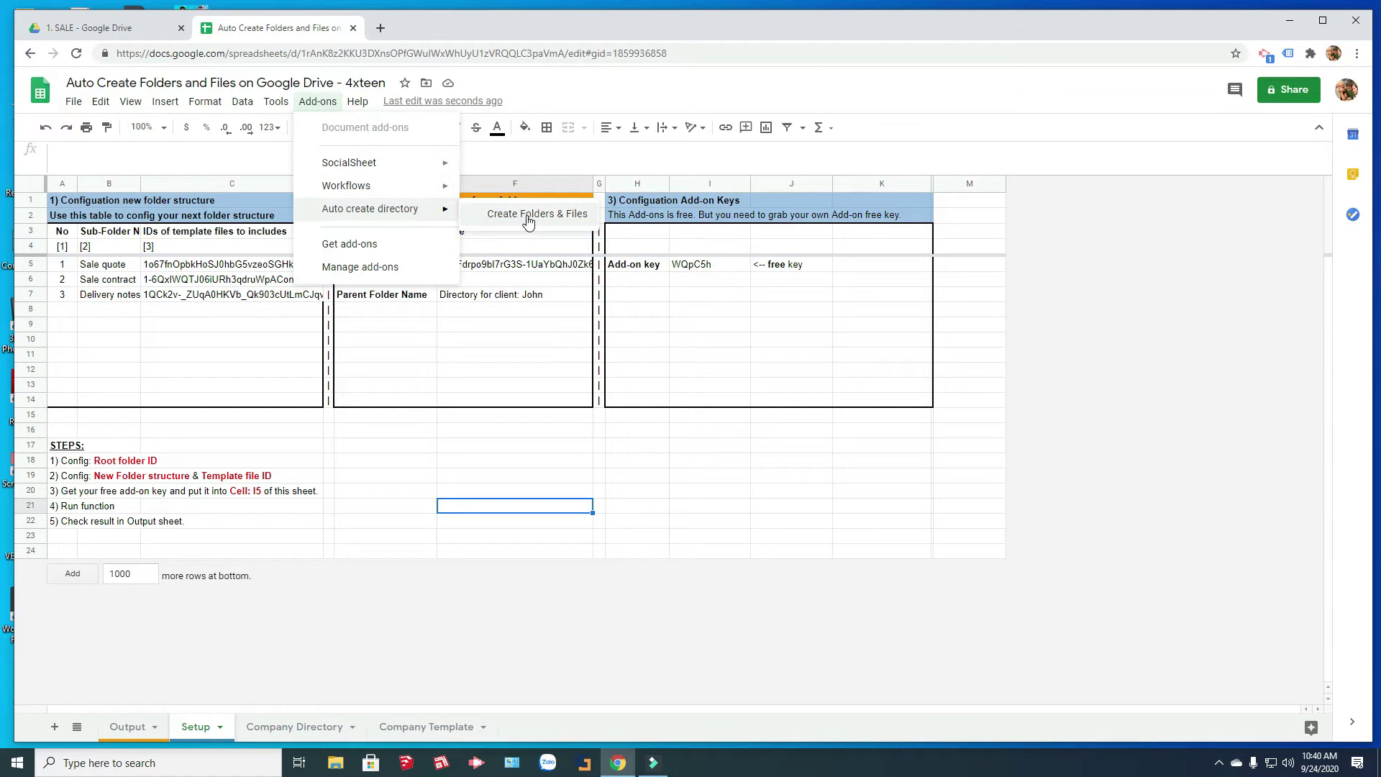
{"action": "left_click", "coordinate": [127, 726]}
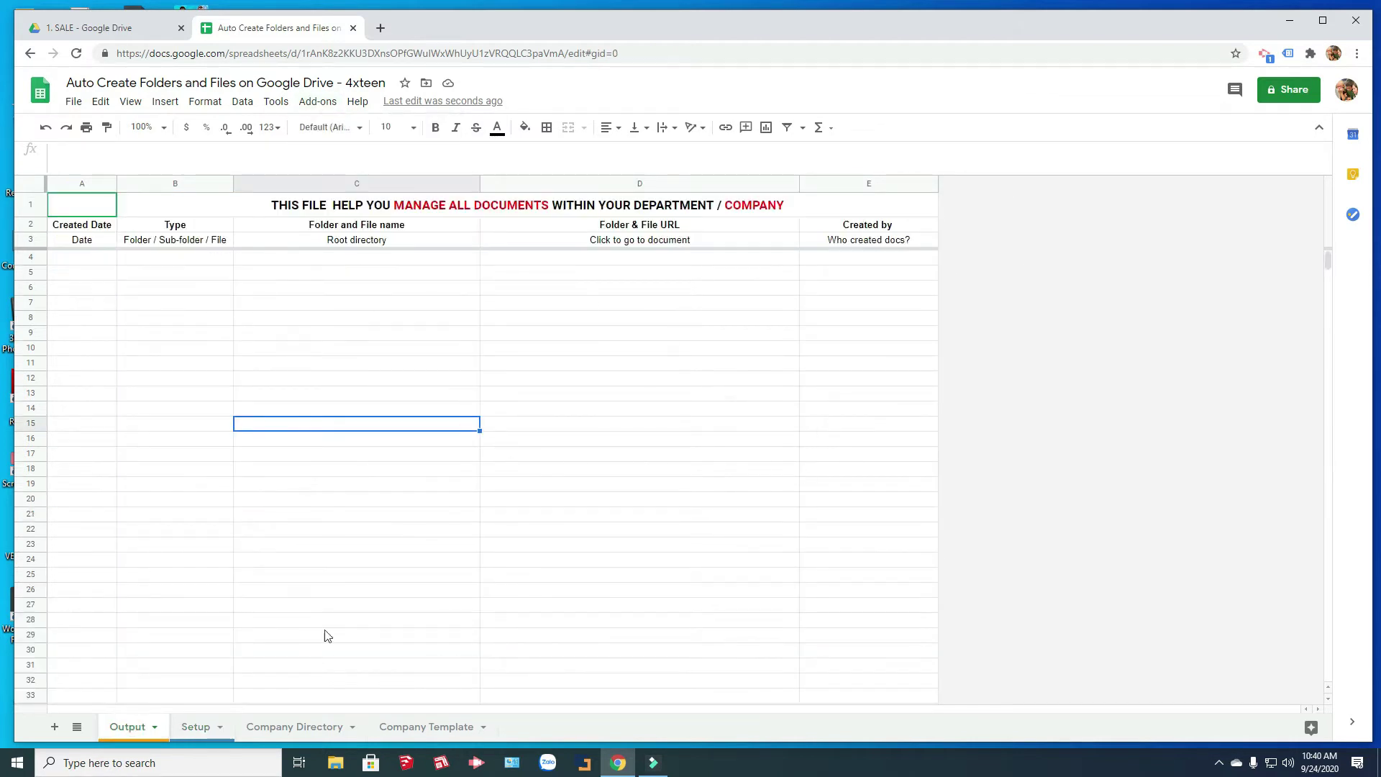
{"action": "left_click", "coordinate": [195, 727]}
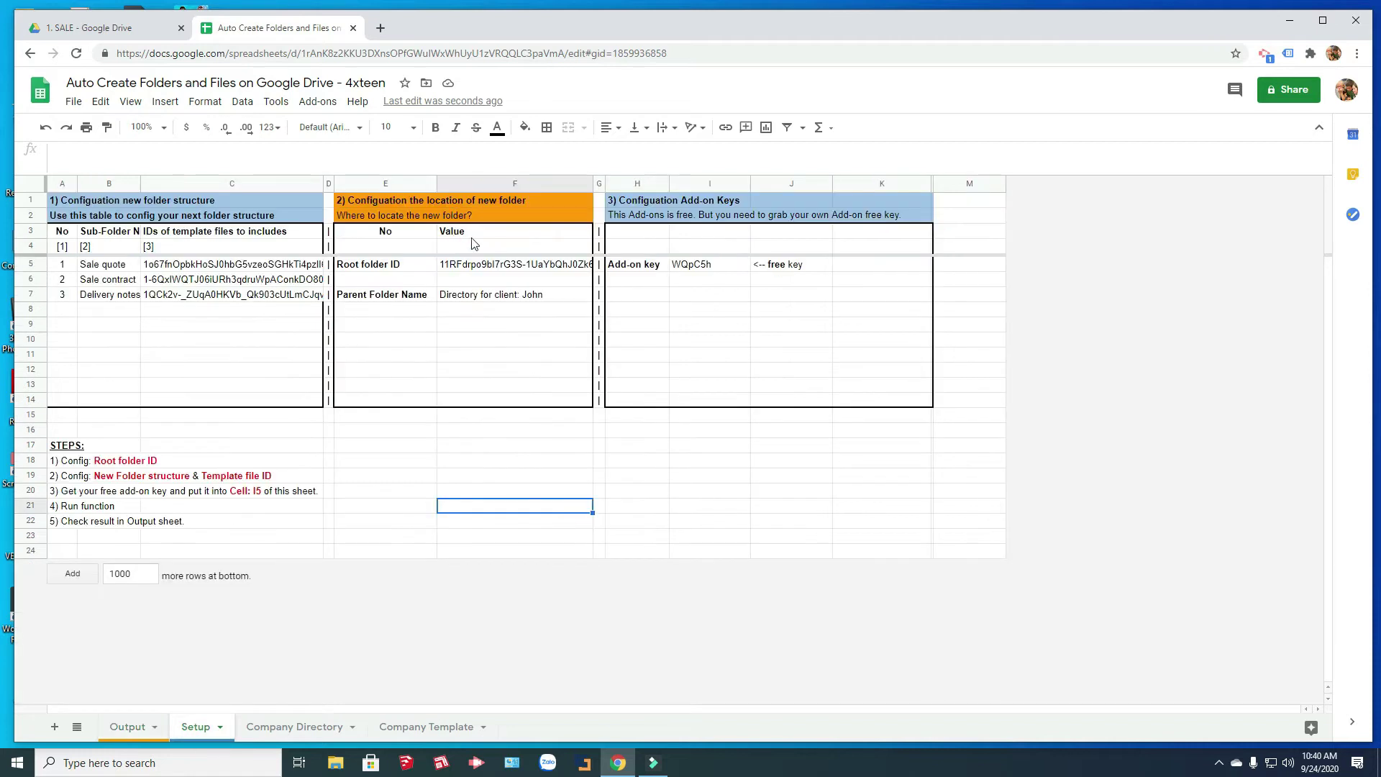
{"action": "left_click", "coordinate": [317, 102]}
{"action": "mouse_move", "coordinate": [371, 212]}
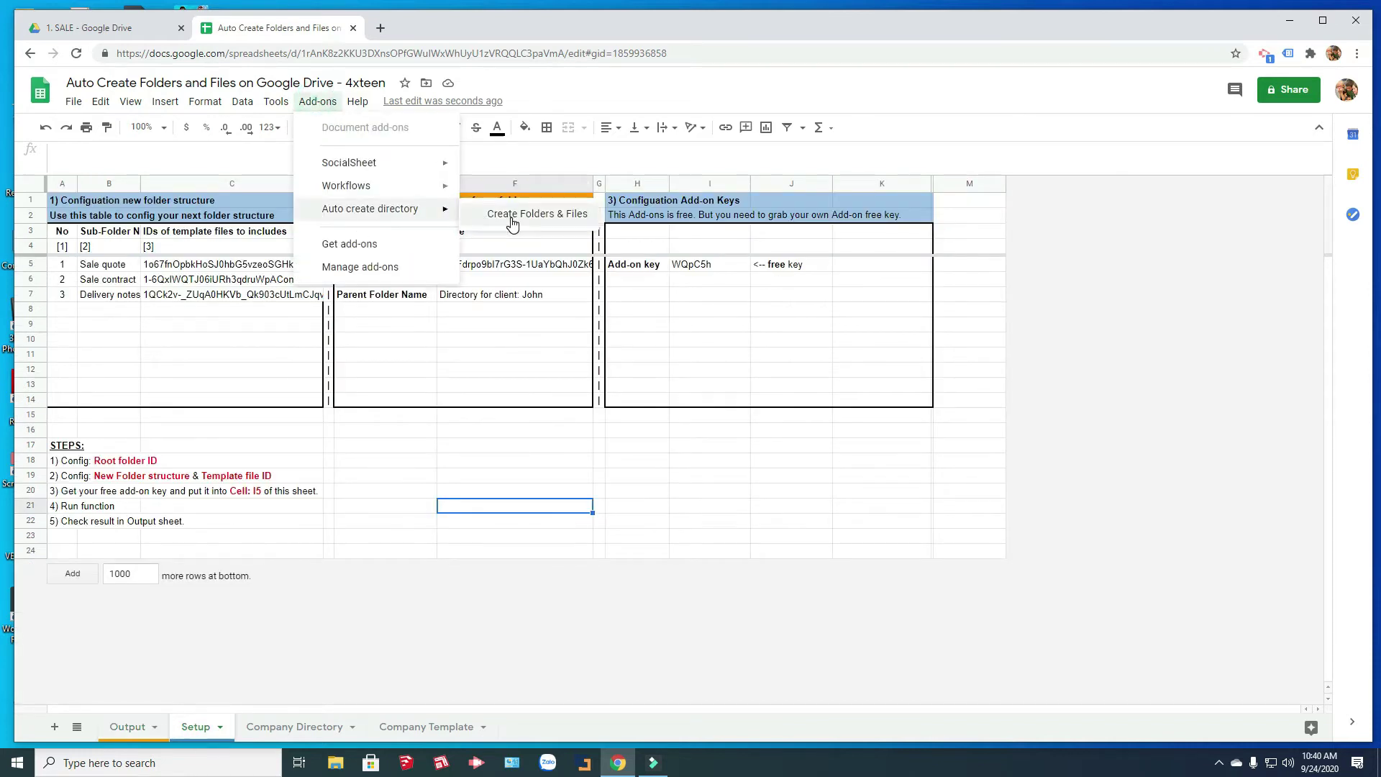
{"action": "left_click", "coordinate": [514, 218]}
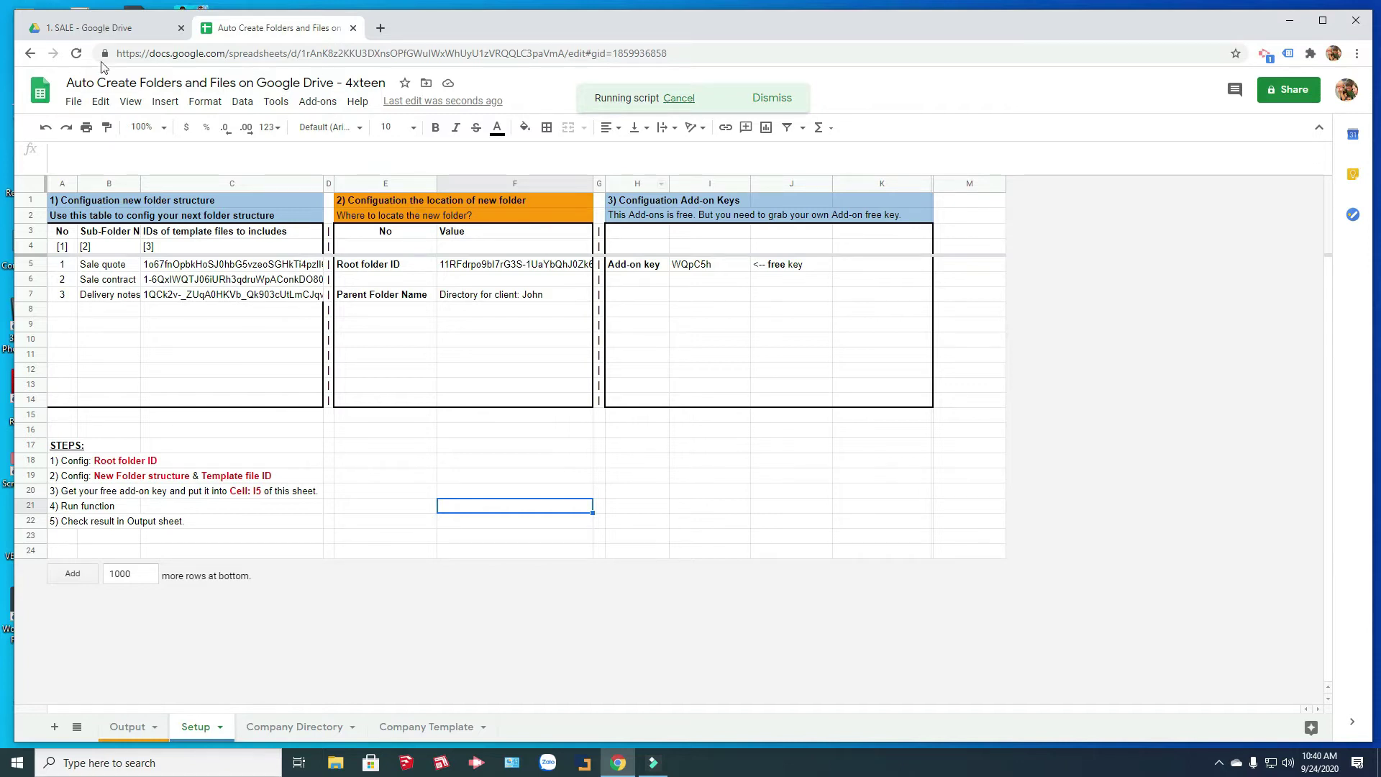
Switch to Google Drive and inspect the new client directory in the 1. SALE folder, including its Delivery notes subfolder.
{"action": "left_click", "coordinate": [97, 27]}
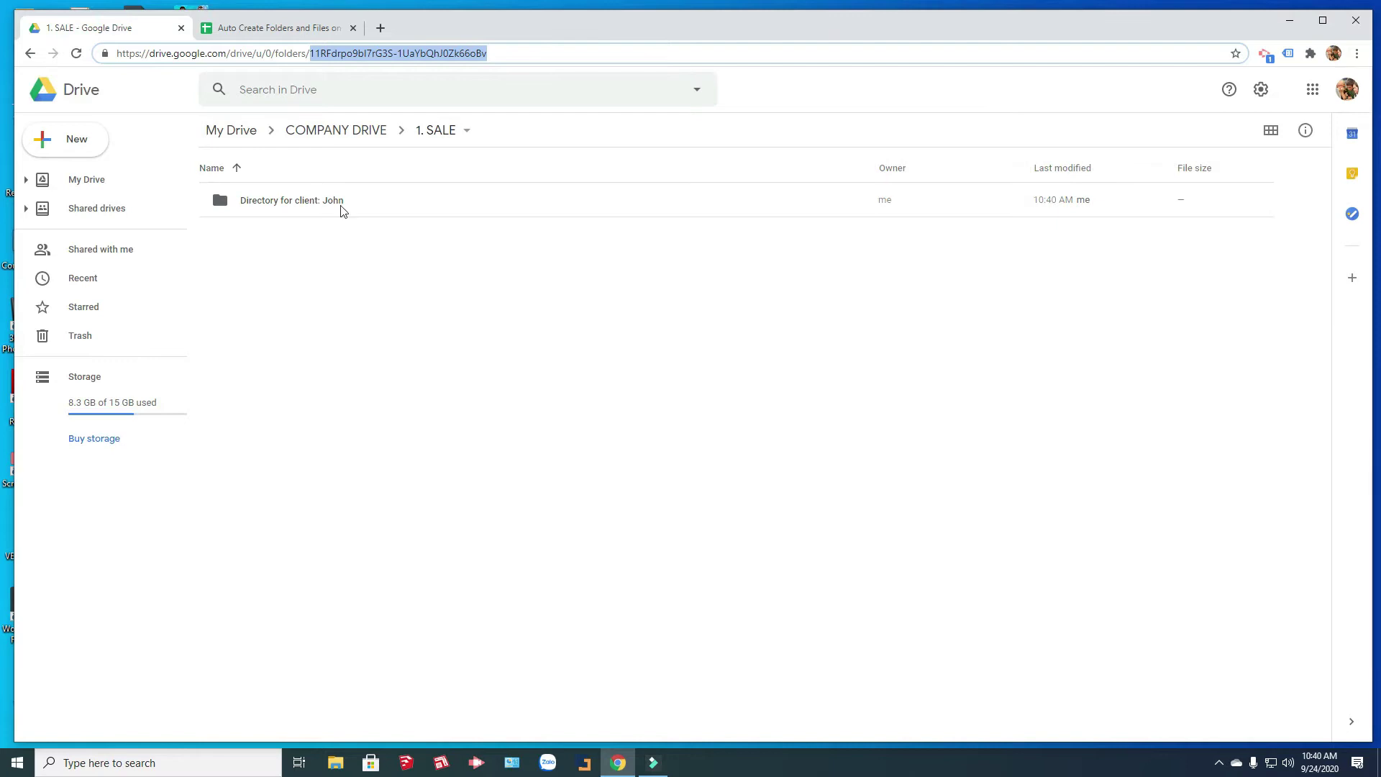
{"action": "double_click", "coordinate": [335, 207]}
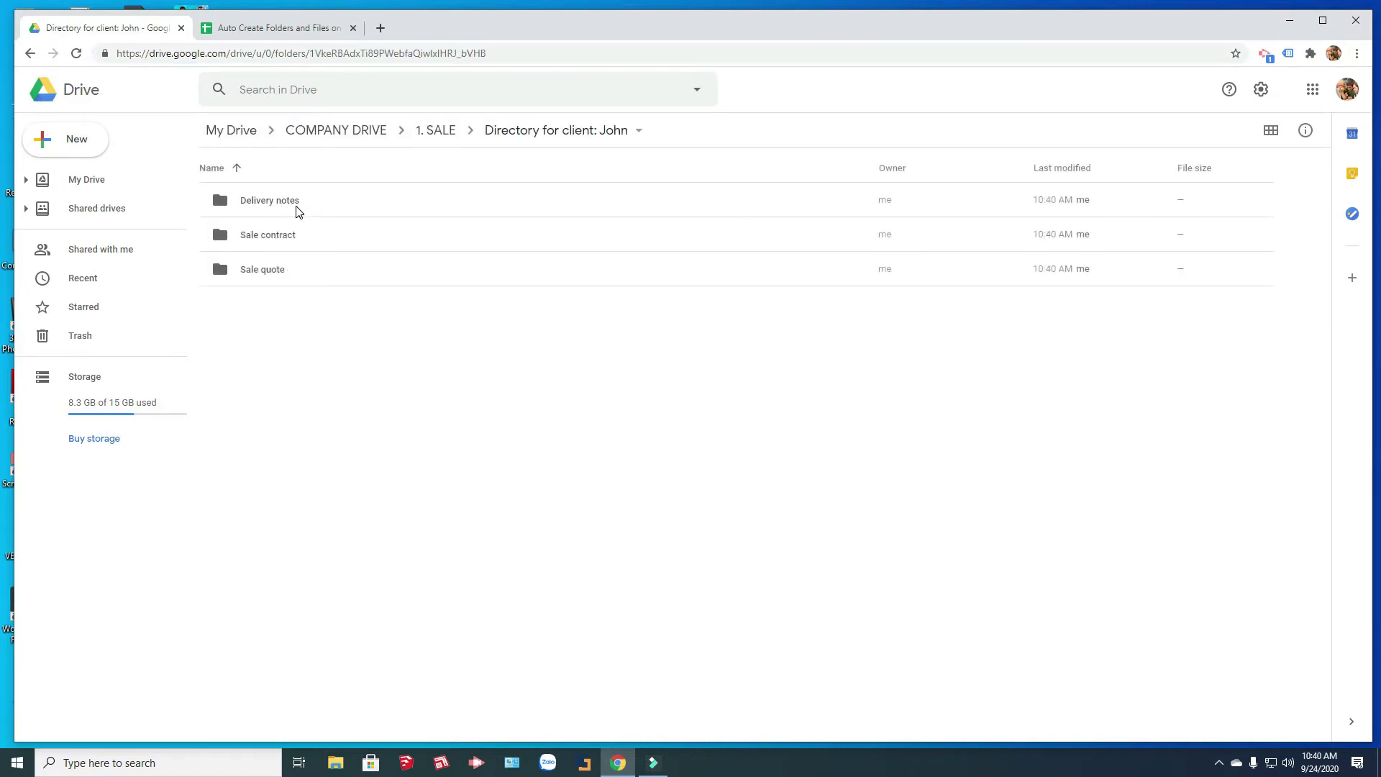
{"action": "double_click", "coordinate": [287, 207]}
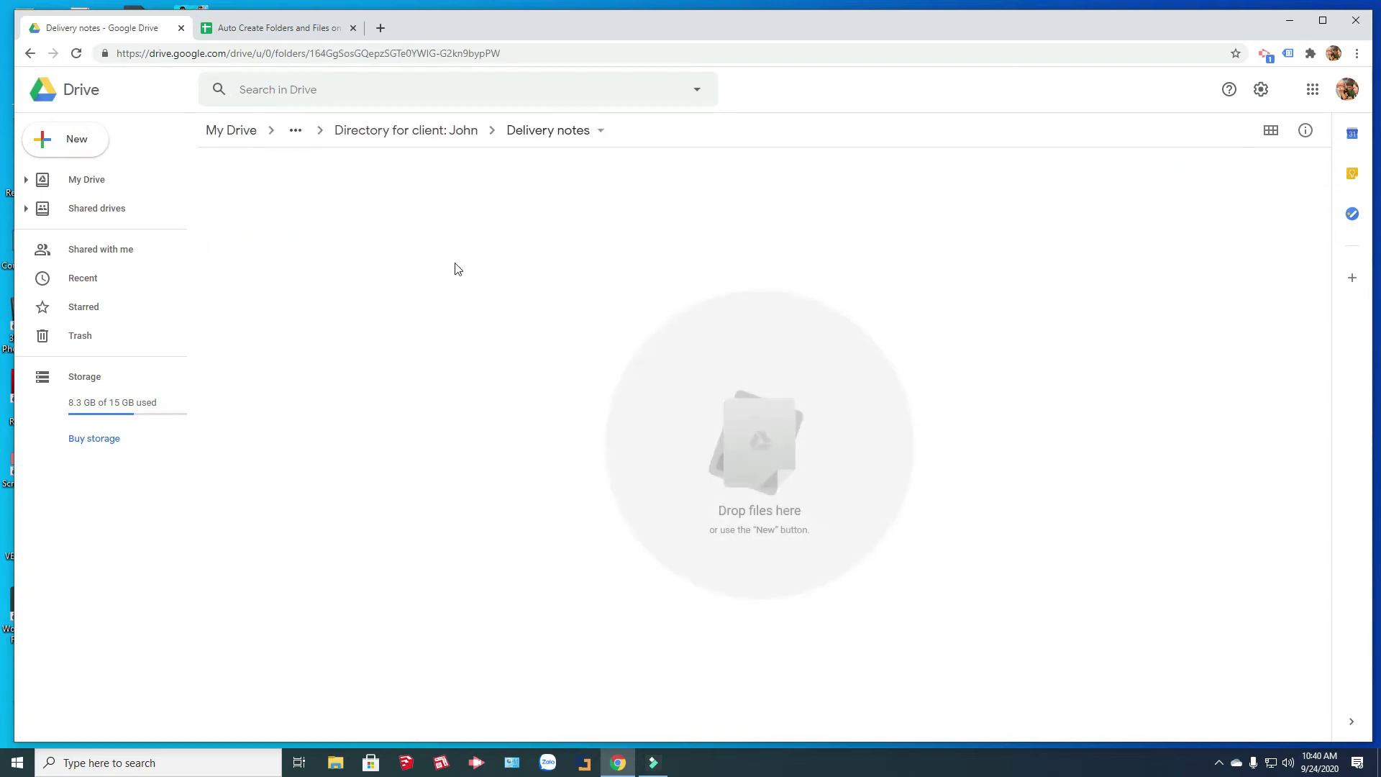
Inspect the client directory's Sale contract and Sale quote subfolders, and open the generated document in each.
{"action": "left_click", "coordinate": [30, 54]}
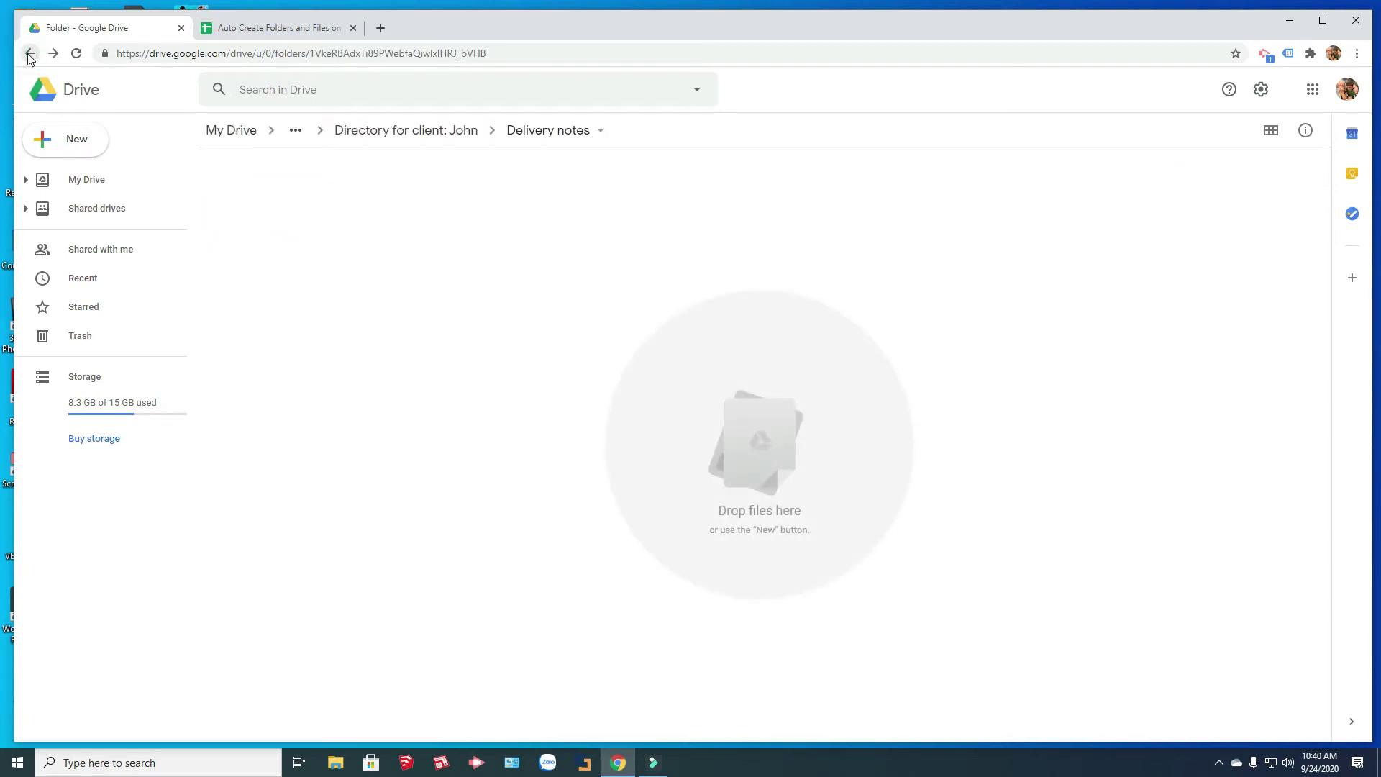
{"action": "double_click", "coordinate": [284, 246]}
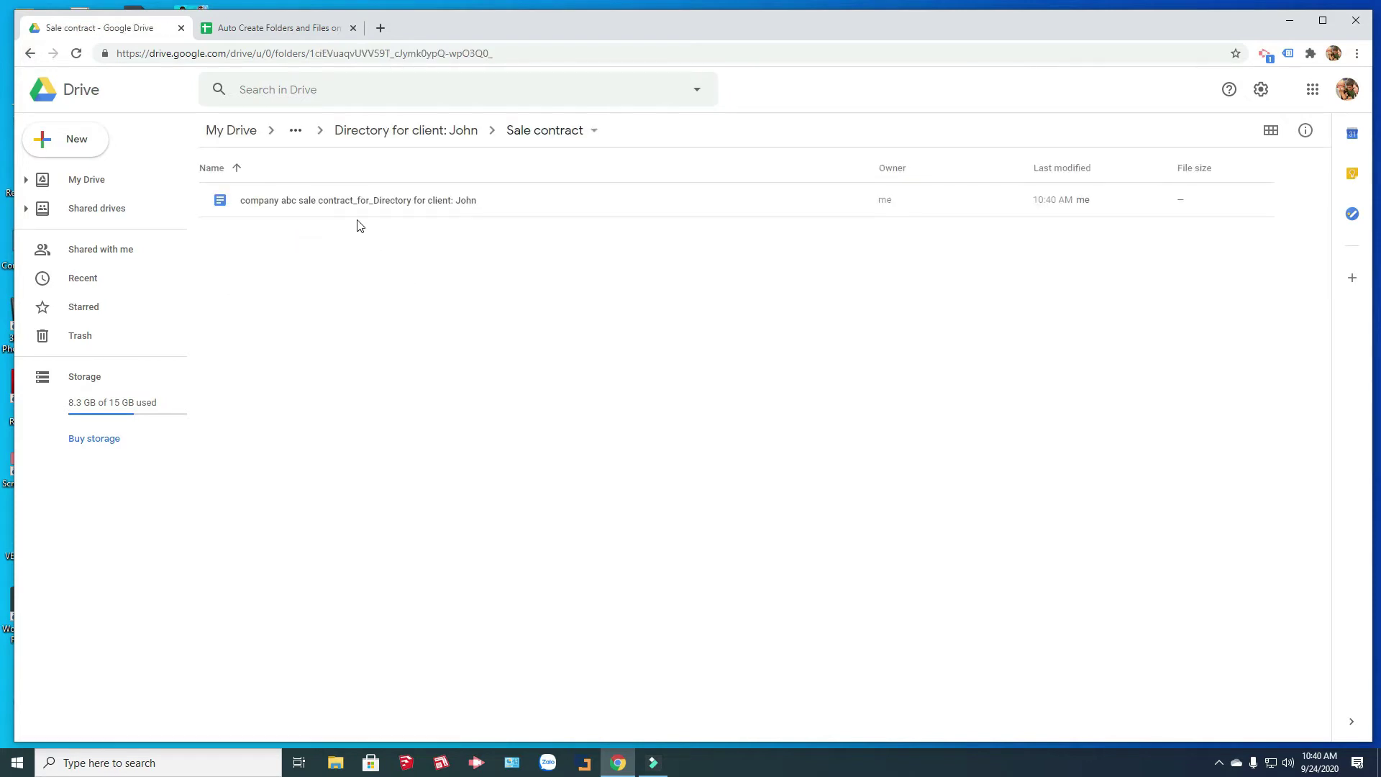
{"action": "left_click", "coordinate": [364, 203]}
{"action": "double_click", "coordinate": [320, 201]}
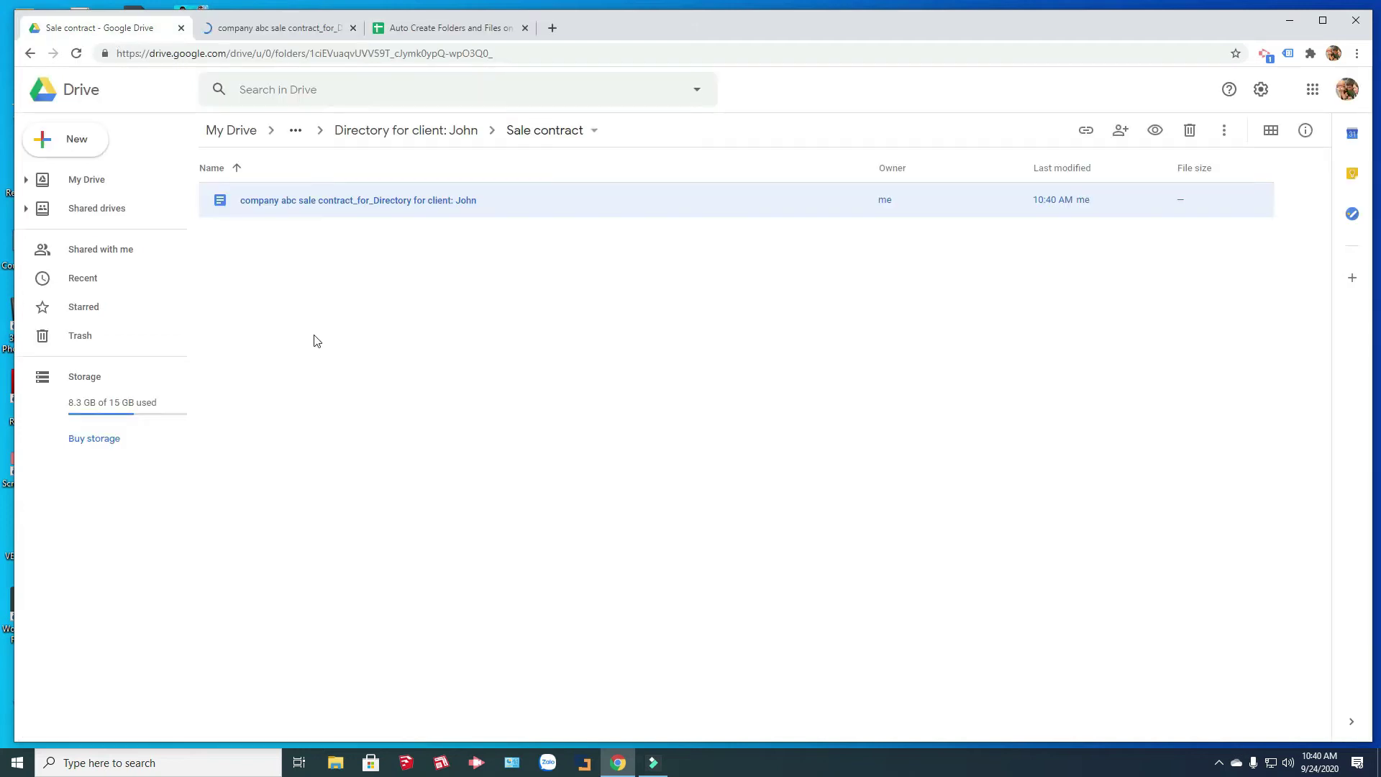
{"action": "left_click", "coordinate": [406, 137]}
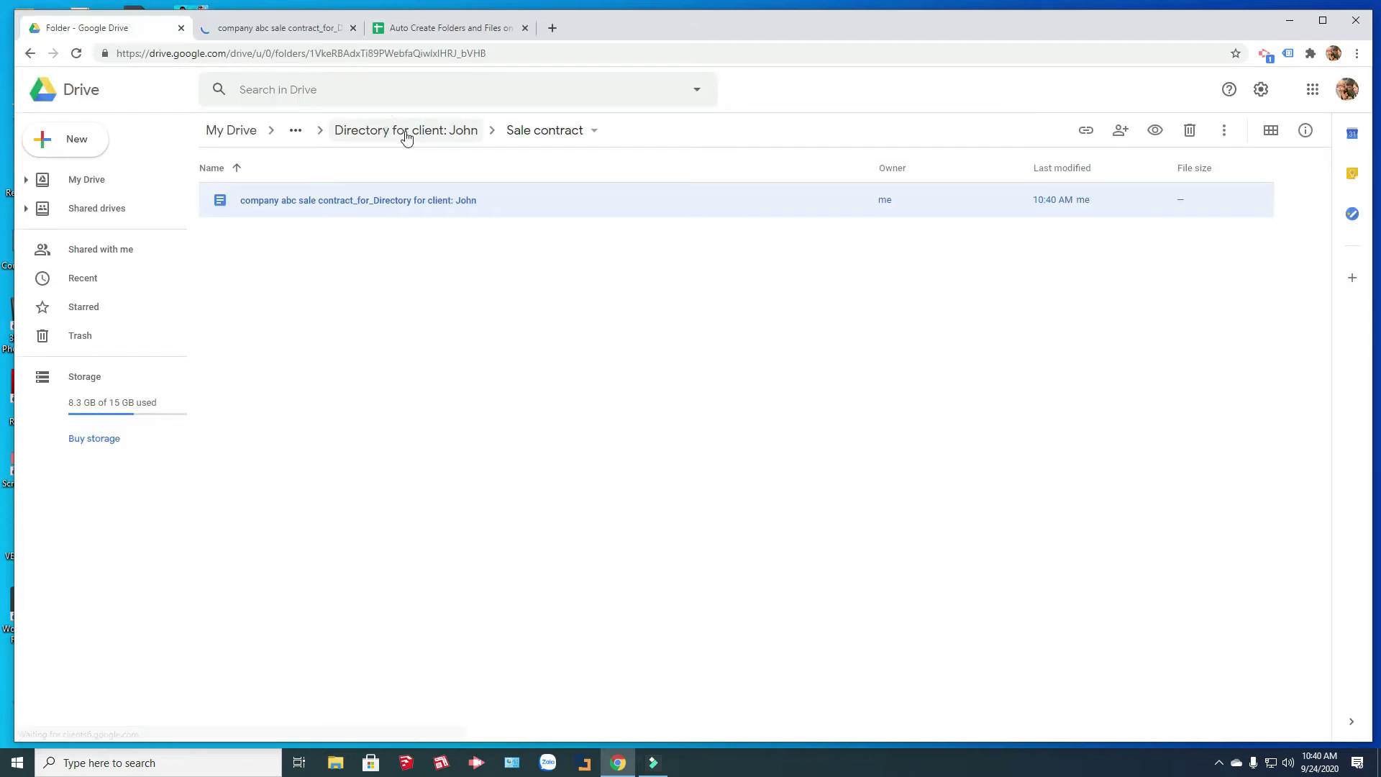
{"action": "double_click", "coordinate": [267, 273]}
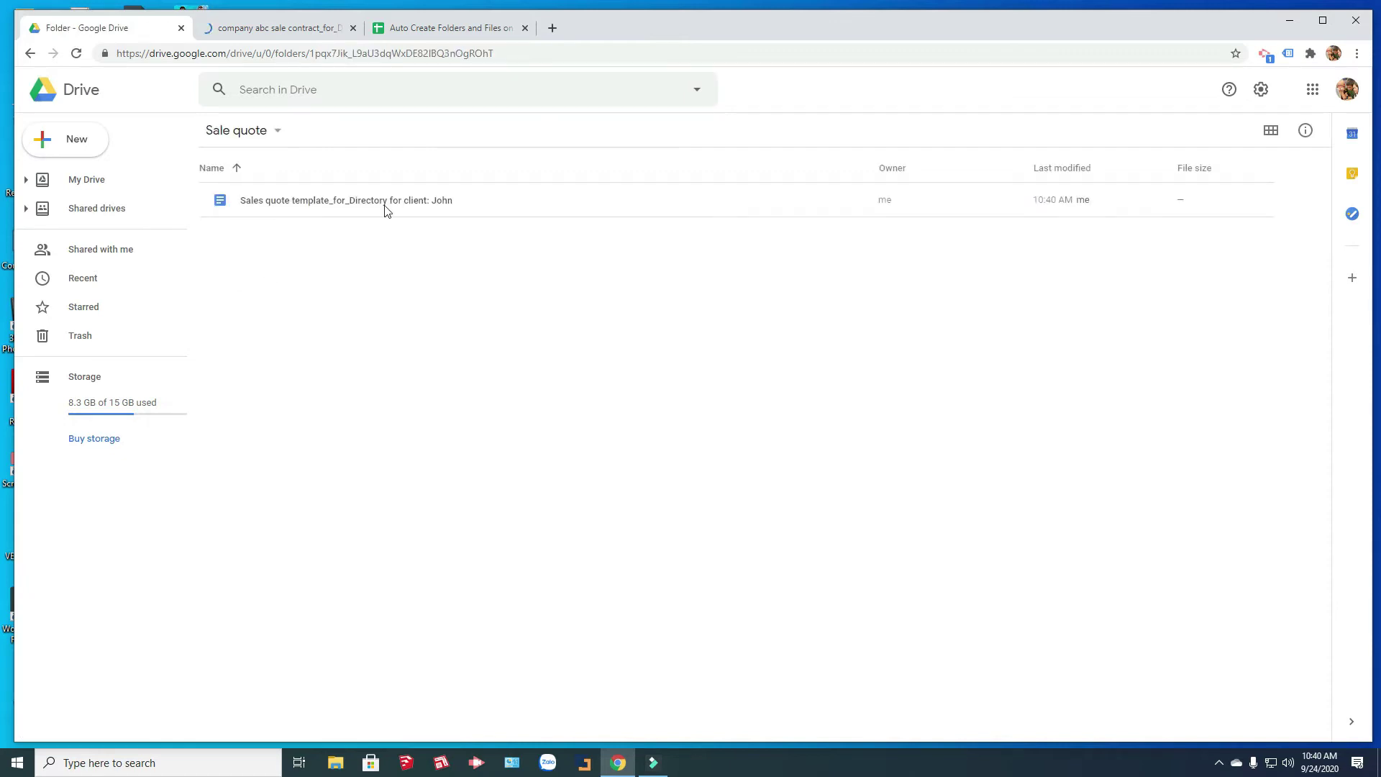
{"action": "double_click", "coordinate": [409, 202]}
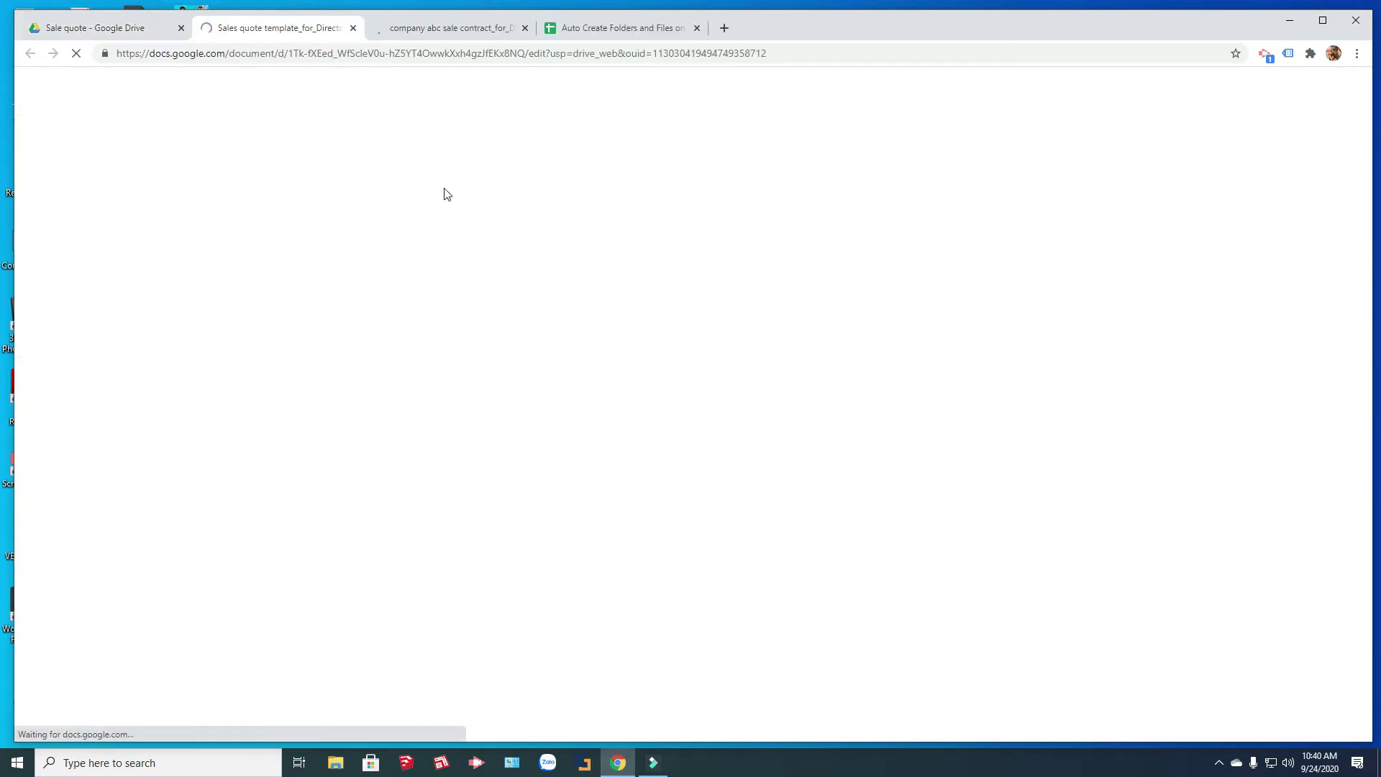
Review the generated sale contract and sales quote documents, and close both.
{"action": "left_click", "coordinate": [442, 29]}
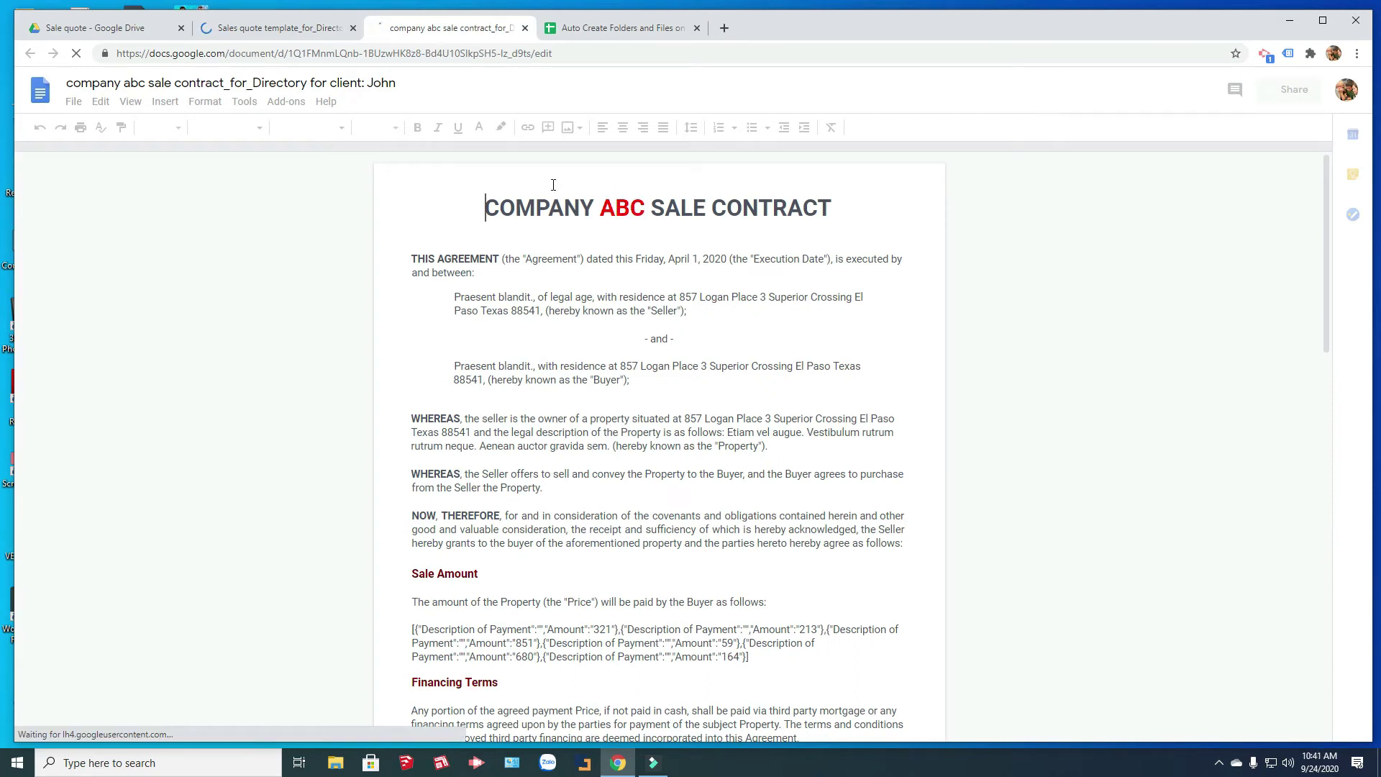
{"action": "left_click", "coordinate": [272, 27]}
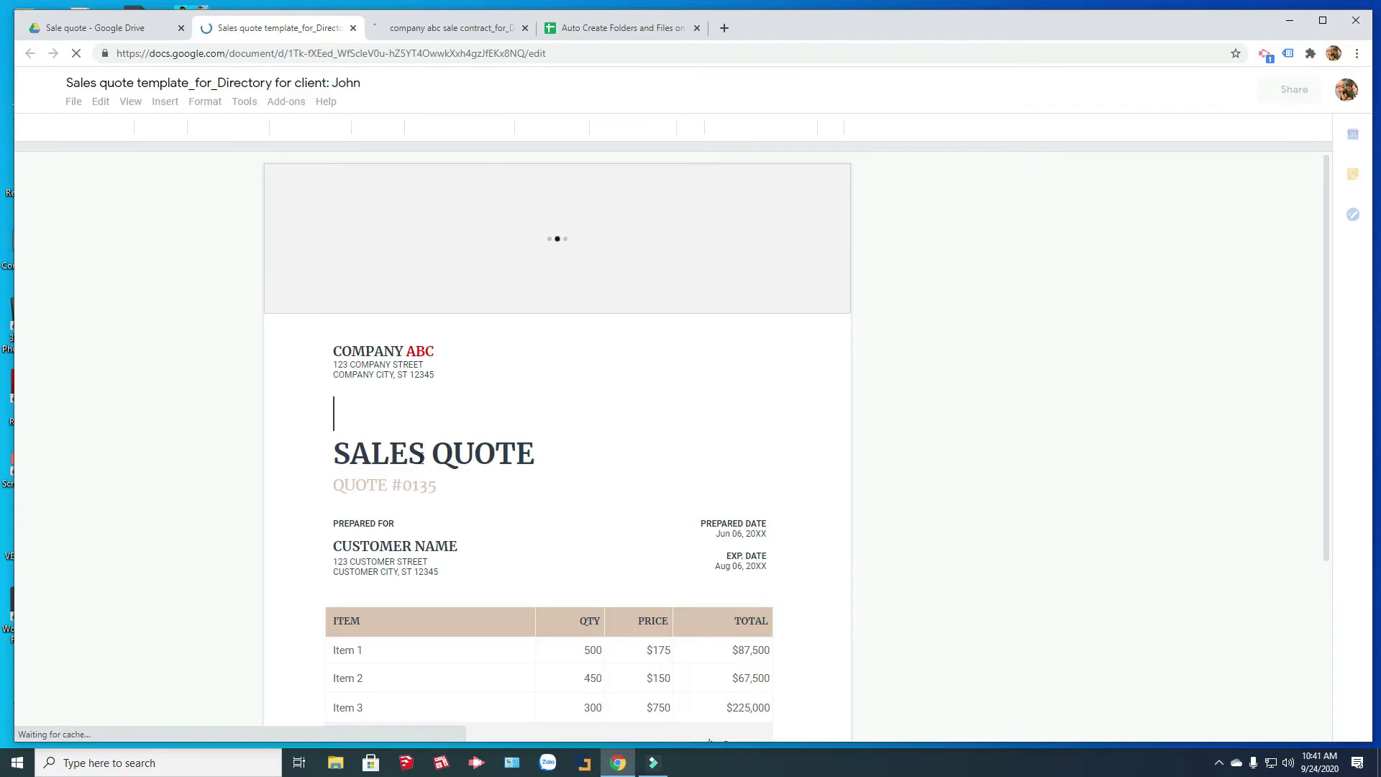
{"action": "scroll", "coordinate": [429, 597], "scroll_direction": "down", "scroll_amount": 3}
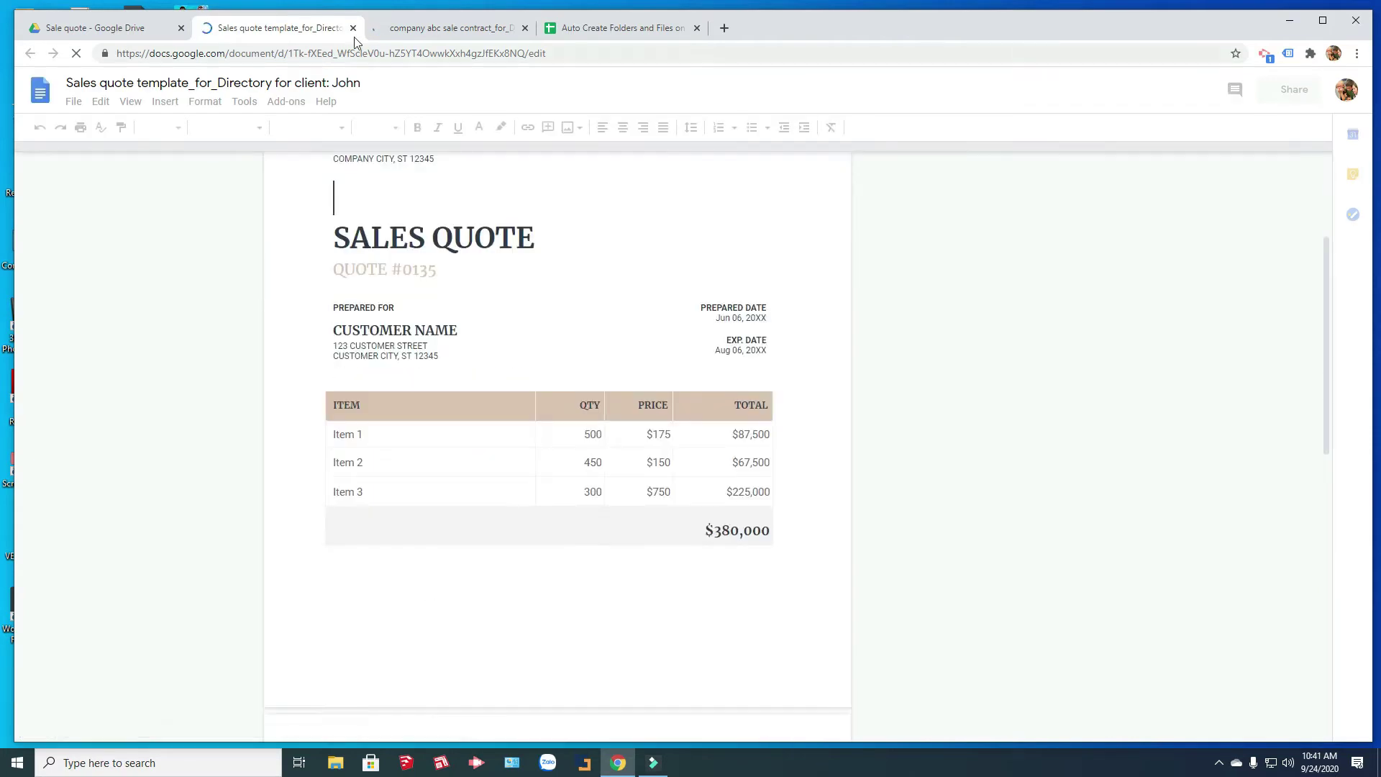
{"action": "key", "text": "ctrl+w"}
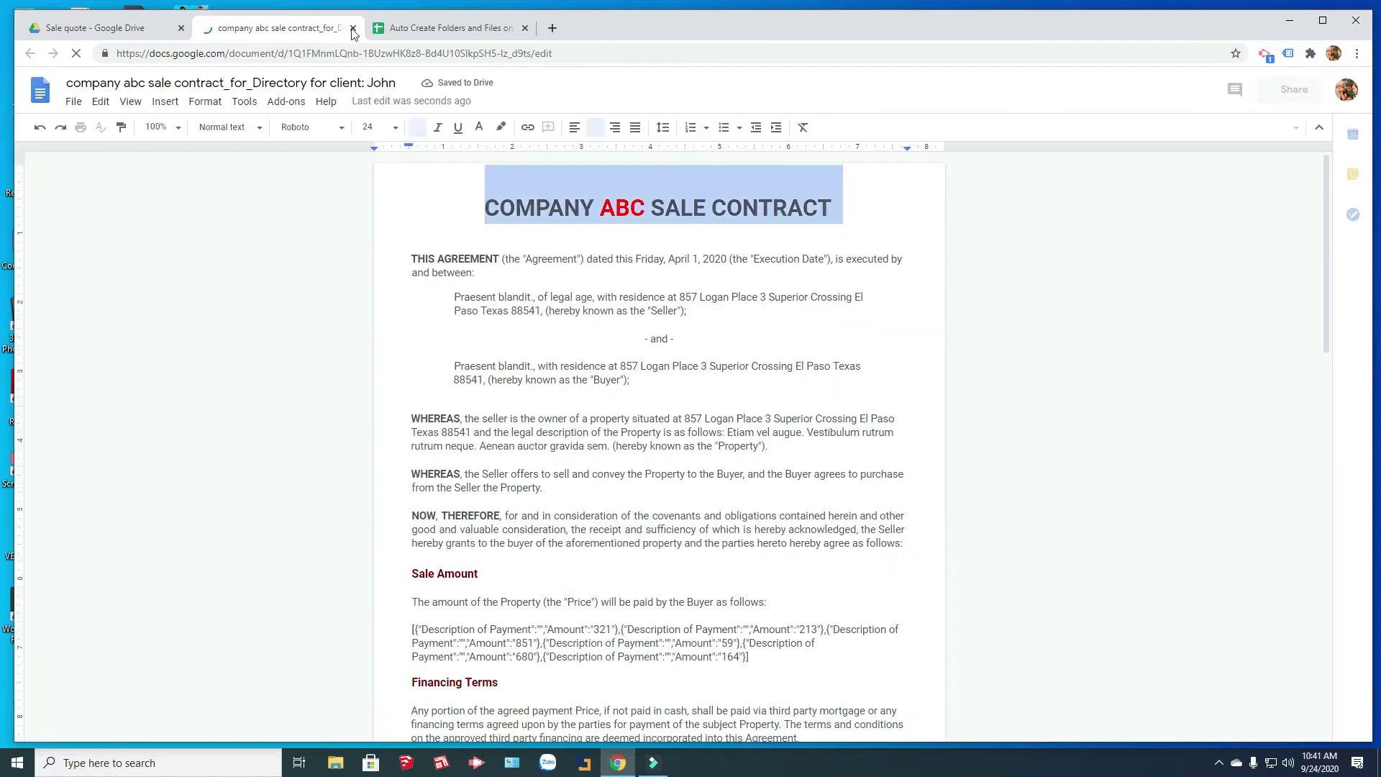
{"action": "key", "text": "ctrl+w"}
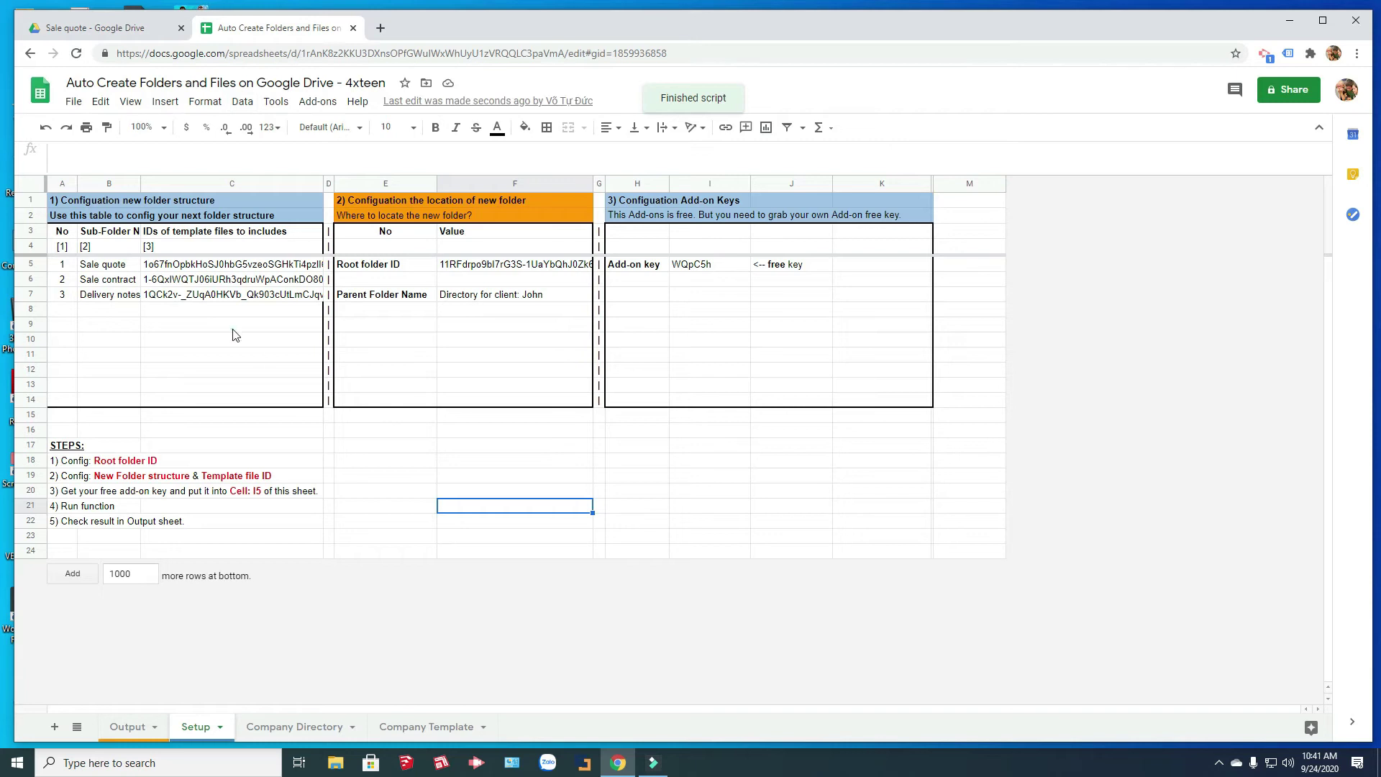
Compare the Sale quote template ID in Setup with the Company Template list, and check its template document and generated copy.
{"action": "left_click", "coordinate": [231, 316]}
{"action": "left_click", "coordinate": [184, 264]}
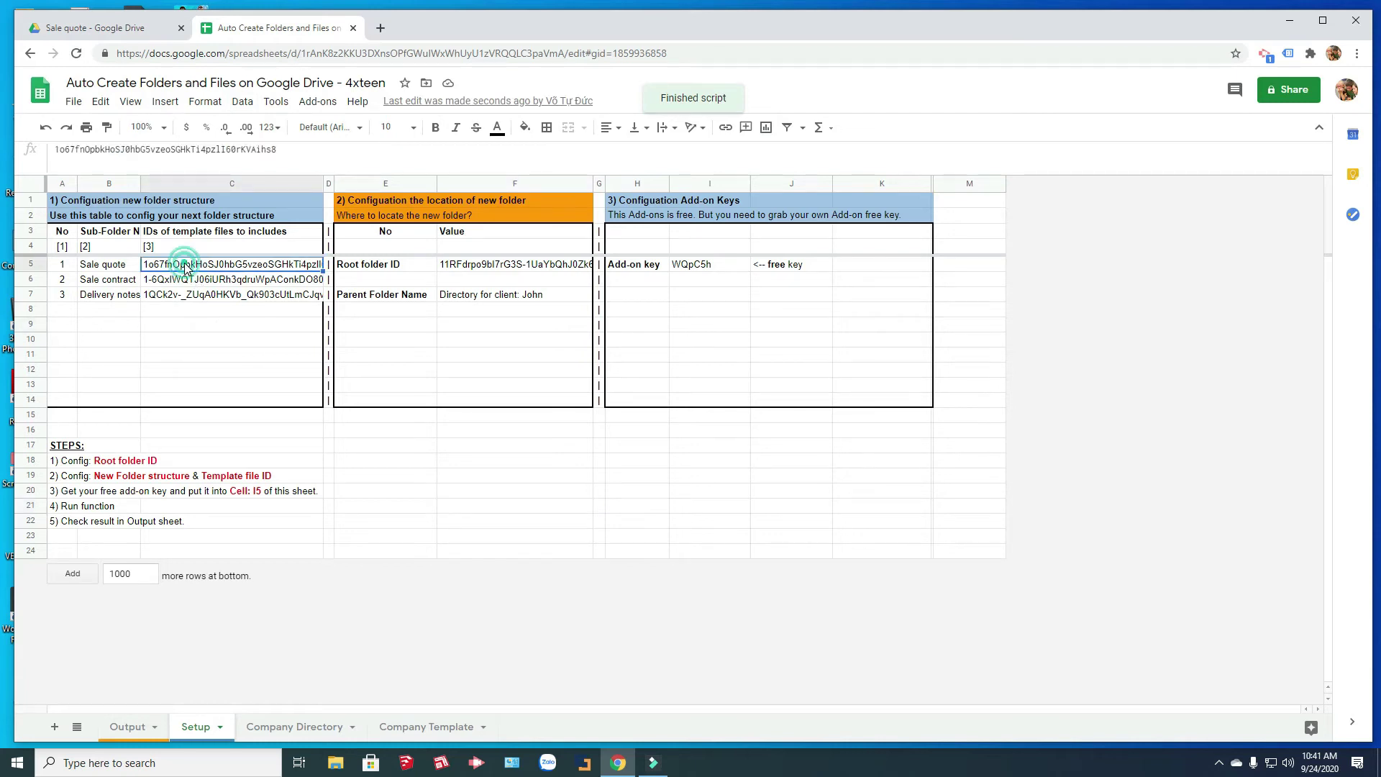
{"action": "left_click", "coordinate": [417, 726]}
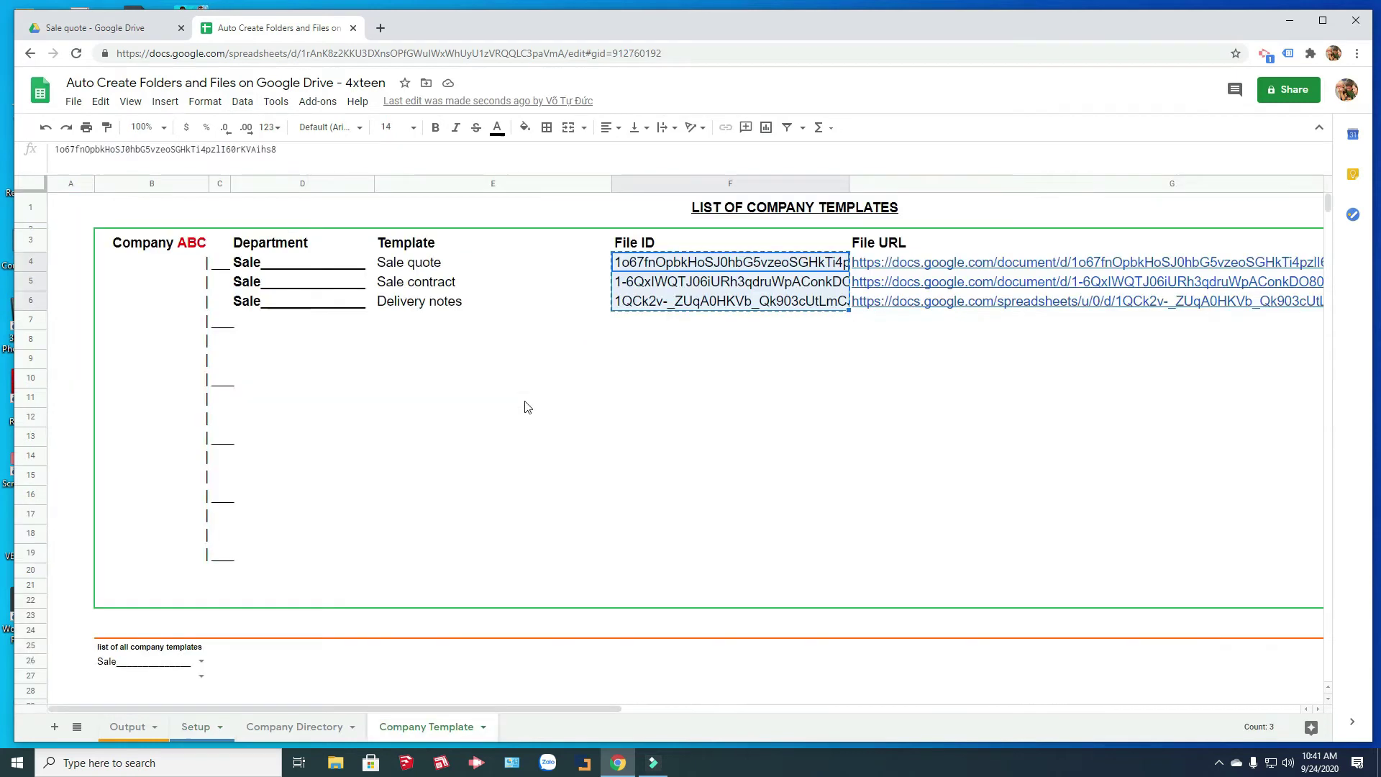
{"action": "left_click", "coordinate": [867, 262]}
{"action": "left_click", "coordinate": [919, 292]}
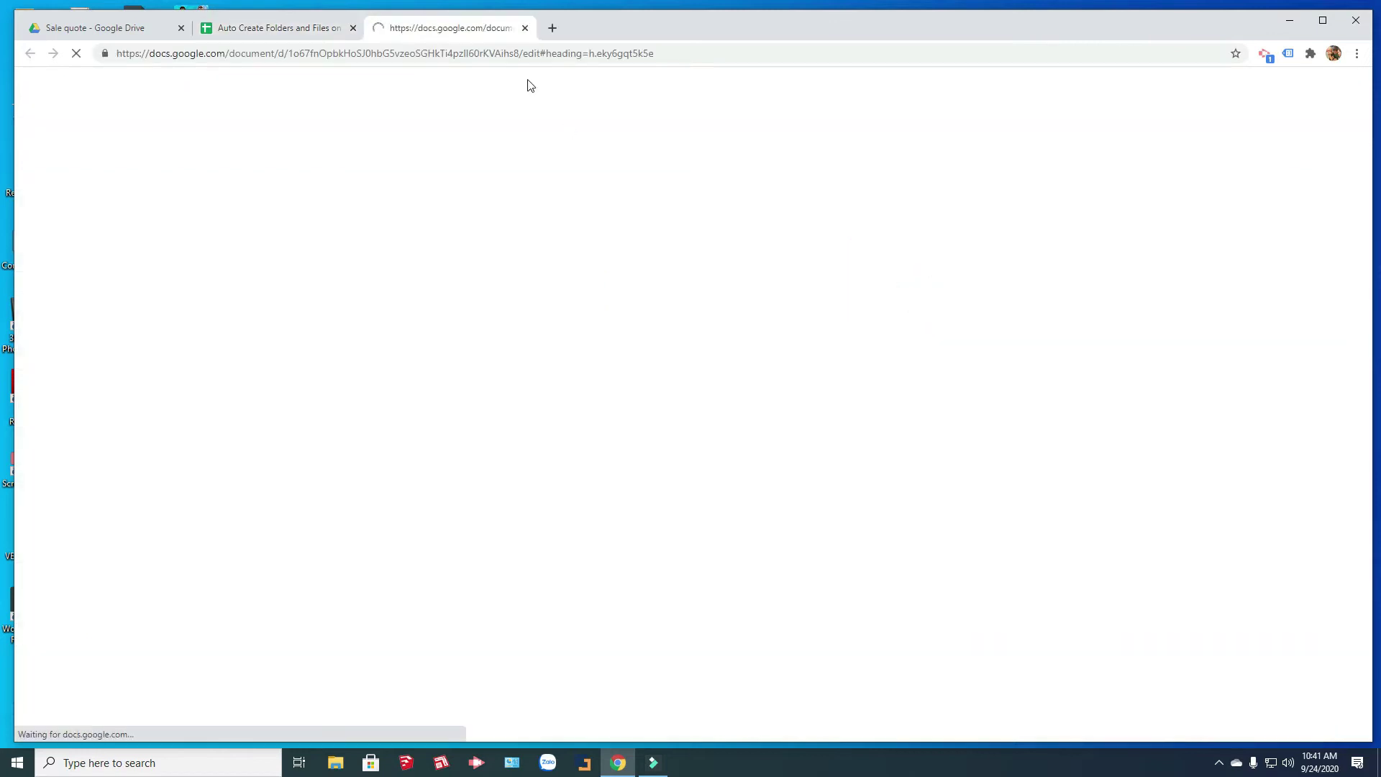
{"action": "left_click", "coordinate": [523, 28]}
{"action": "left_click", "coordinate": [80, 28]}
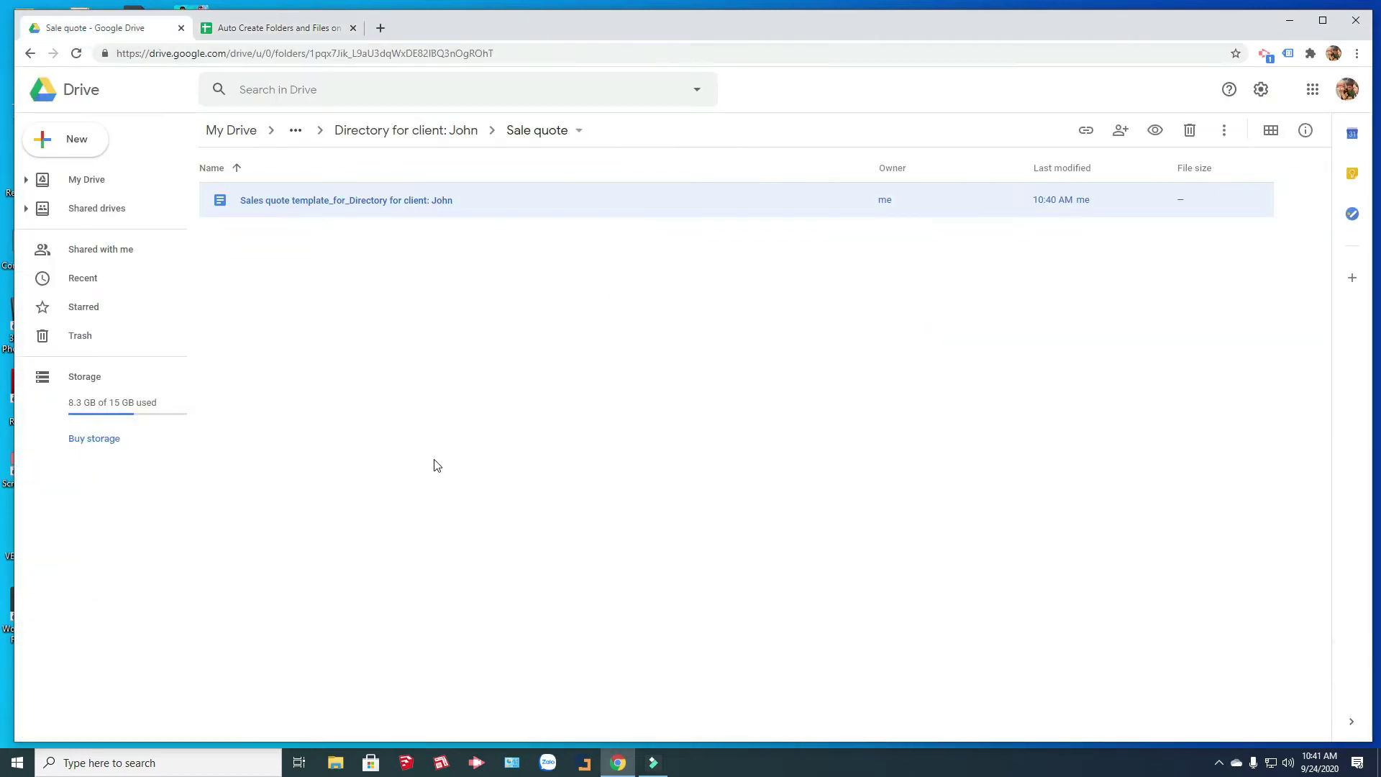
{"action": "left_click", "coordinate": [264, 29]}
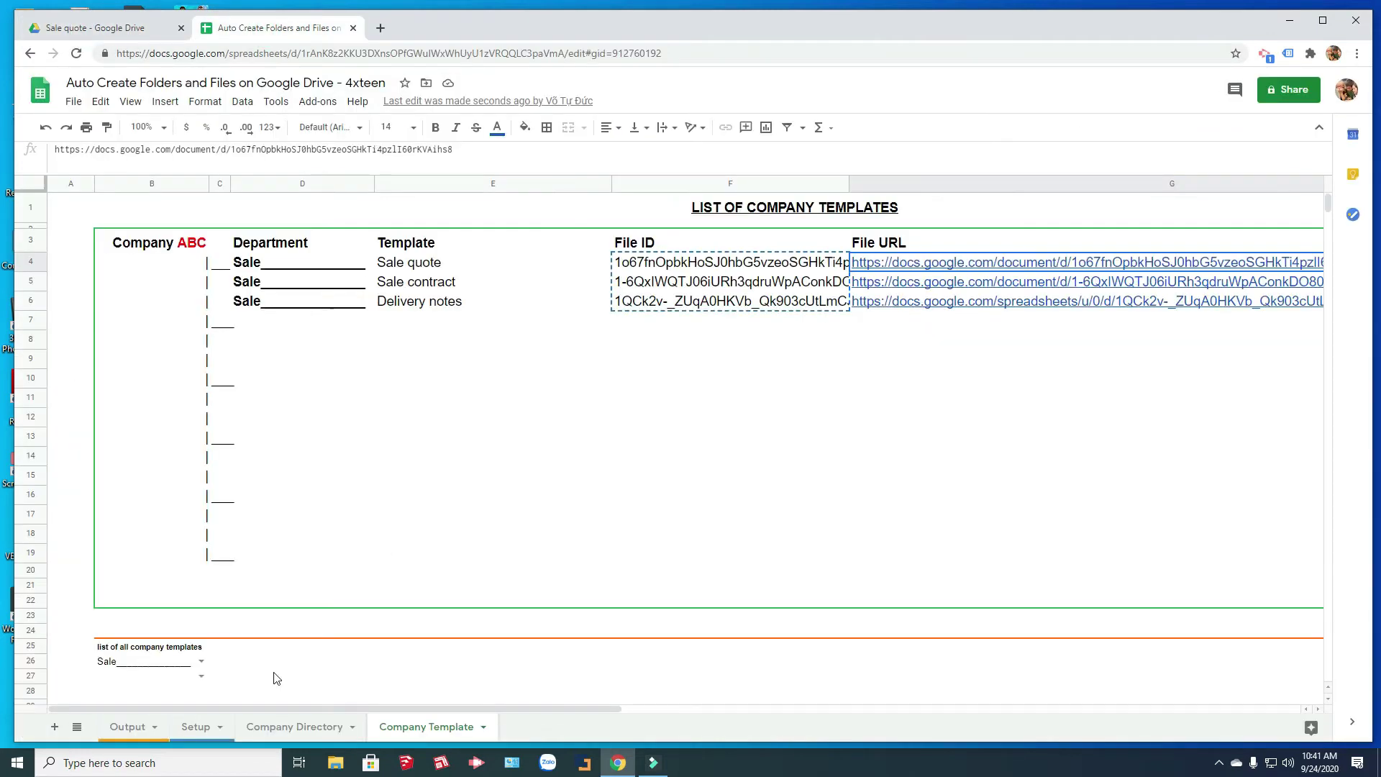
Change the client name in Setup's Parent Folder Name (F7) to the new client's name, keeping the "Directory for client:" prefix.
{"action": "left_click", "coordinate": [194, 727]}
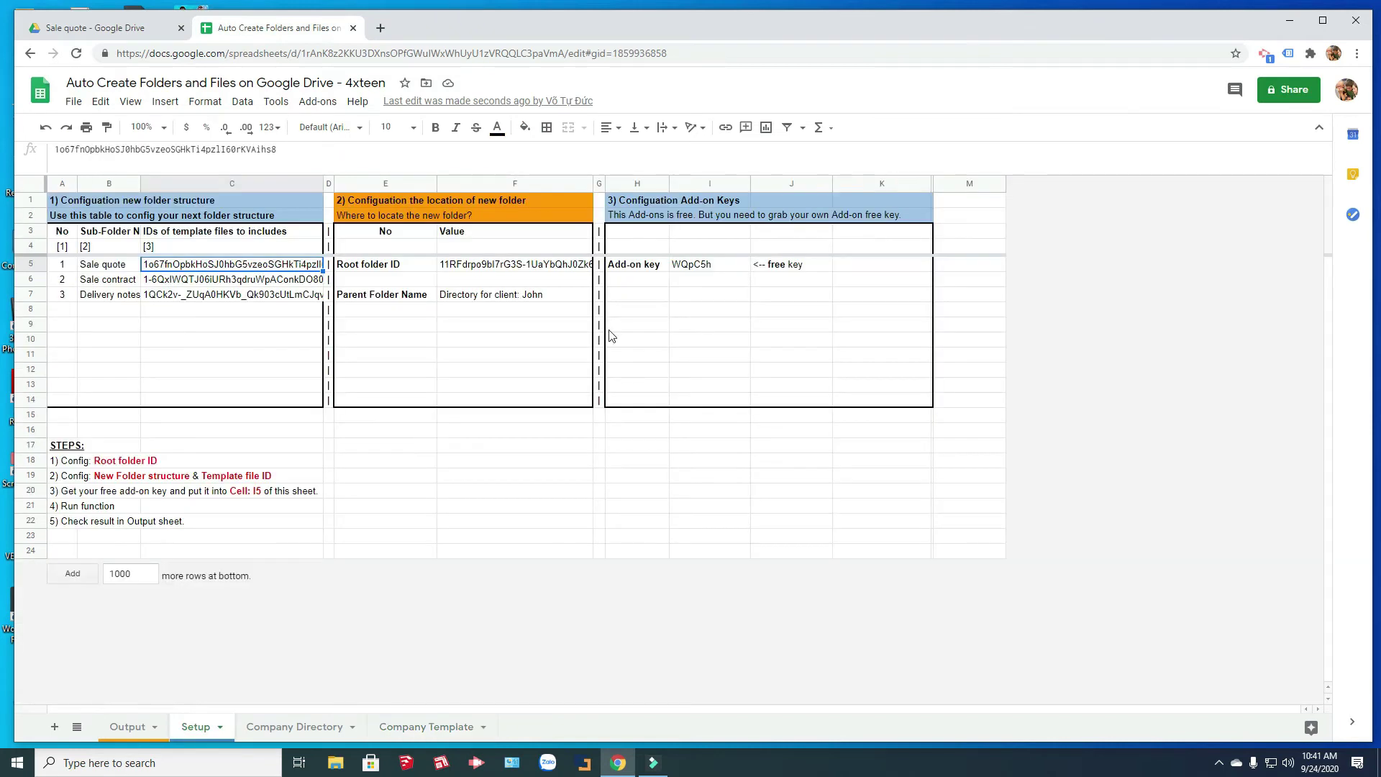
{"action": "double_click", "coordinate": [494, 297]}
{"action": "double_click", "coordinate": [530, 294]}
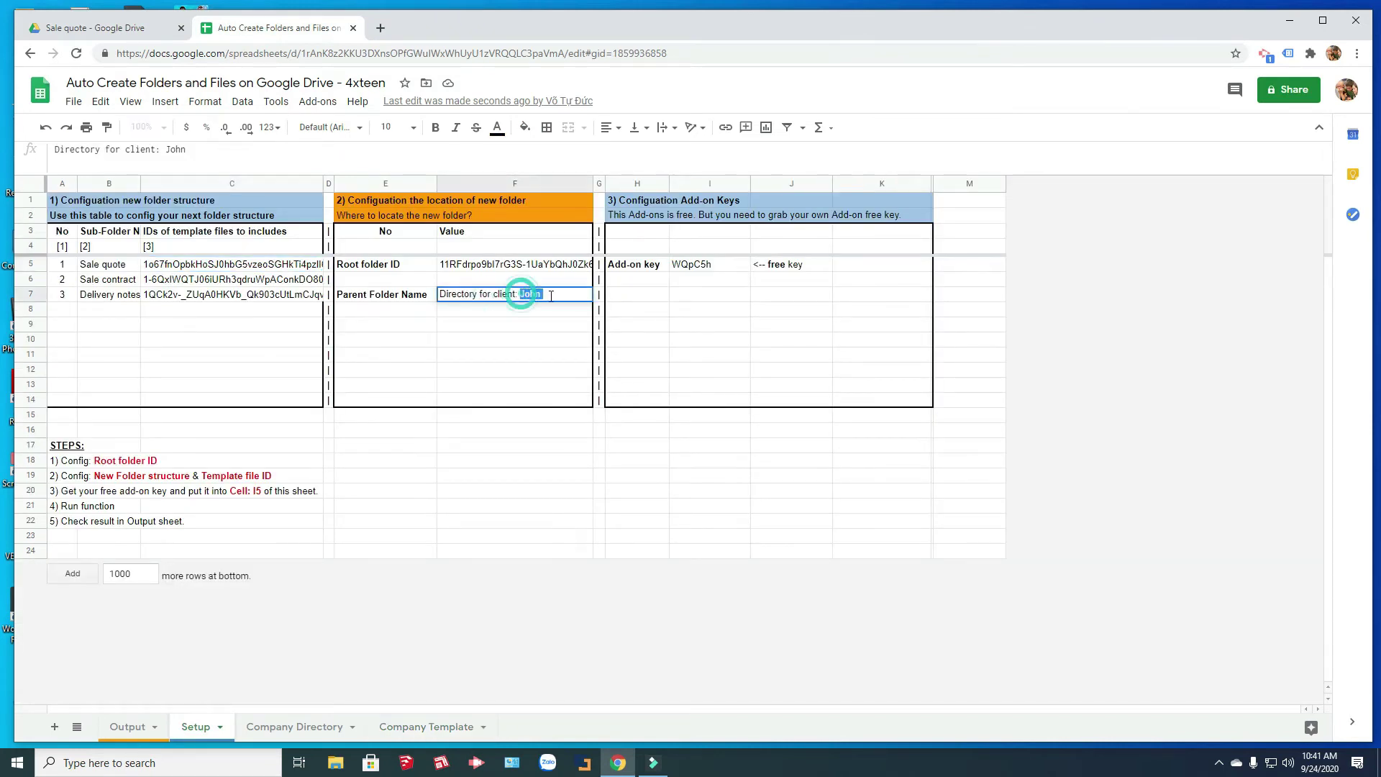
{"action": "type", "text": "Marr"}
{"action": "key", "text": "BackSpace"}
{"action": "type", "text": "y"}
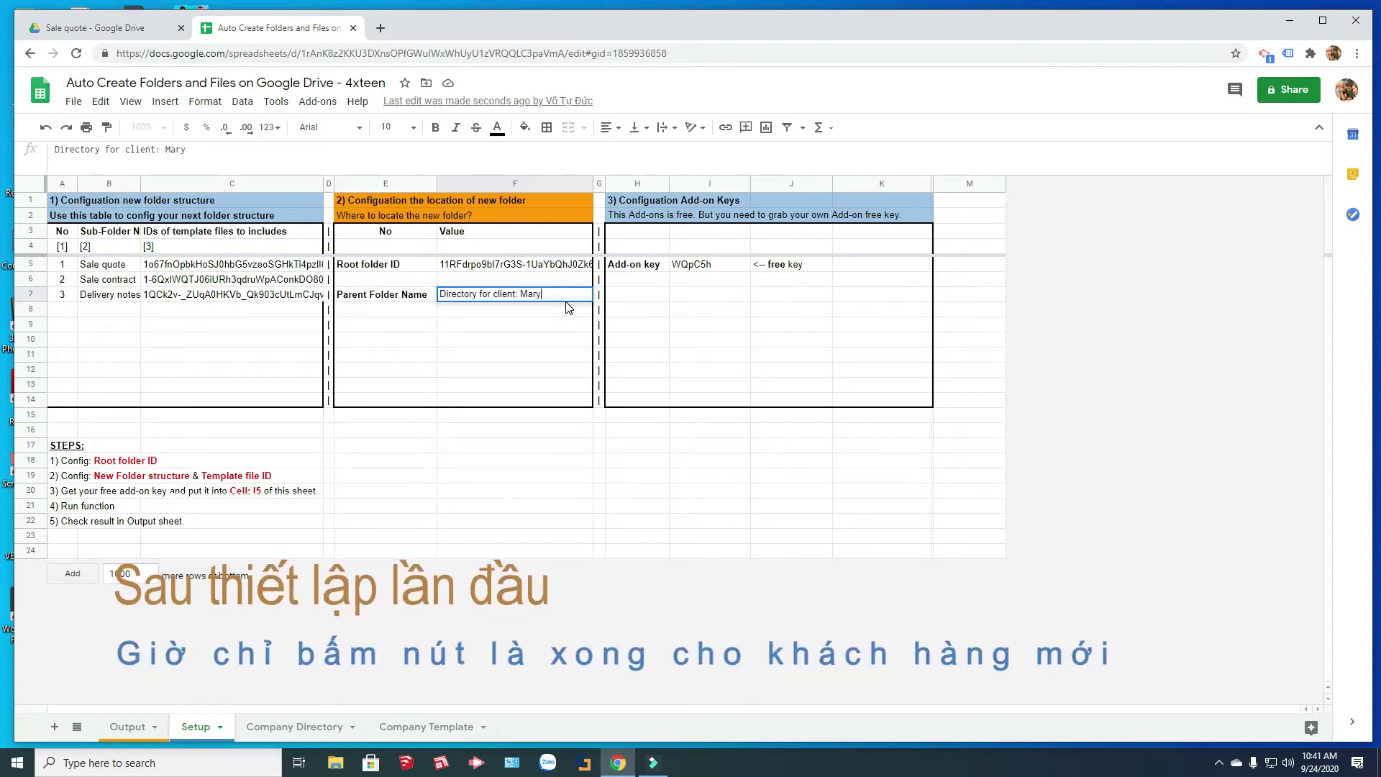
{"action": "key", "text": "Return"}
{"action": "left_click", "coordinate": [476, 364]}
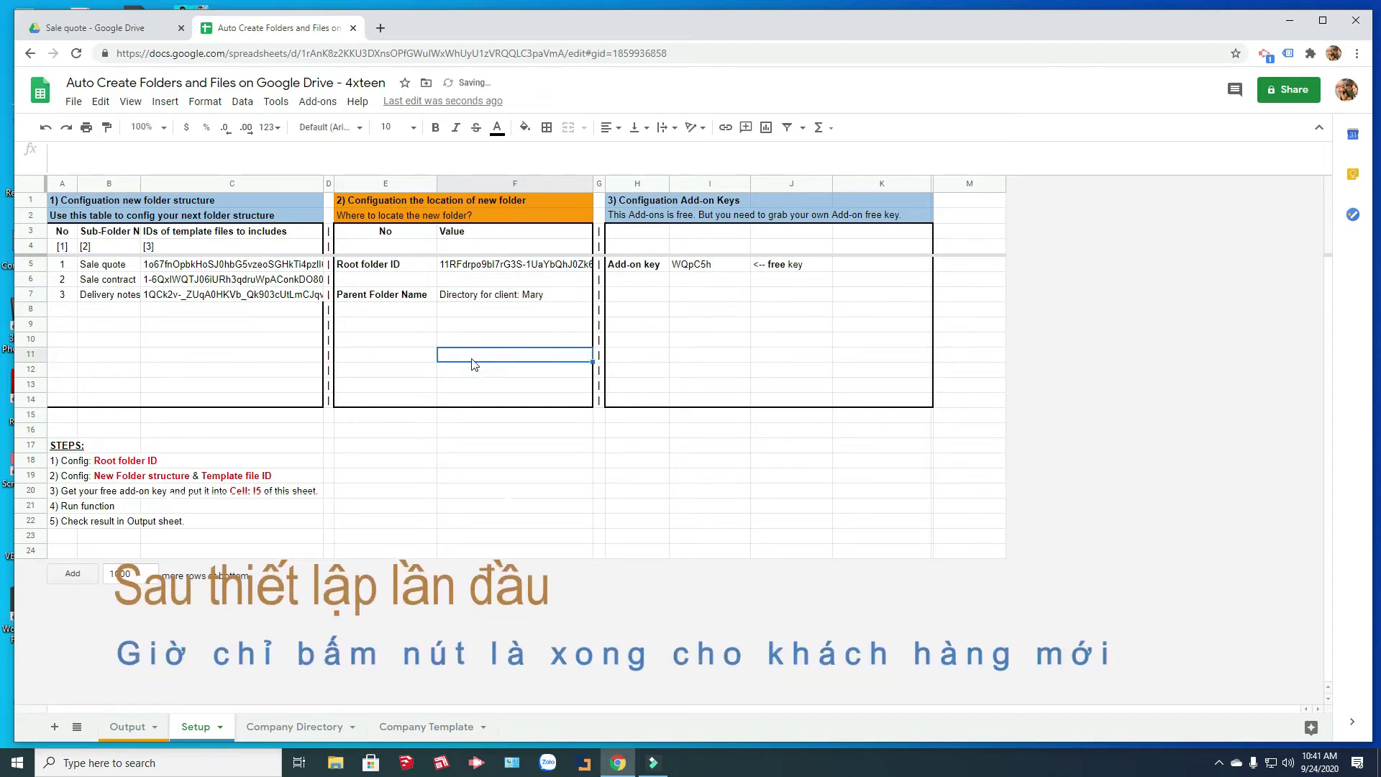
Examine the folders and files listed for the first client in the Output sheet.
{"action": "left_click", "coordinate": [124, 726]}
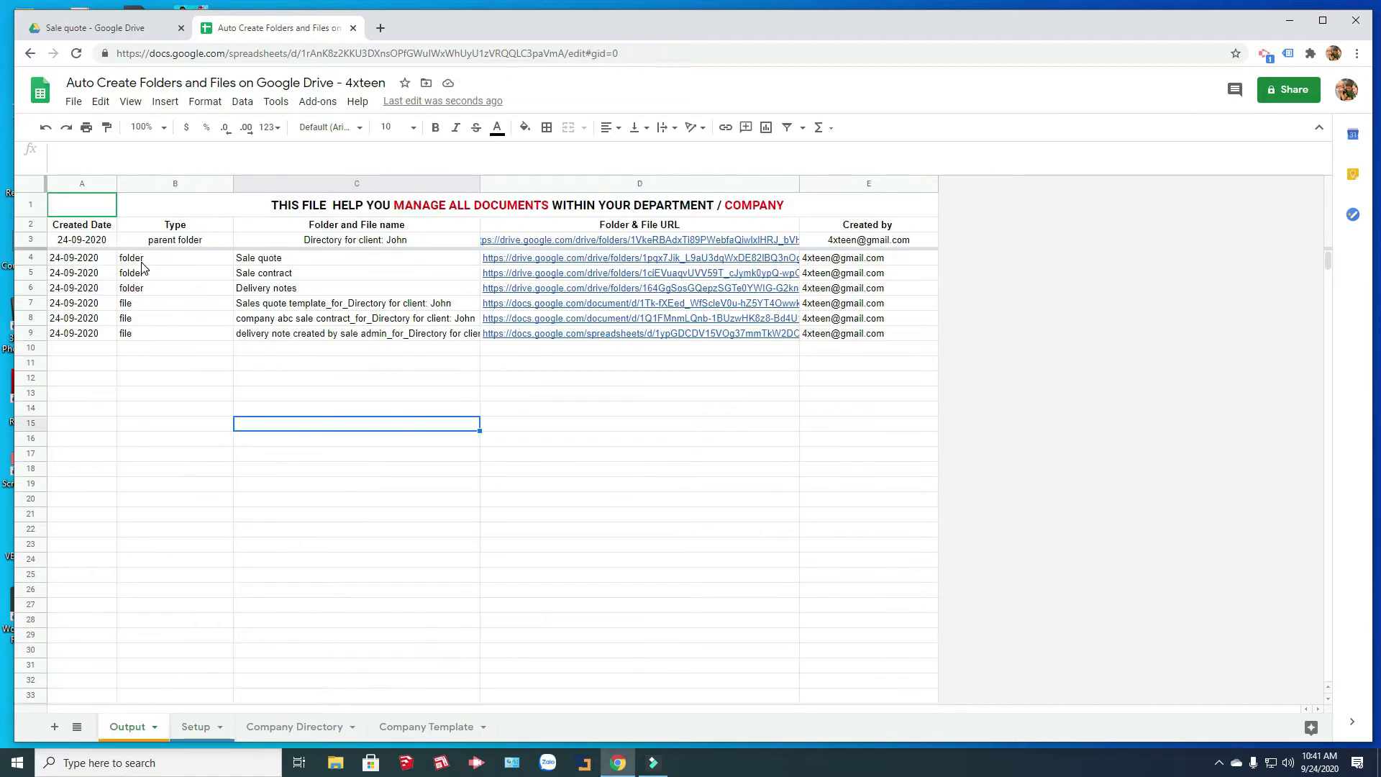
{"action": "left_click", "coordinate": [136, 258]}
{"action": "left_click_drag", "start_coordinate": [279, 309], "coordinate": [419, 339]}
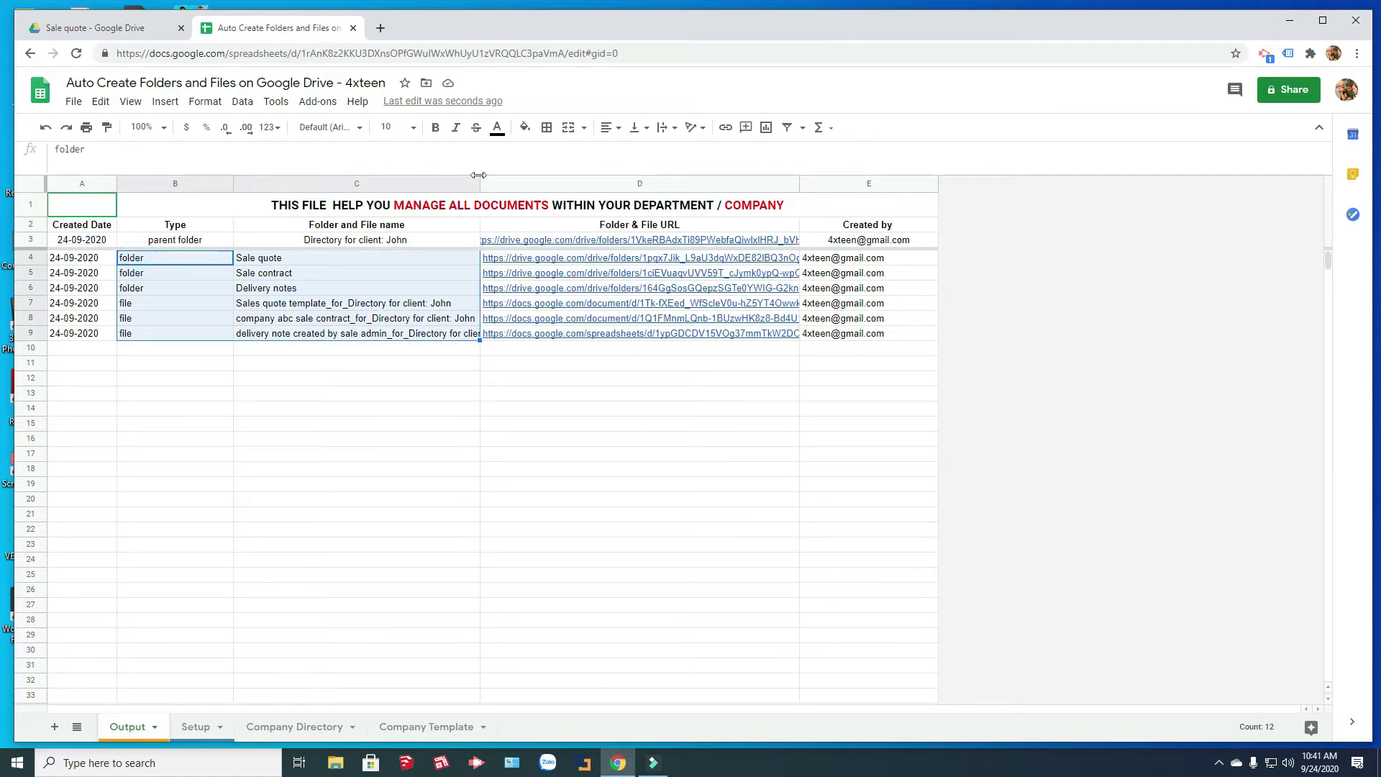
{"action": "left_click_drag", "start_coordinate": [479, 184], "coordinate": [371, 456]}
{"action": "left_click", "coordinate": [371, 454]}
{"action": "left_click", "coordinate": [440, 303]}
{"action": "left_click", "coordinate": [466, 318]}
{"action": "left_click", "coordinate": [501, 341]}
Run the Auto create directory add-on's Create Folders & Files function from Setup for the new client.
{"action": "left_click", "coordinate": [209, 725]}
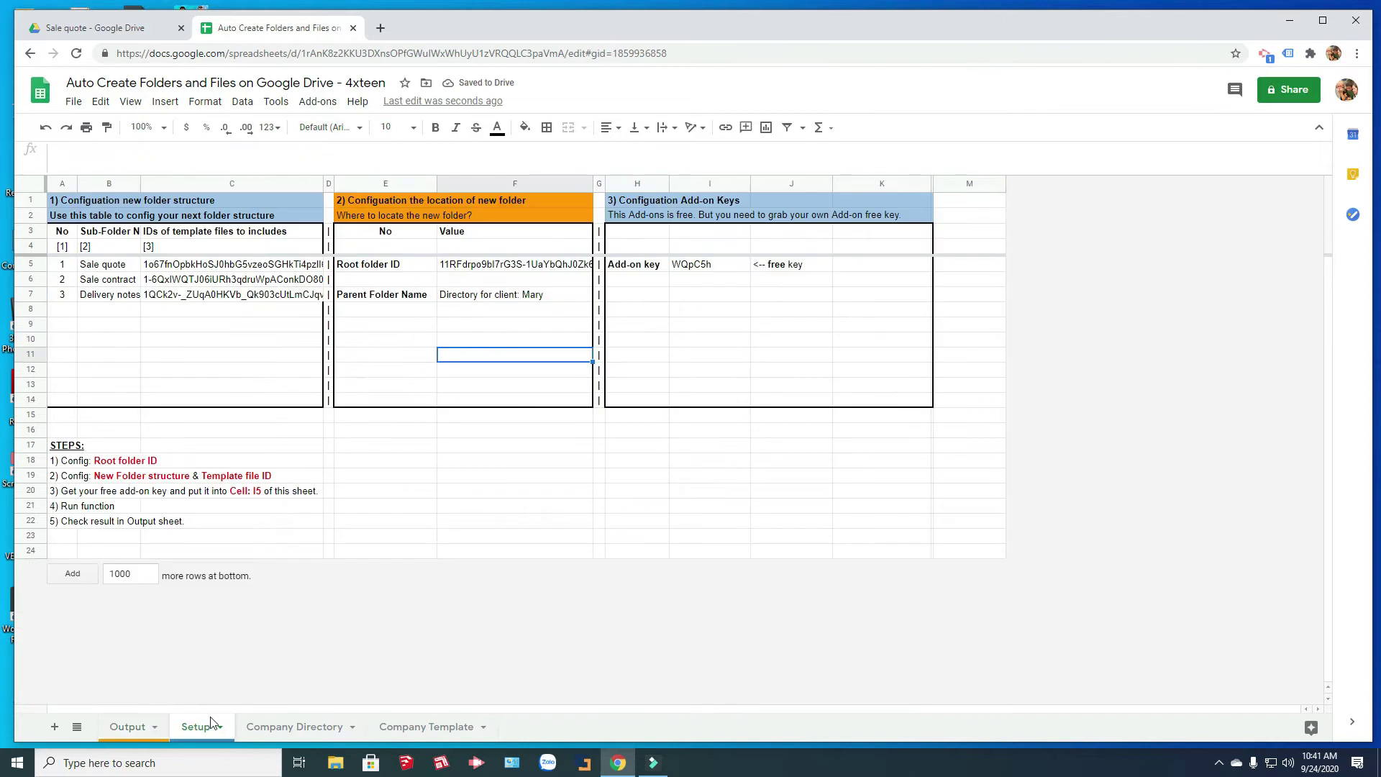
{"action": "left_click", "coordinate": [320, 107]}
{"action": "mouse_move", "coordinate": [458, 210]}
{"action": "left_click", "coordinate": [503, 213]}
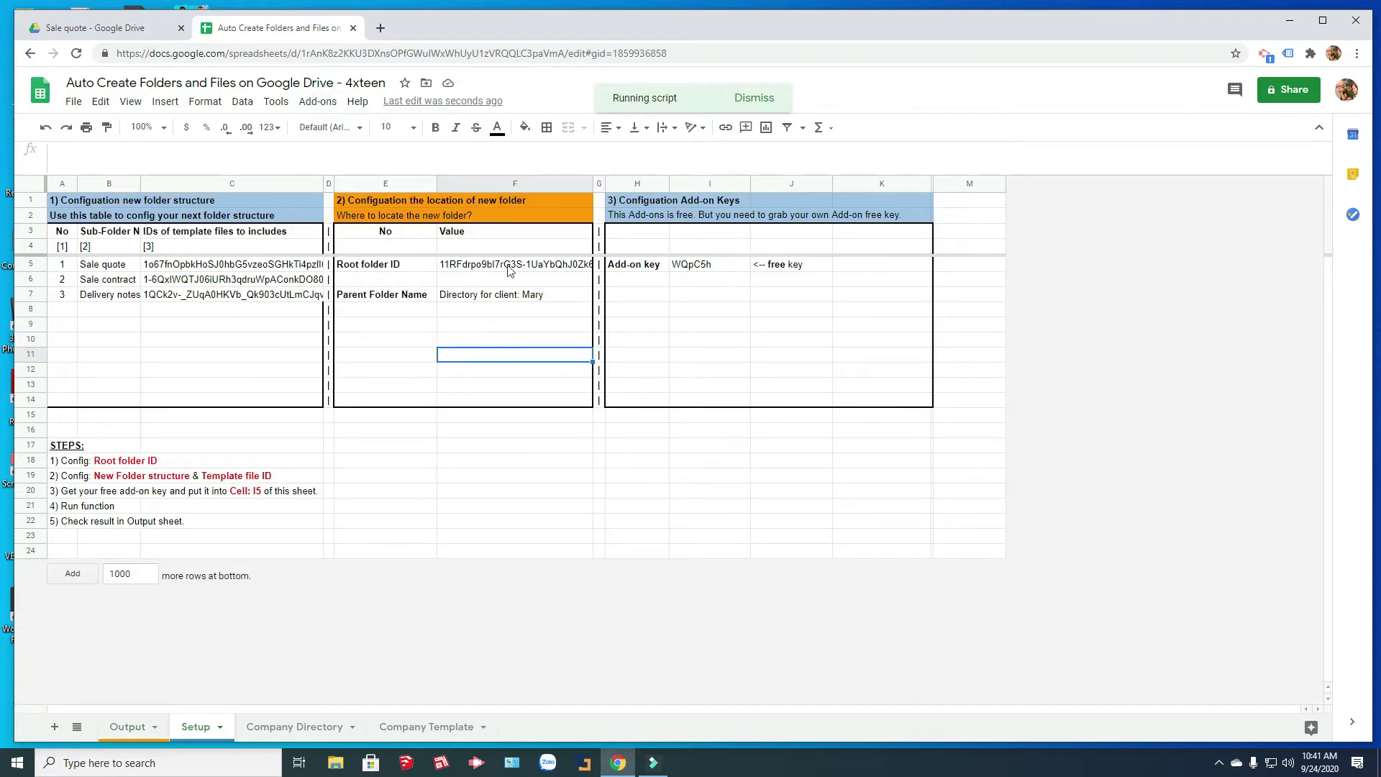
Switch to Google Drive and open the second client's directory in the 1. SALE folder.
{"action": "left_click", "coordinate": [100, 28]}
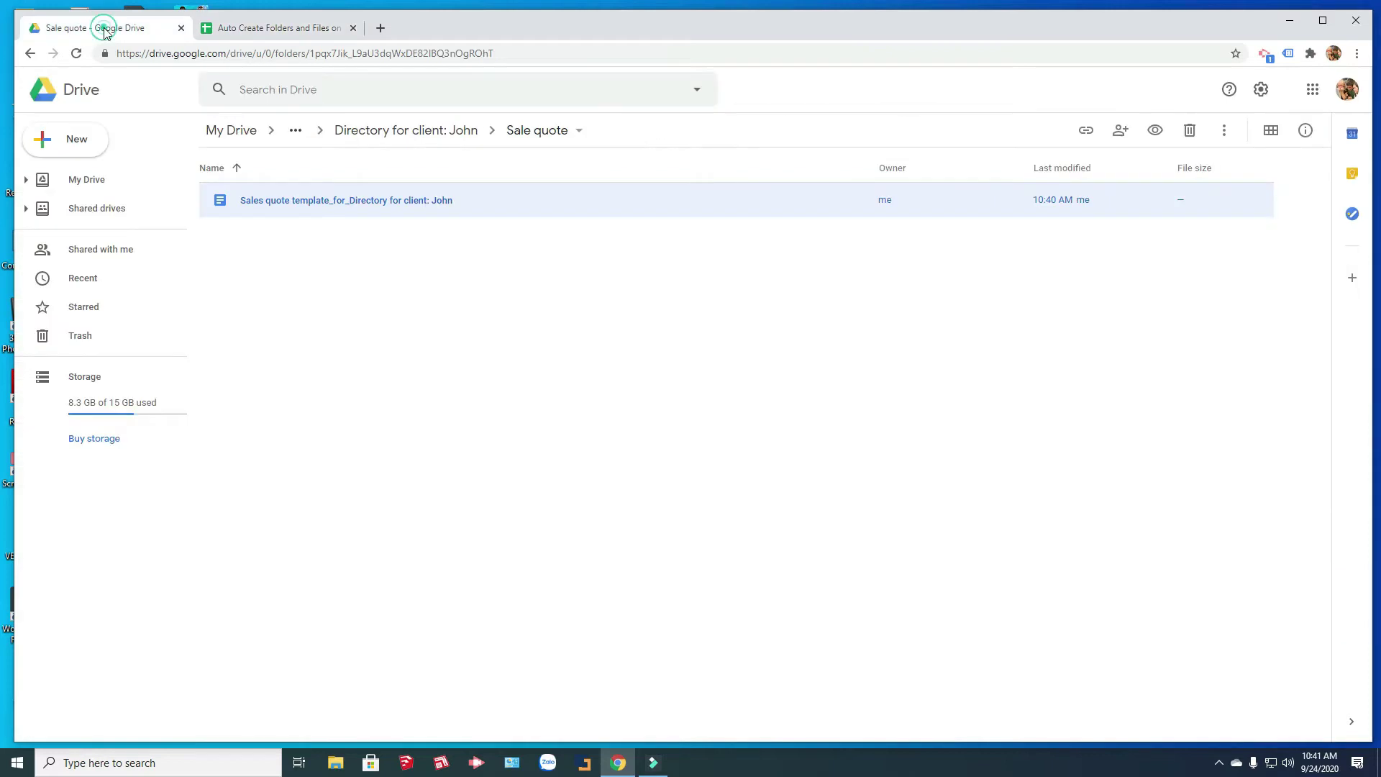
{"action": "left_click", "coordinate": [406, 138]}
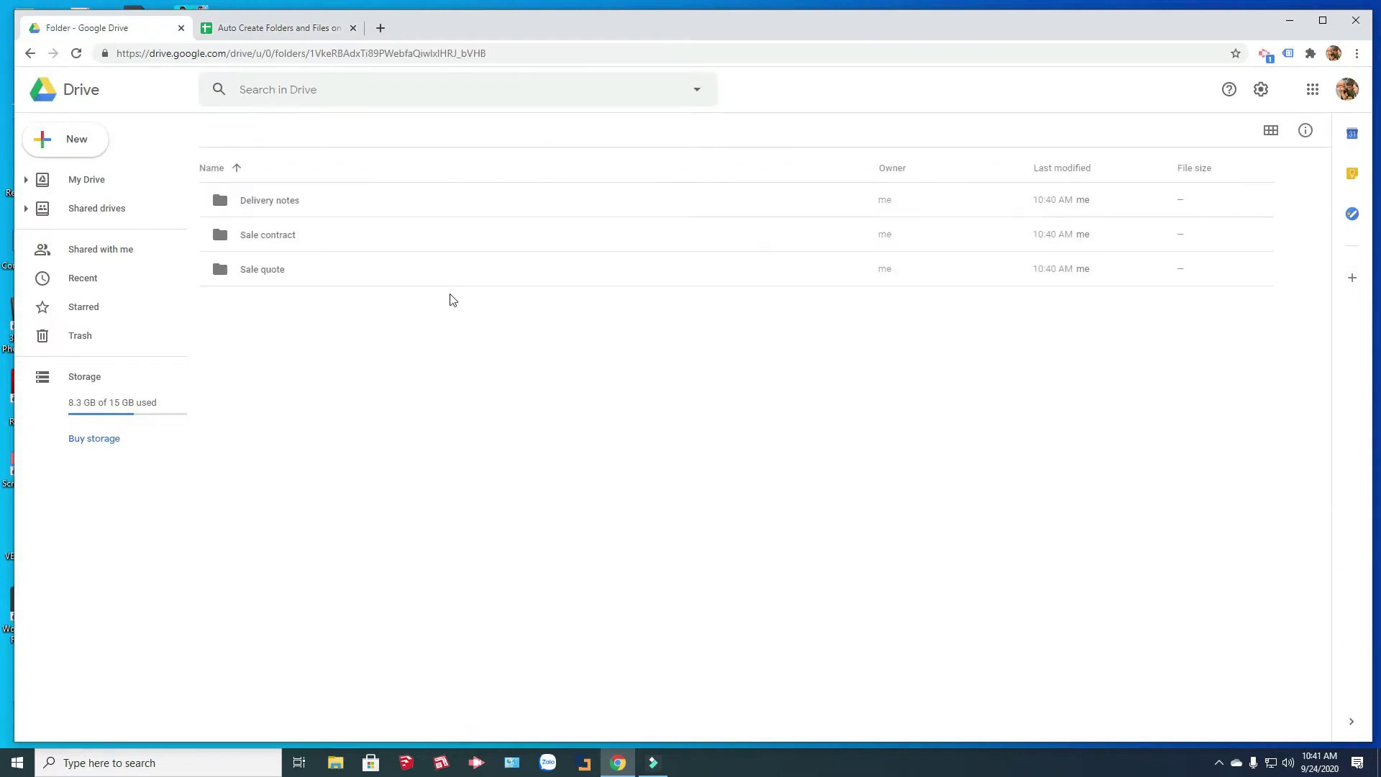
{"action": "left_click", "coordinate": [444, 136]}
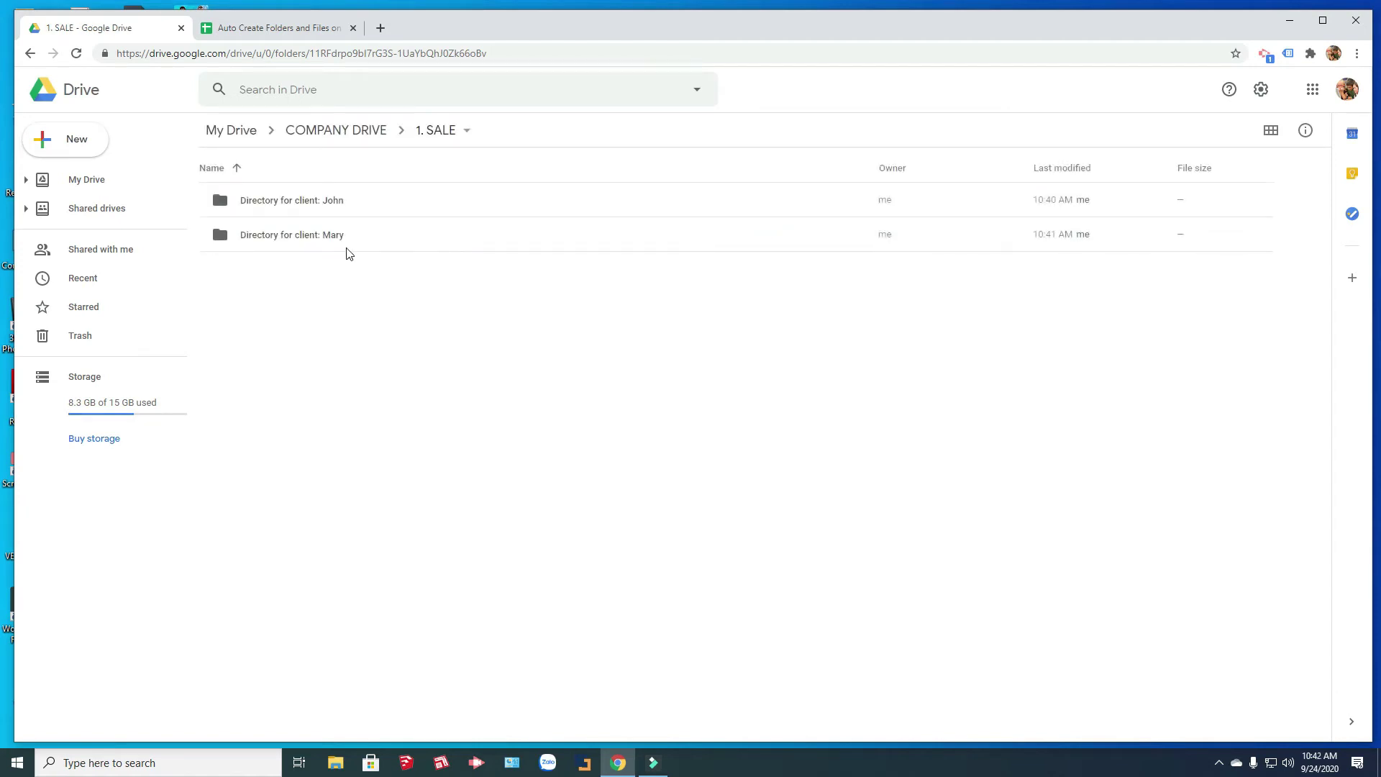
{"action": "double_click", "coordinate": [333, 235]}
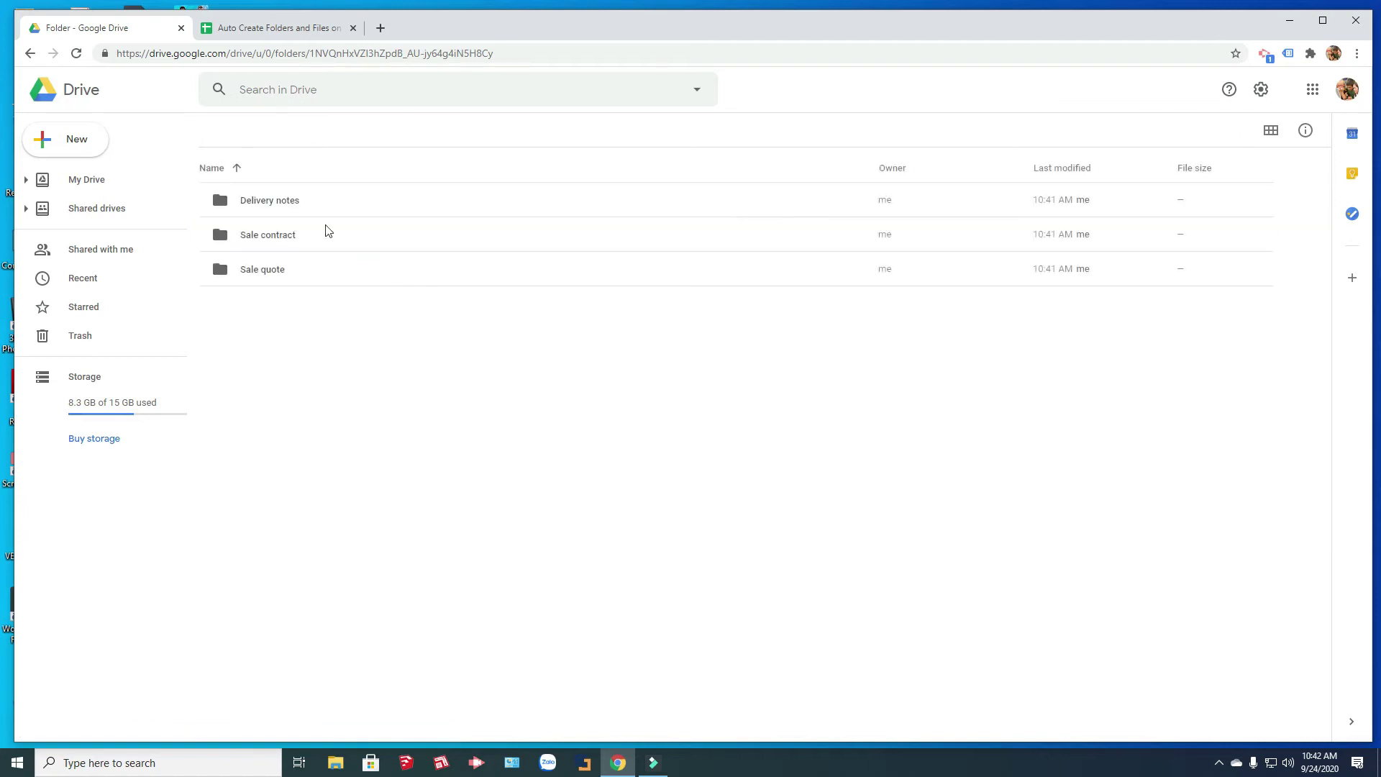
Check the second client's Delivery notes, Sale contract and Sale quote subfolders, and view the contents of Sale contract.
{"action": "left_click", "coordinate": [289, 196]}
{"action": "left_click", "coordinate": [285, 239]}
{"action": "left_click", "coordinate": [273, 272]}
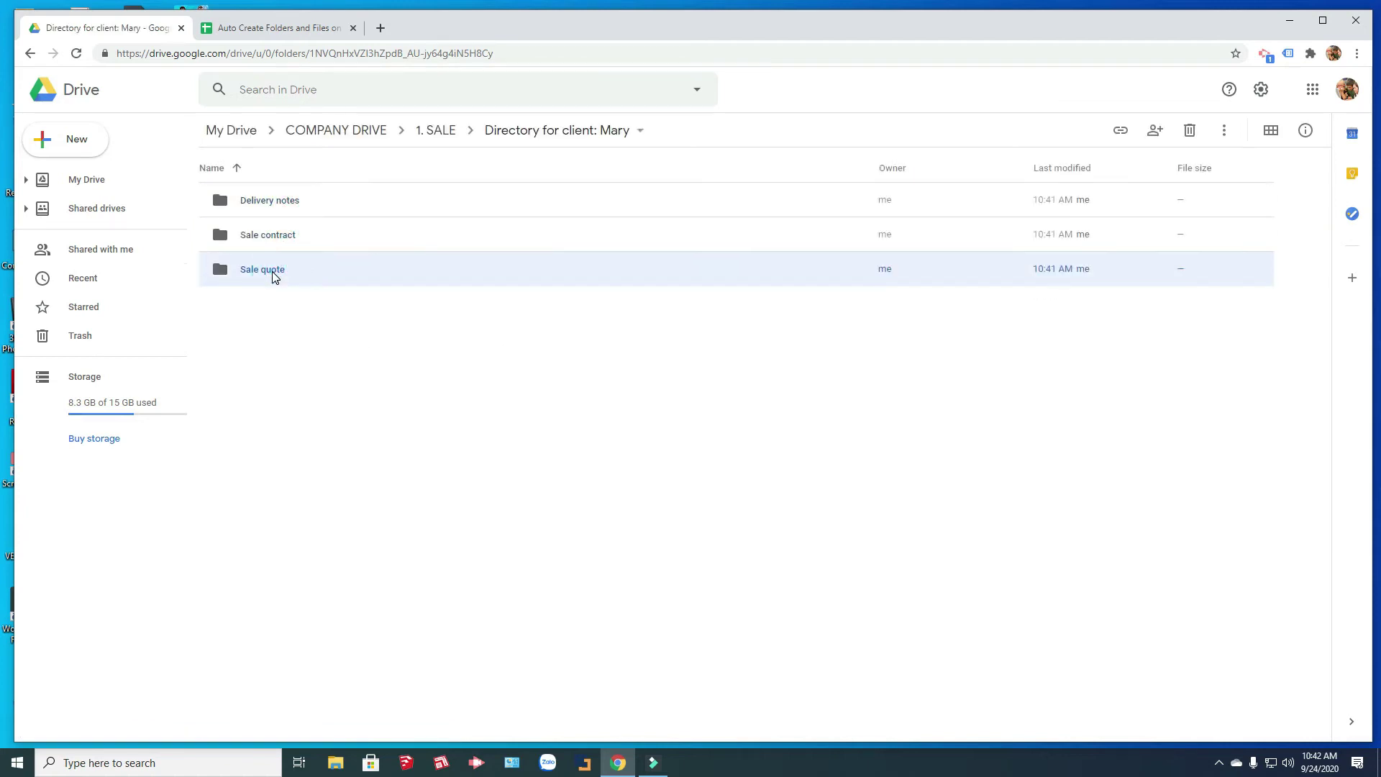
{"action": "left_click", "coordinate": [278, 199]}
{"action": "double_click", "coordinate": [288, 237]}
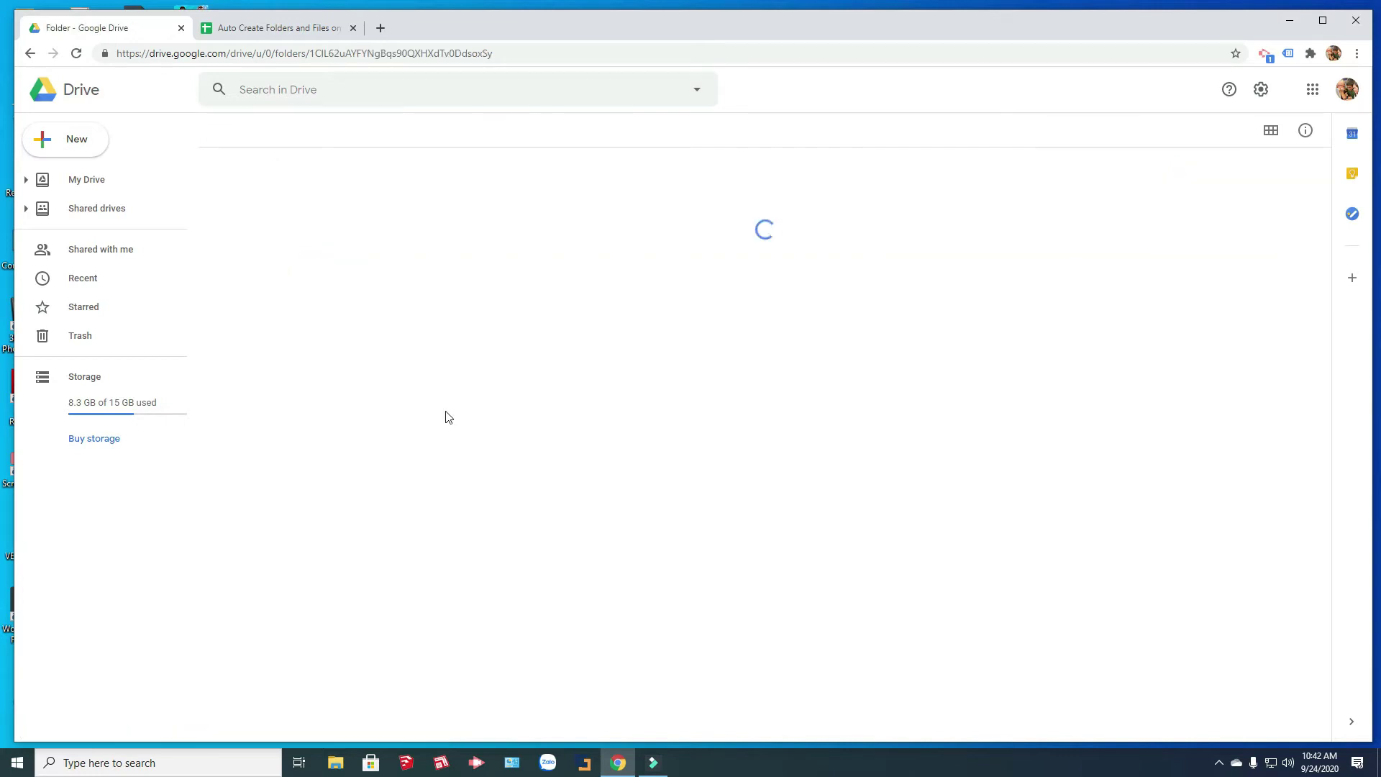
{"action": "left_click", "coordinate": [340, 209]}
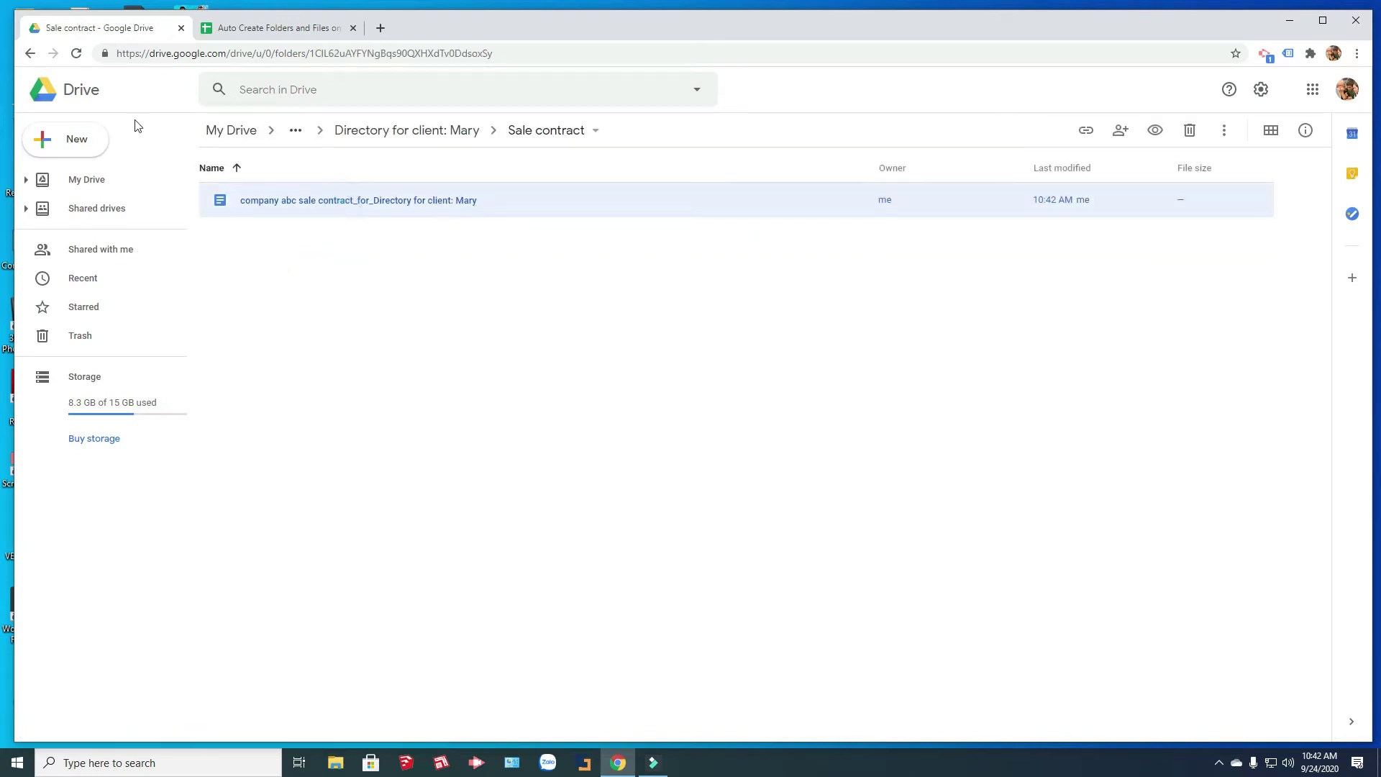
{"action": "left_click", "coordinate": [29, 57]}
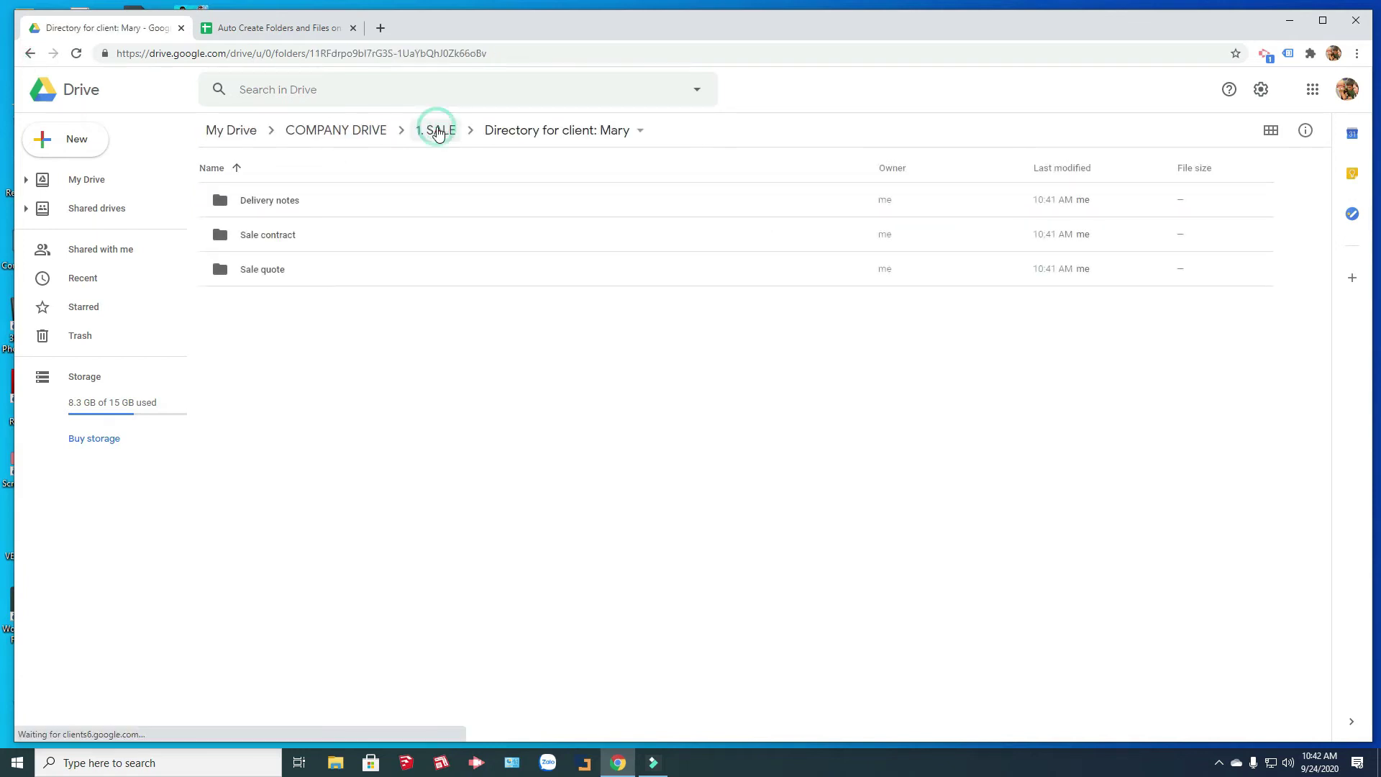
Open the 2. MARKETING folder in COMPANY DRIVE and copy its folder ID from the web address.
{"action": "left_click", "coordinate": [434, 131]}
{"action": "left_click", "coordinate": [343, 133]}
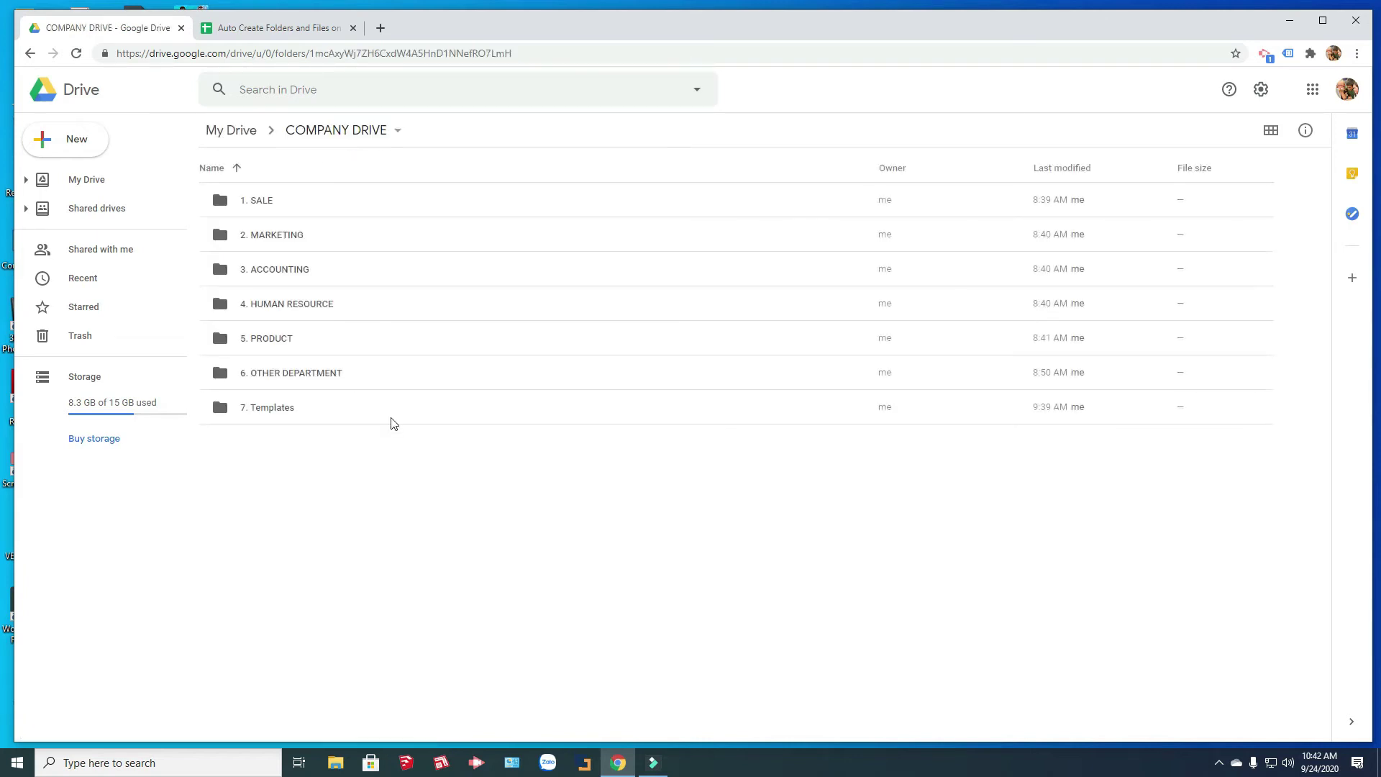
{"action": "double_click", "coordinate": [274, 241]}
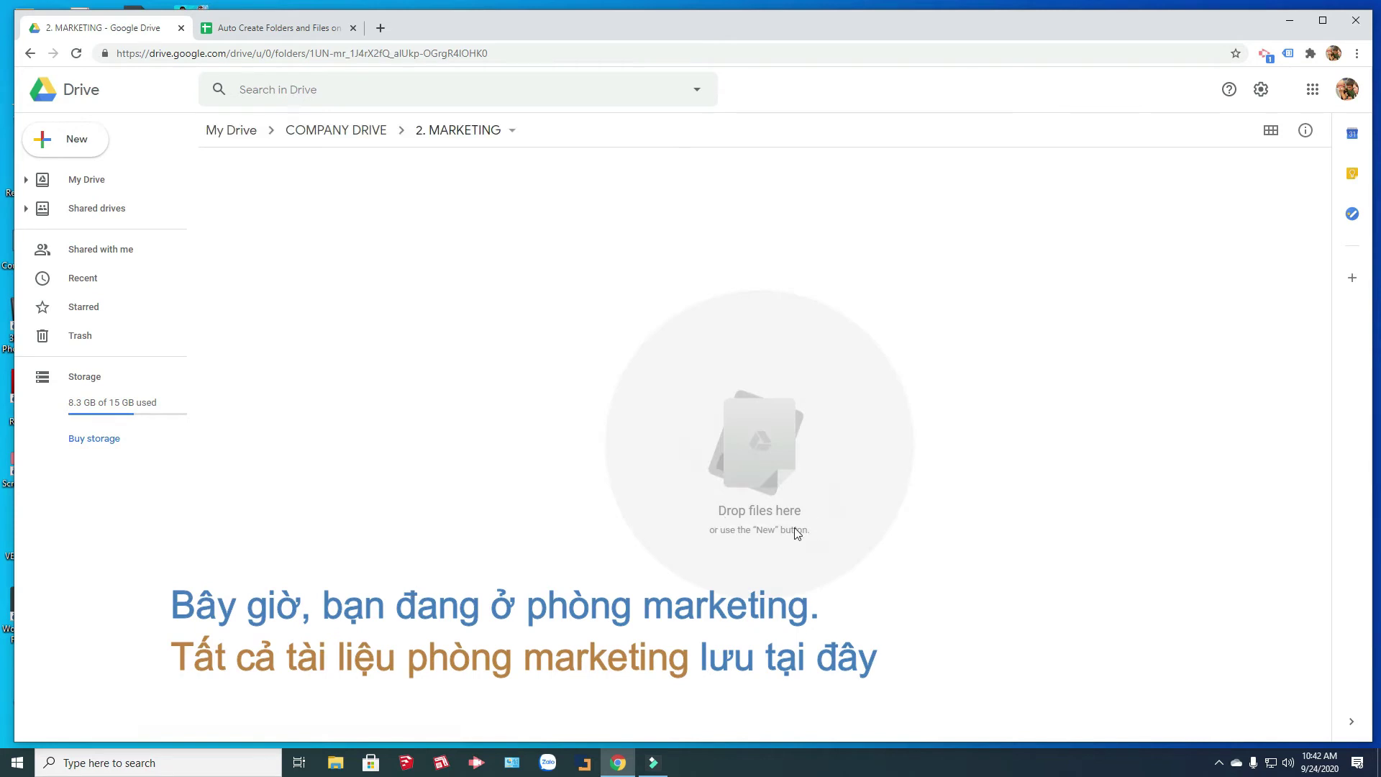
{"action": "left_click", "coordinate": [310, 54]}
{"action": "left_click_drag", "start_coordinate": [310, 53], "coordinate": [488, 53]}
{"action": "right_click", "coordinate": [438, 51]}
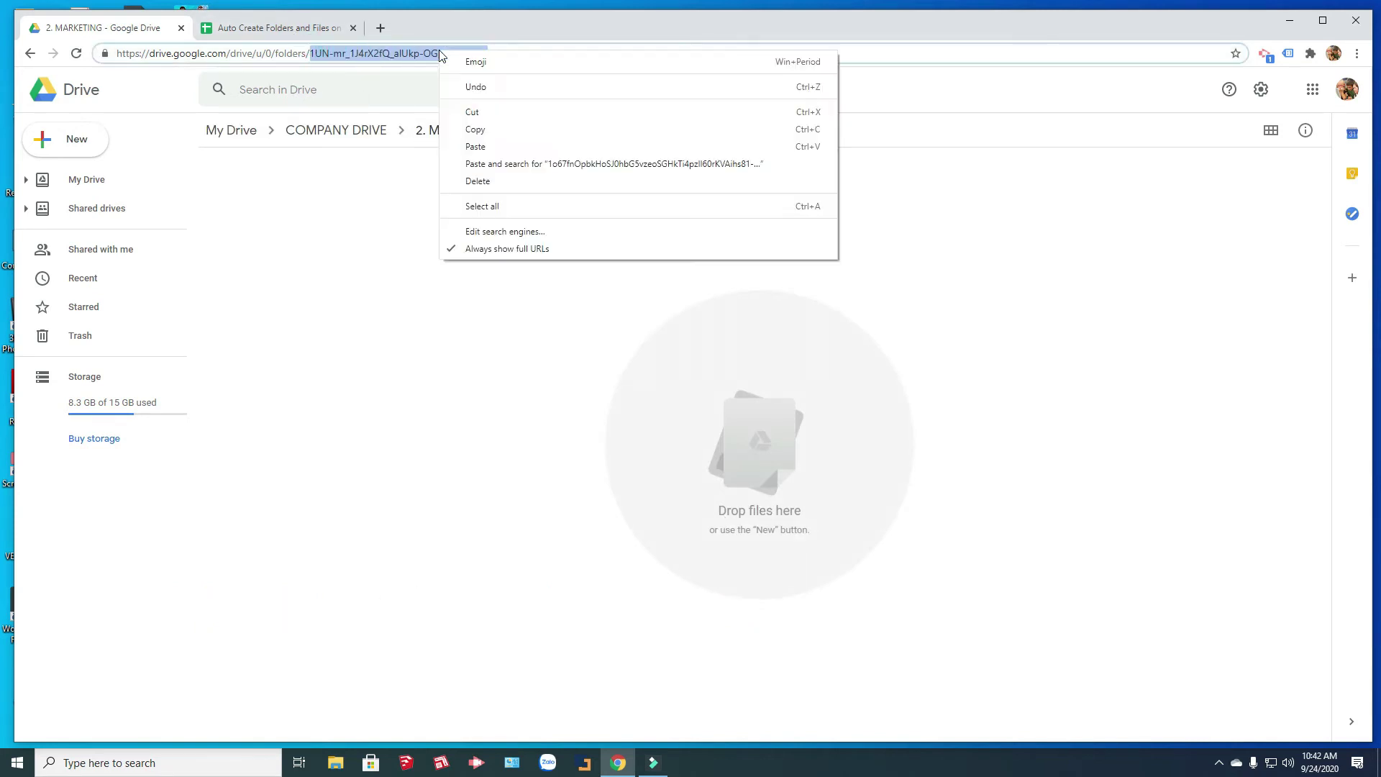
{"action": "left_click", "coordinate": [482, 135]}
Switch to the spreadsheet and replace the Root folder ID value in Setup with the copied Marketing folder ID.
{"action": "left_click", "coordinate": [285, 27]}
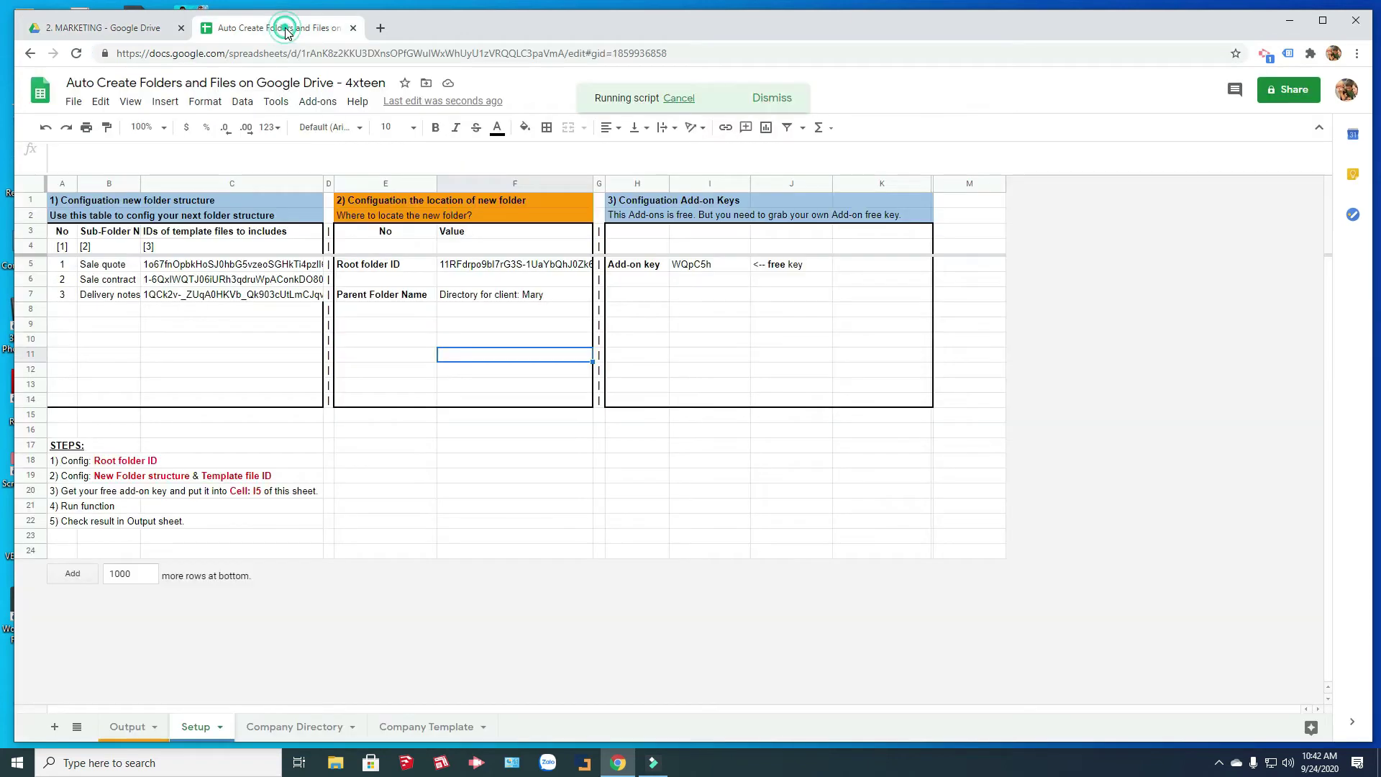
{"action": "left_click", "coordinate": [457, 270]}
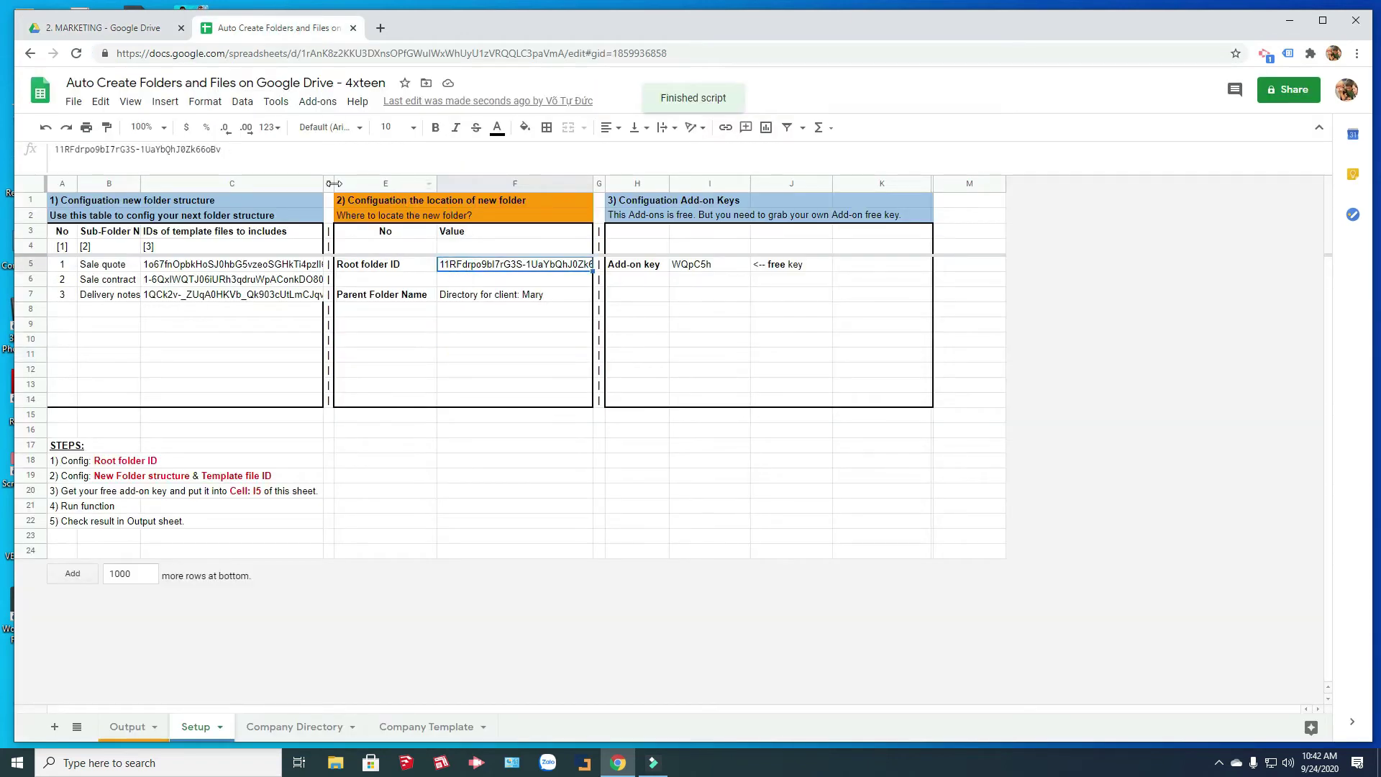
{"action": "left_click", "coordinate": [282, 156]}
{"action": "key", "text": "ctrl+a"}
{"action": "key", "text": "ctrl+v"}
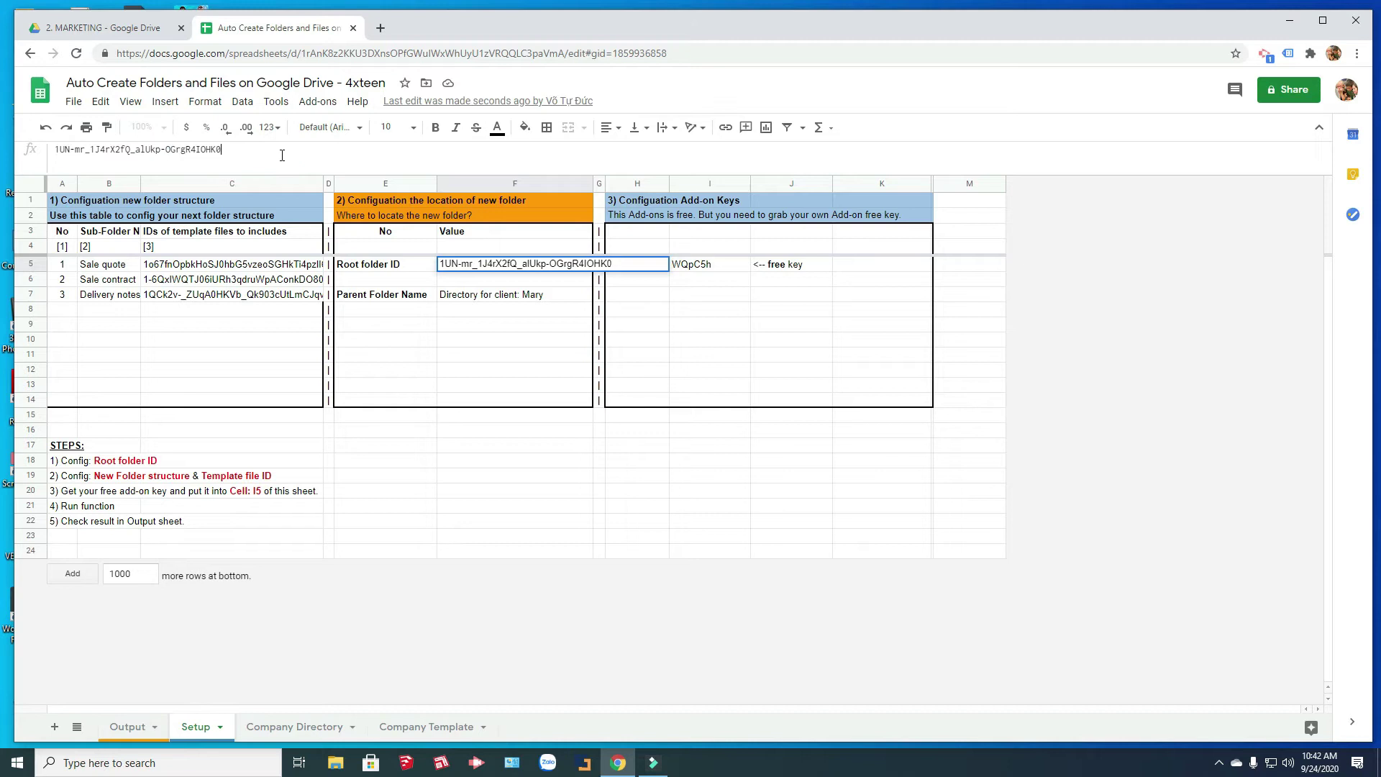
{"action": "key", "text": "Return"}
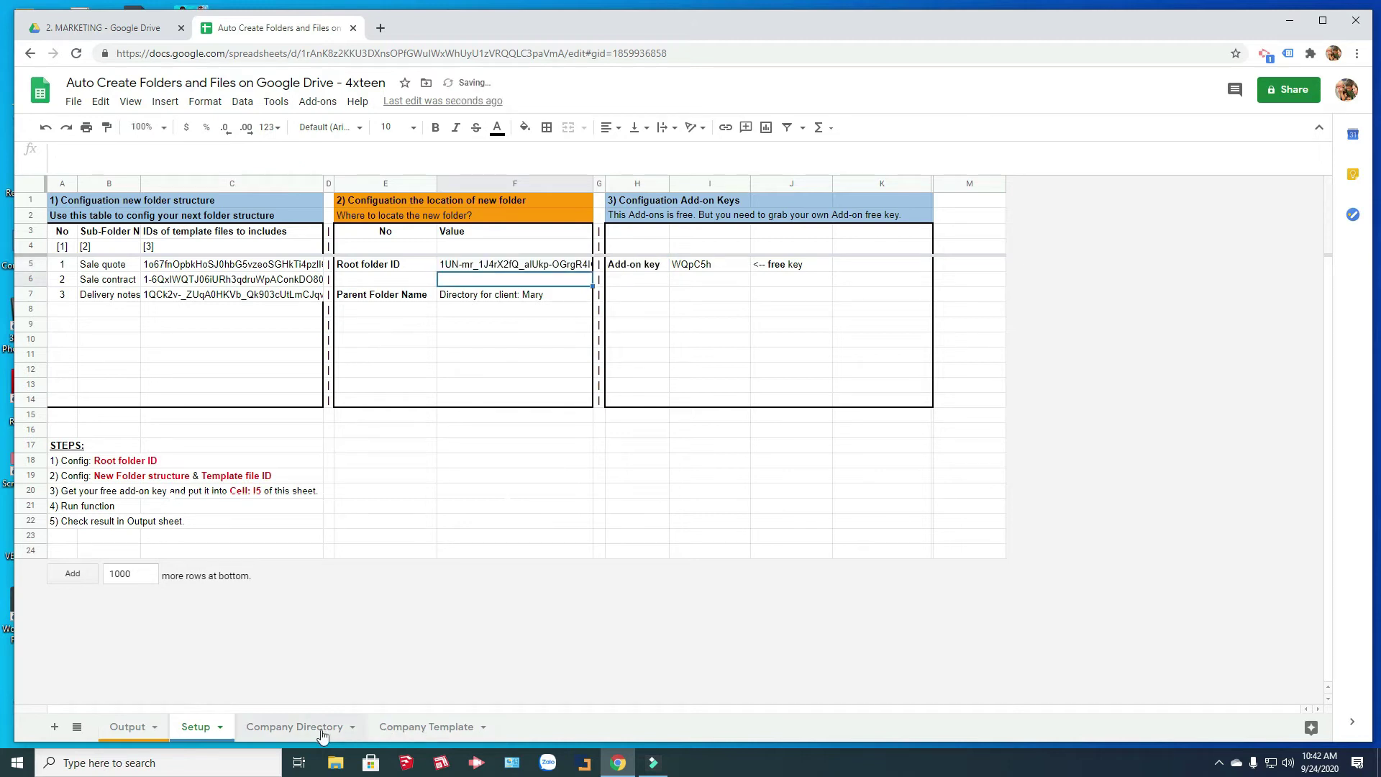
Check the Company Directory sheet and set the department selector in Company Template to Marketing.
{"action": "left_click", "coordinate": [315, 727]}
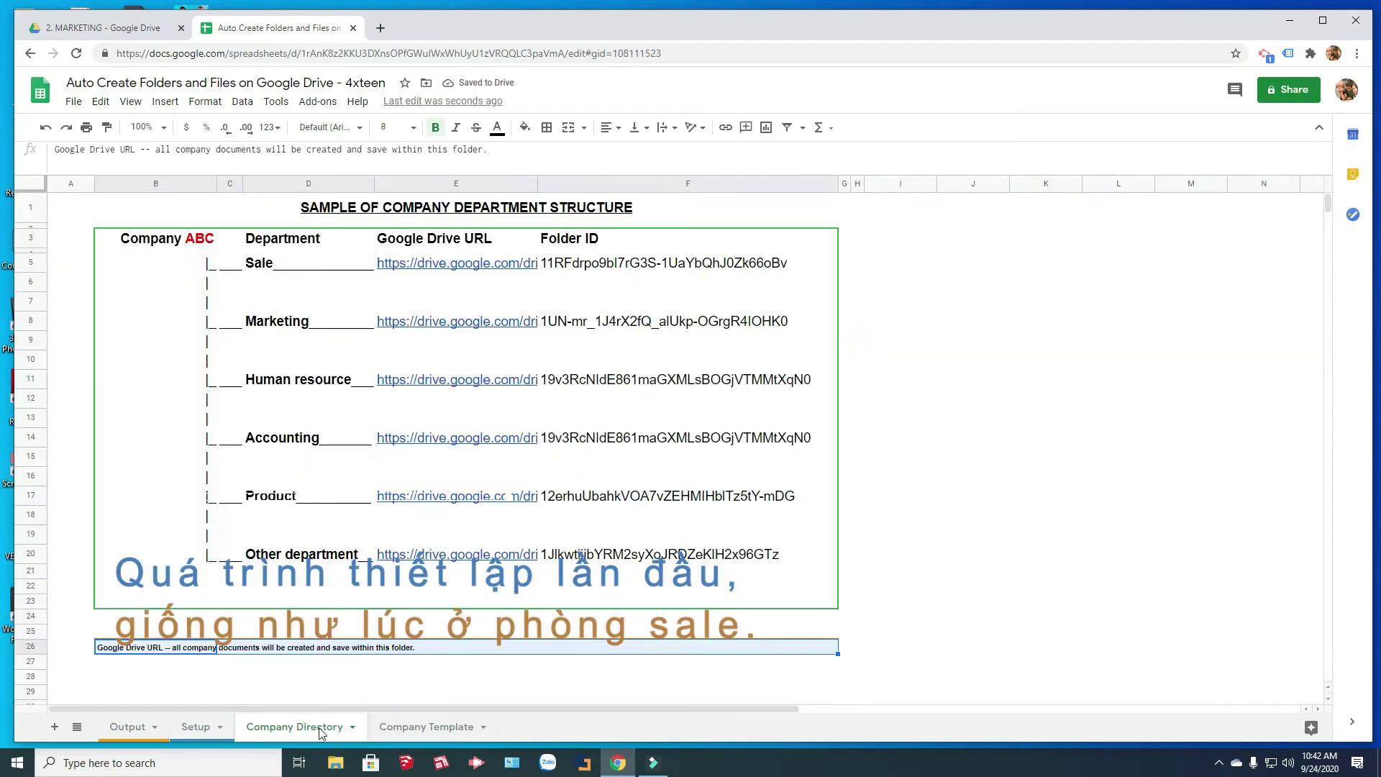
{"action": "left_click", "coordinate": [400, 728]}
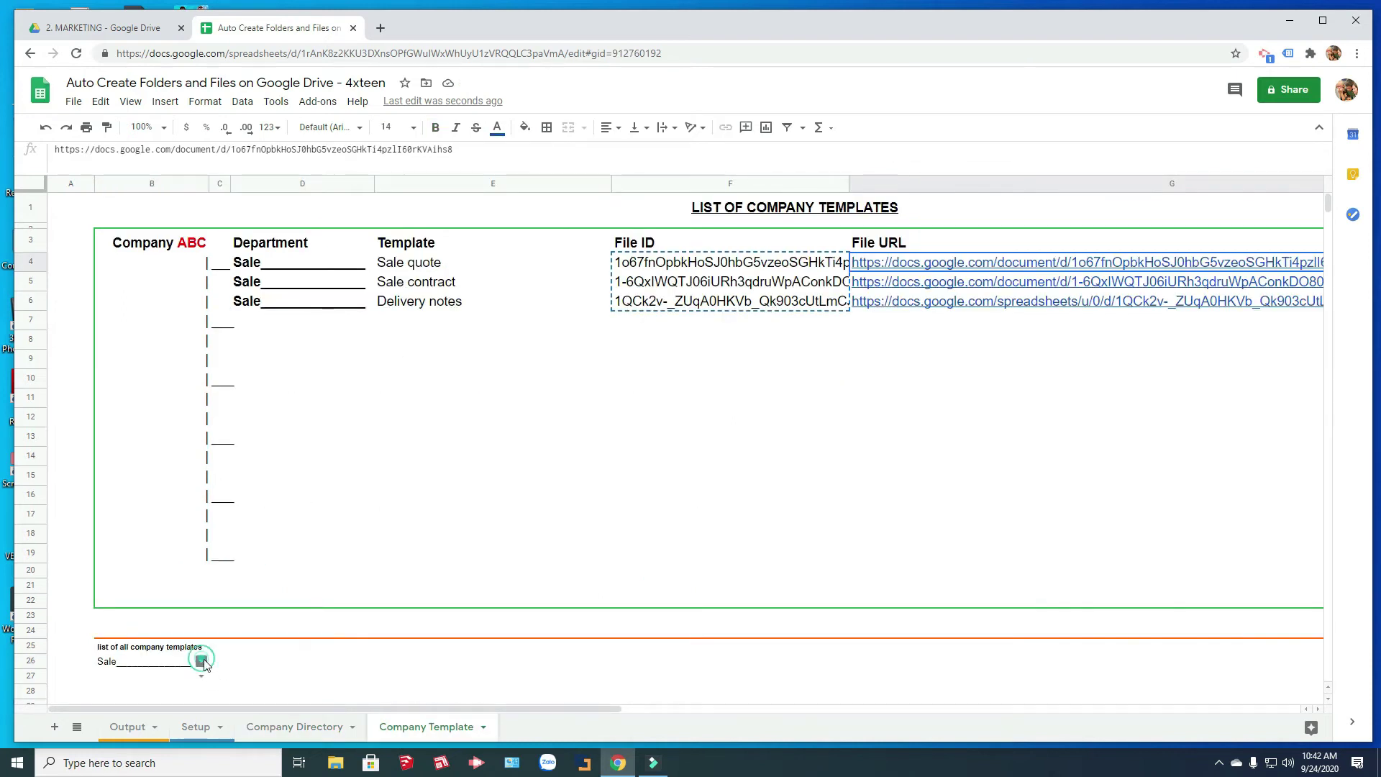
{"action": "left_click", "coordinate": [201, 661]}
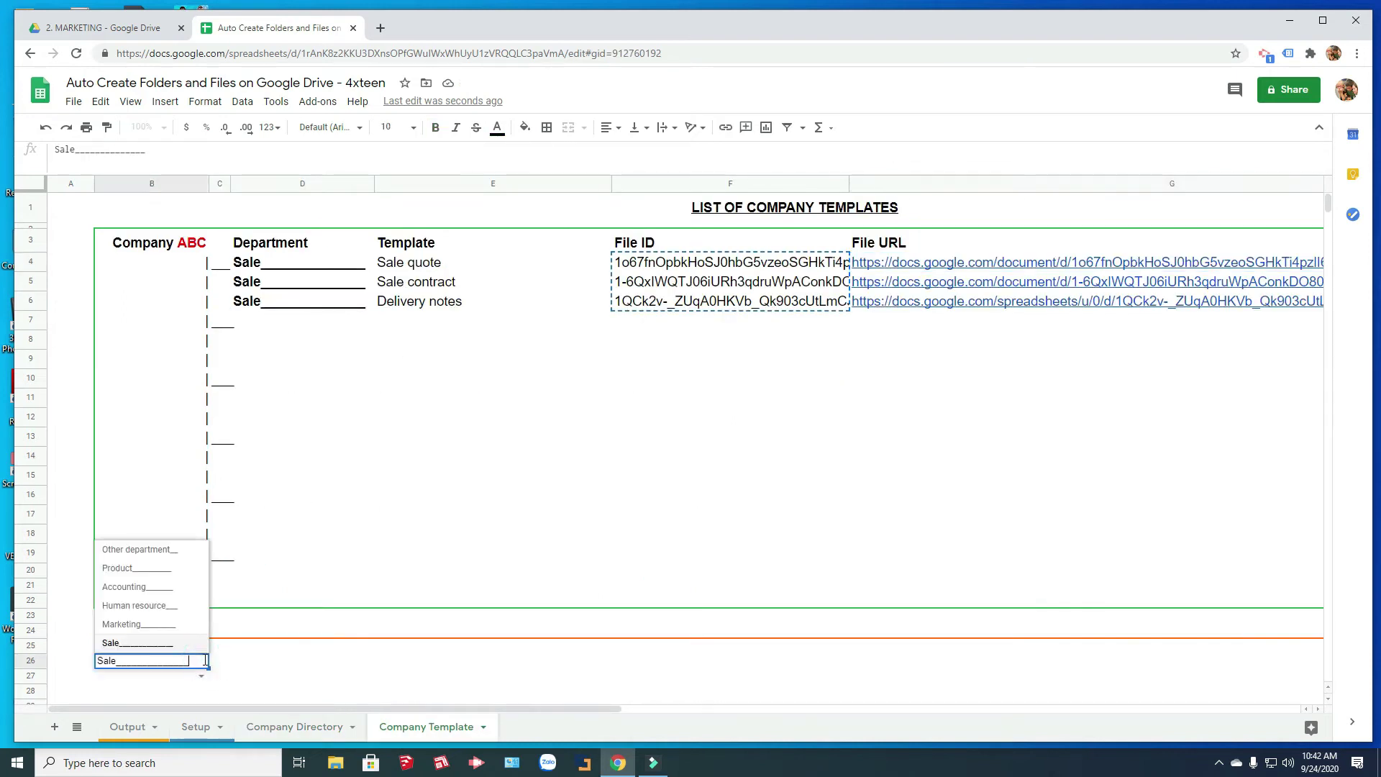
{"action": "left_click", "coordinate": [155, 625]}
{"action": "left_click", "coordinate": [466, 486]}
Copy the Meeting notes, Content planning and Social Media Audit template names into the Setup sub-folder name column, starting at B5.
{"action": "left_click_drag", "start_coordinate": [424, 264], "coordinate": [446, 302]}
{"action": "left_click", "coordinate": [197, 728]}
{"action": "left_click", "coordinate": [102, 266]}
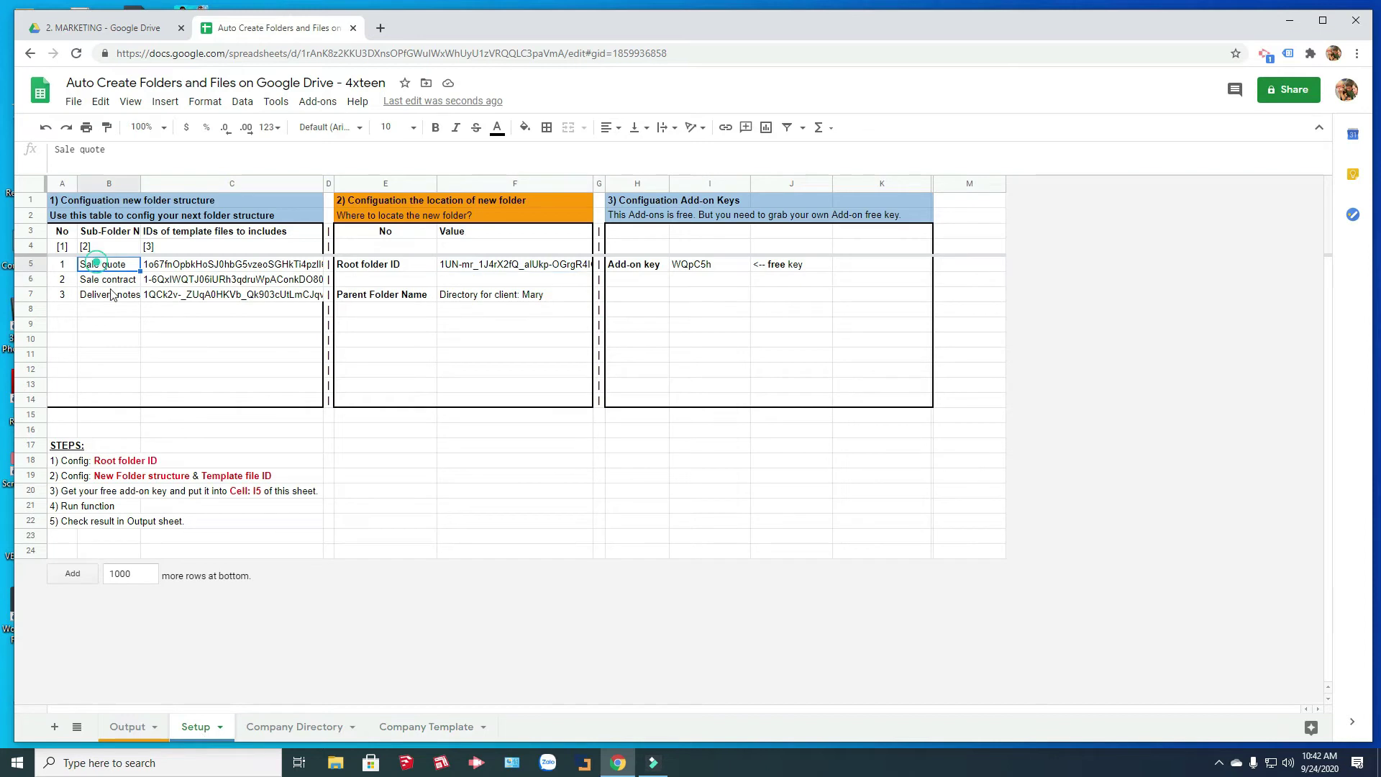
{"action": "key", "text": "ctrl+v"}
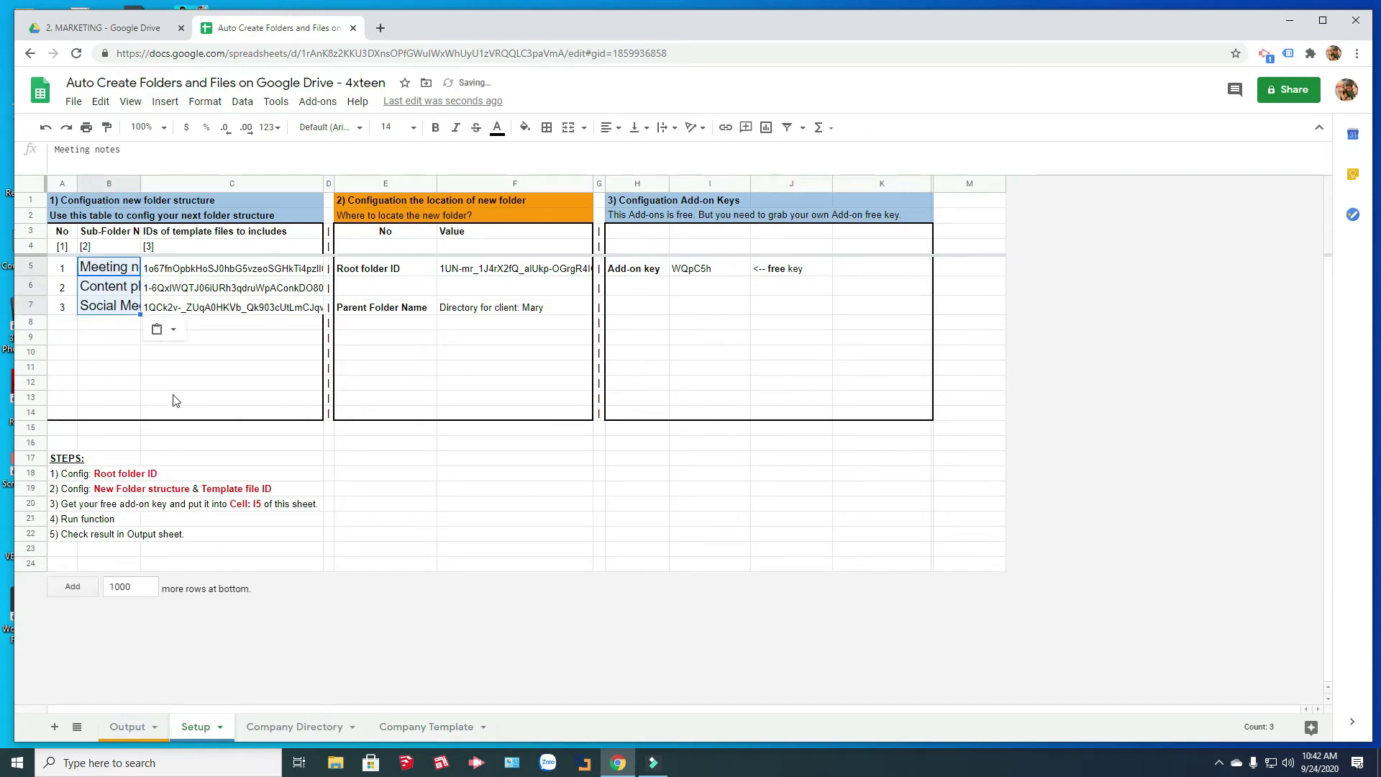
Copy the three Marketing file IDs from Company Template into the template file IDs column in Setup, starting at C5.
{"action": "left_click", "coordinate": [425, 726]}
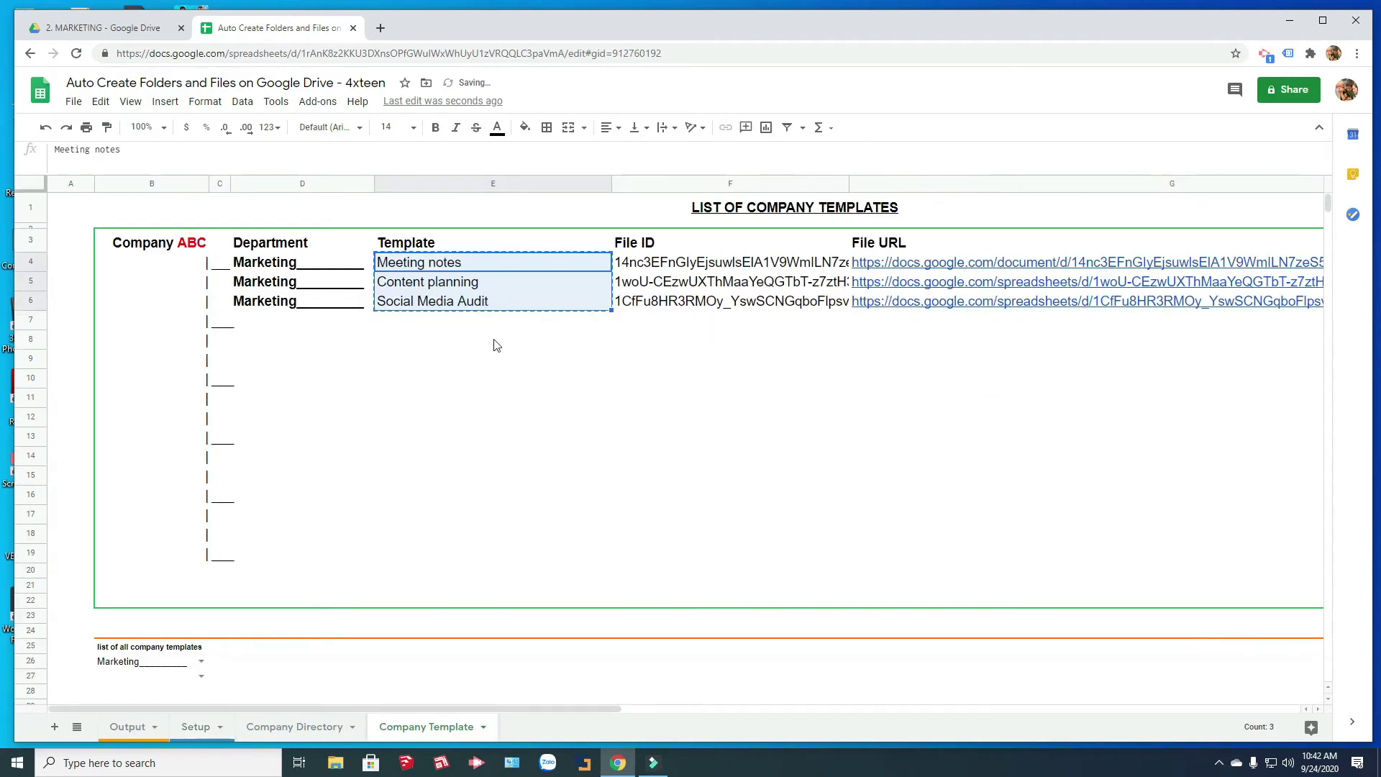
{"action": "left_click_drag", "start_coordinate": [634, 271], "coordinate": [637, 300]}
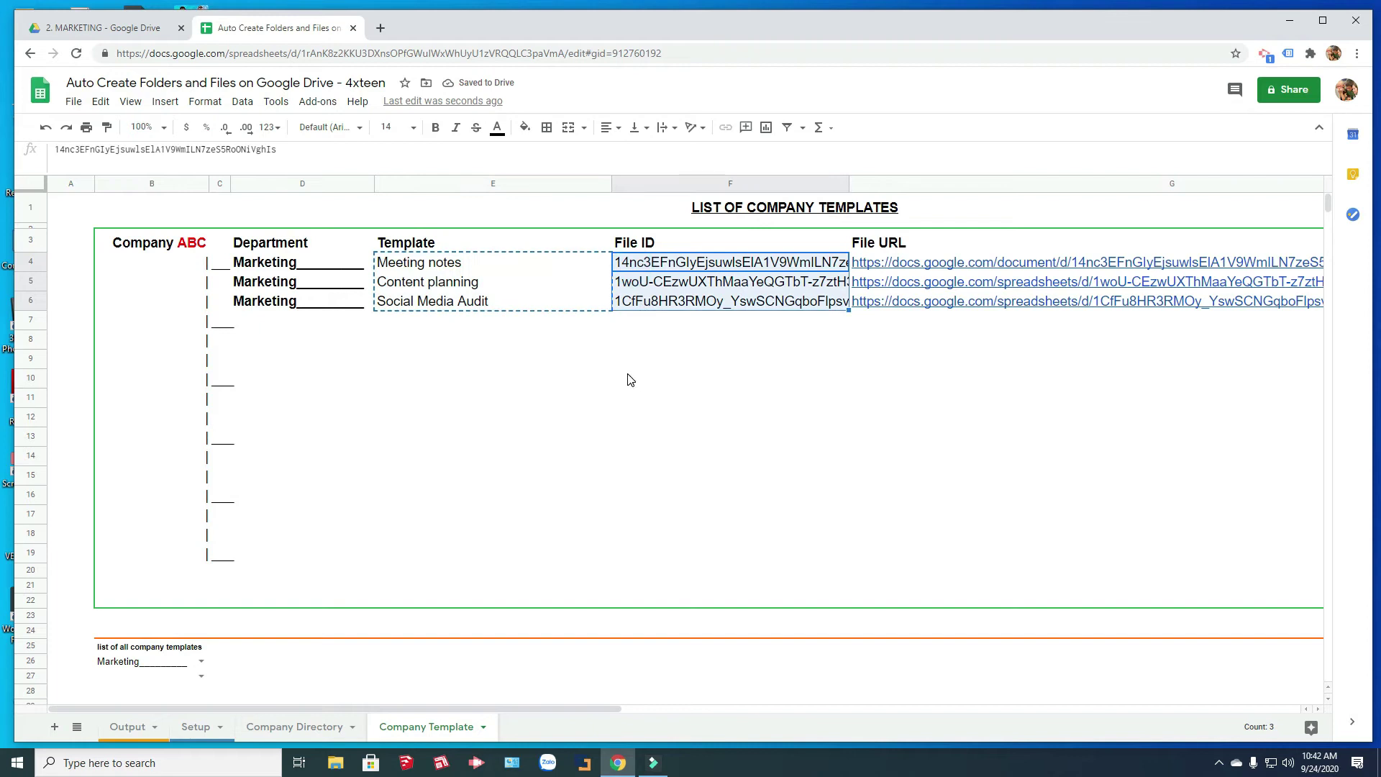
{"action": "left_click", "coordinate": [195, 727]}
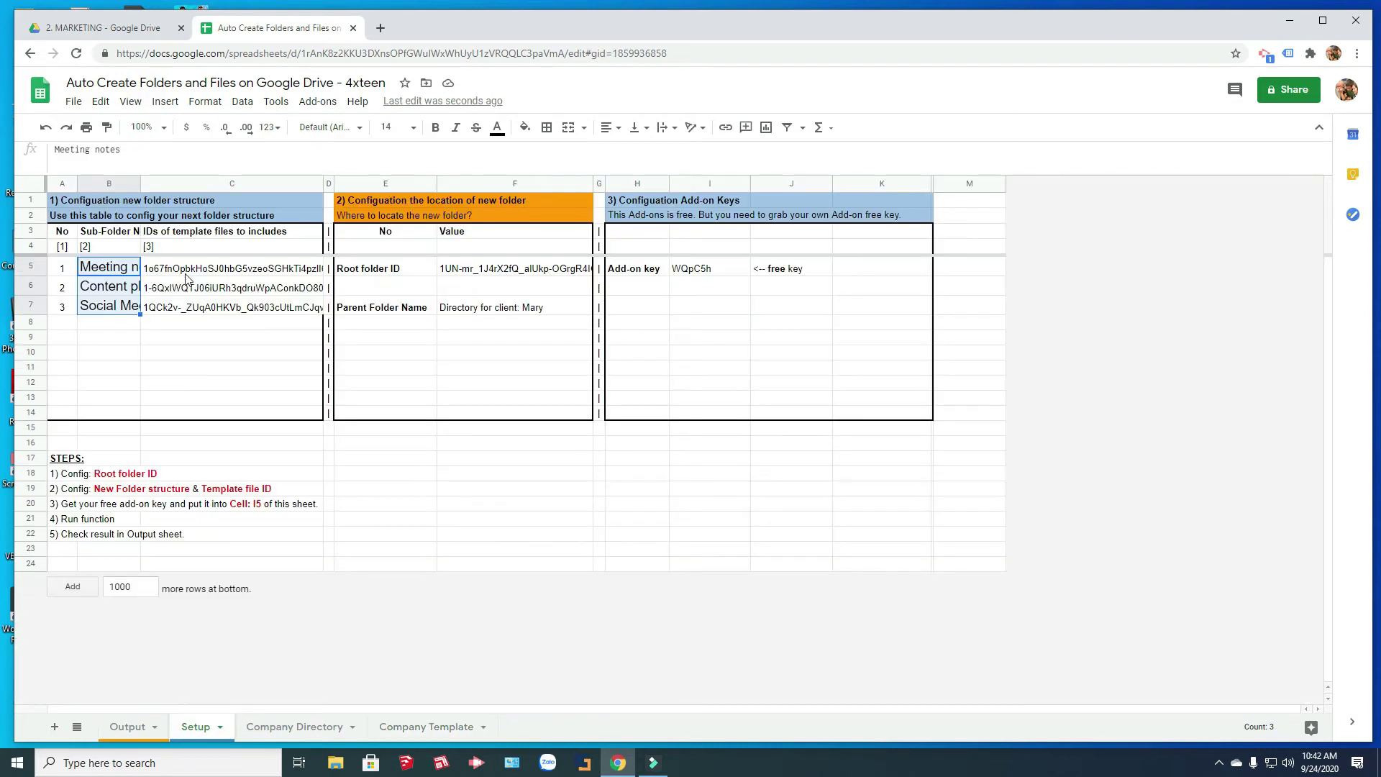
{"action": "left_click", "coordinate": [184, 274]}
{"action": "key", "text": "ctrl+v"}
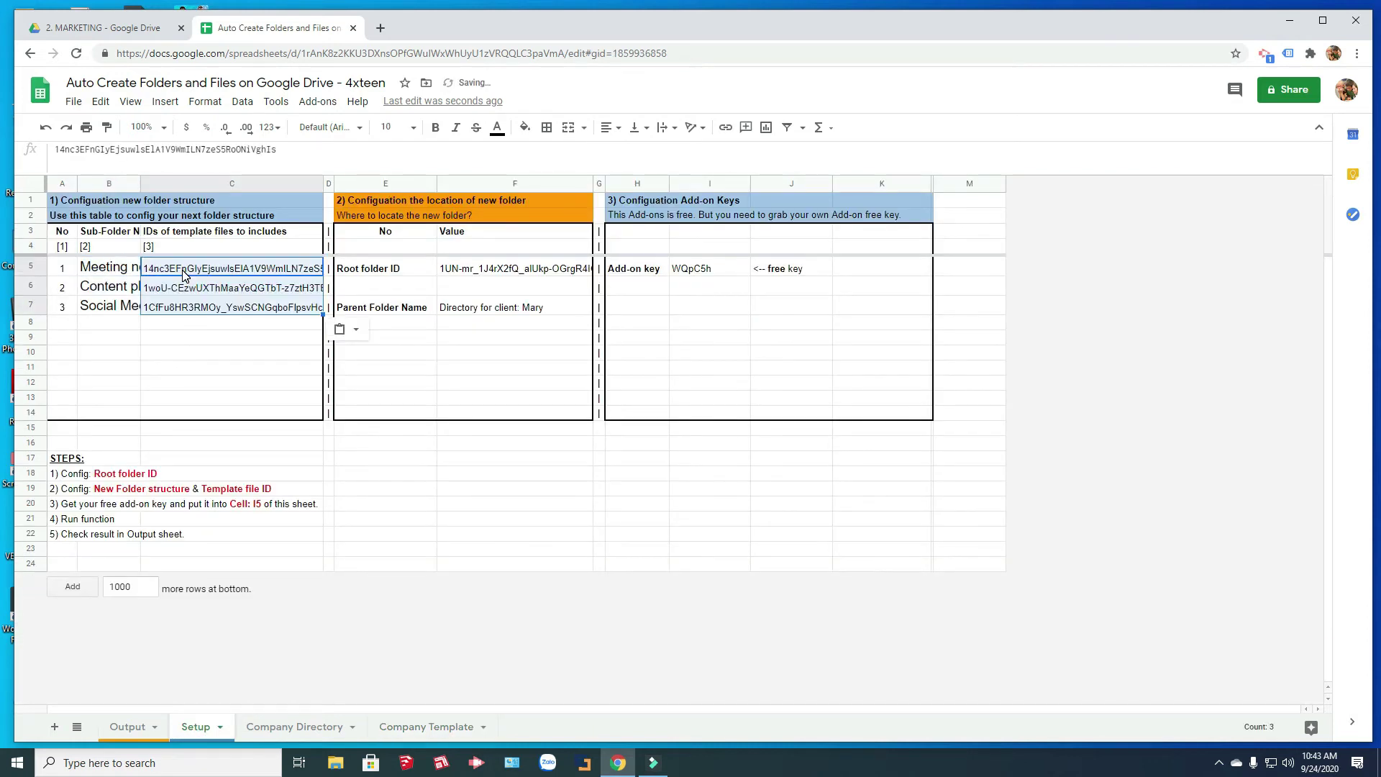
Apply the file ID cells' formatting to the three sub-folder names in B5:B7 with Paint format.
{"action": "left_click", "coordinate": [181, 308]}
{"action": "left_click", "coordinate": [106, 126]}
{"action": "left_click_drag", "start_coordinate": [106, 266], "coordinate": [108, 305]}
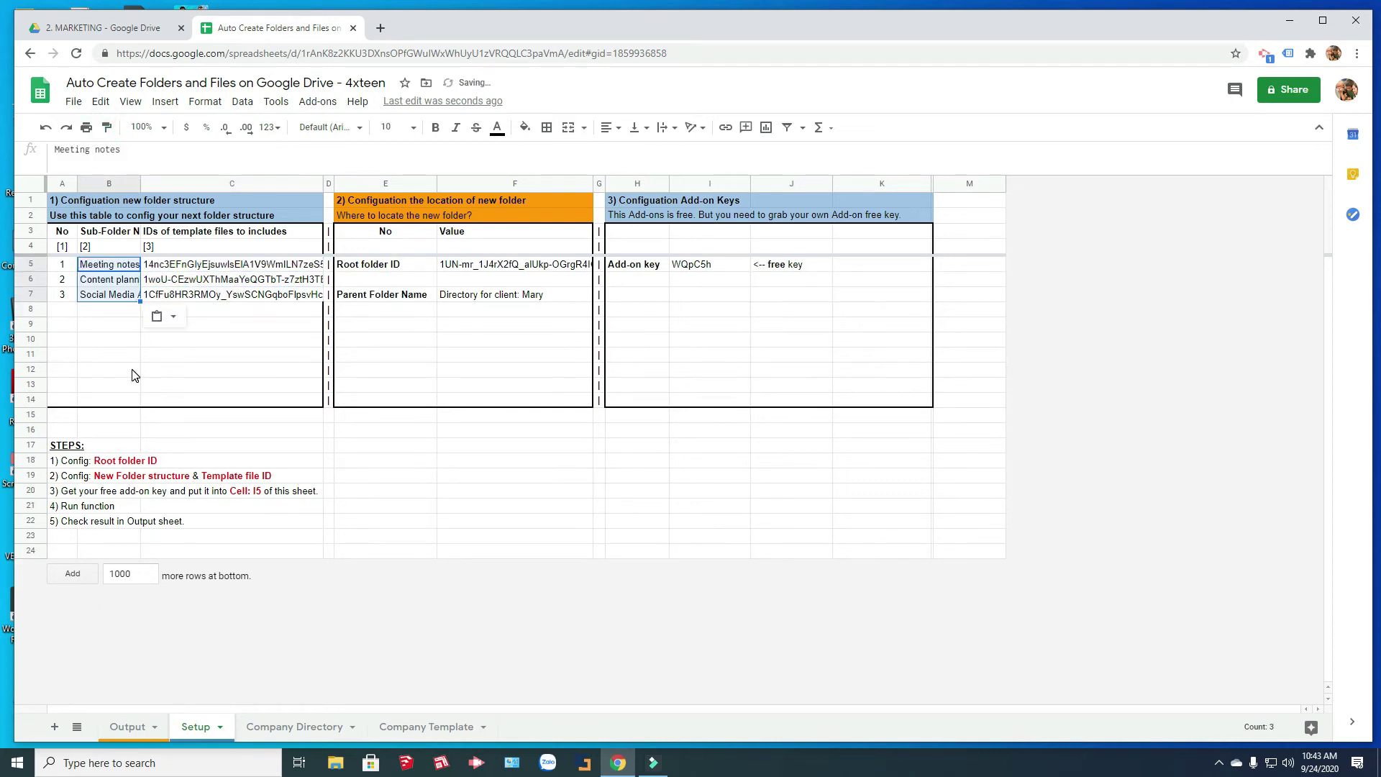
Add sub-folder row 4 named "Other folder" and row 5 named "Name by yourself" to the folder structure table.
{"action": "left_click", "coordinate": [52, 314]}
{"action": "type", "text": "4"}
{"action": "key", "text": "Tab"}
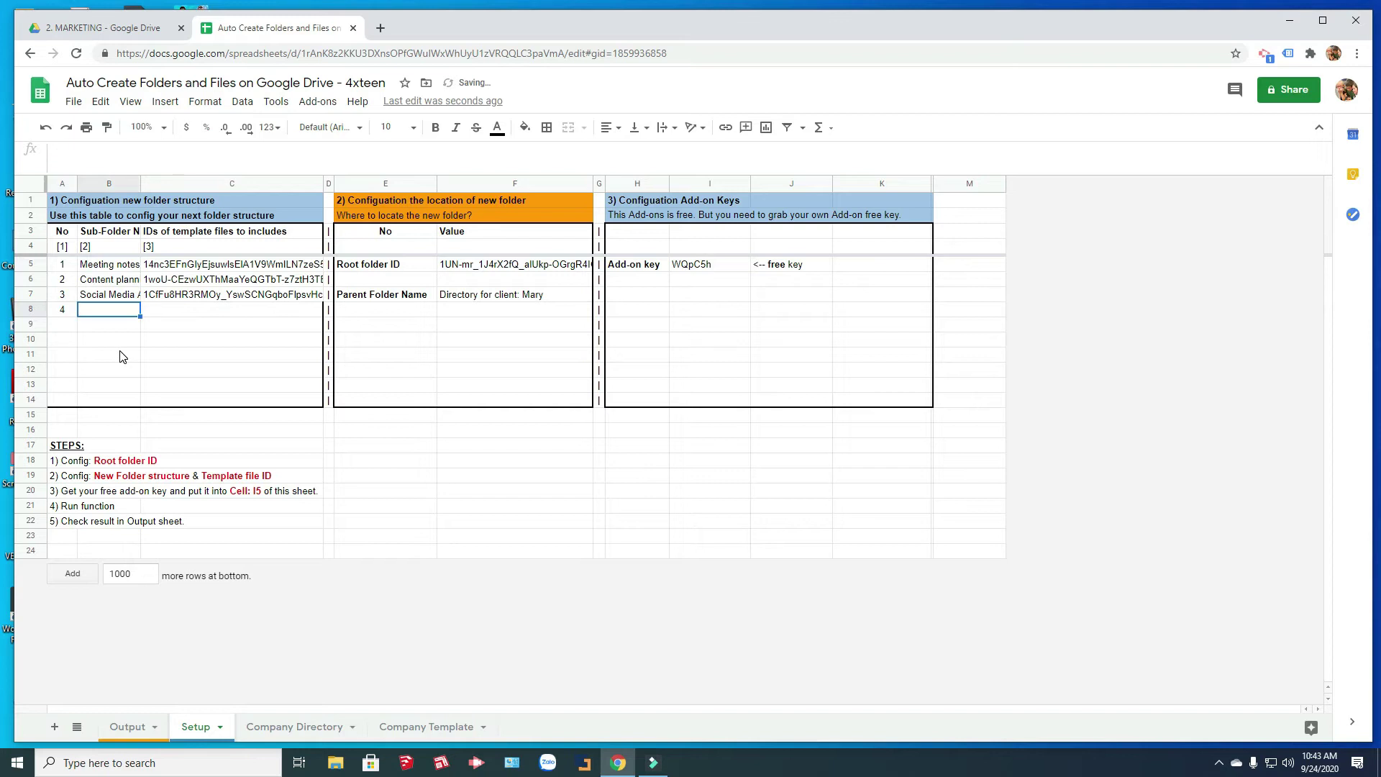
{"action": "type", "text": "Other folder"}
{"action": "key", "text": "Return"}
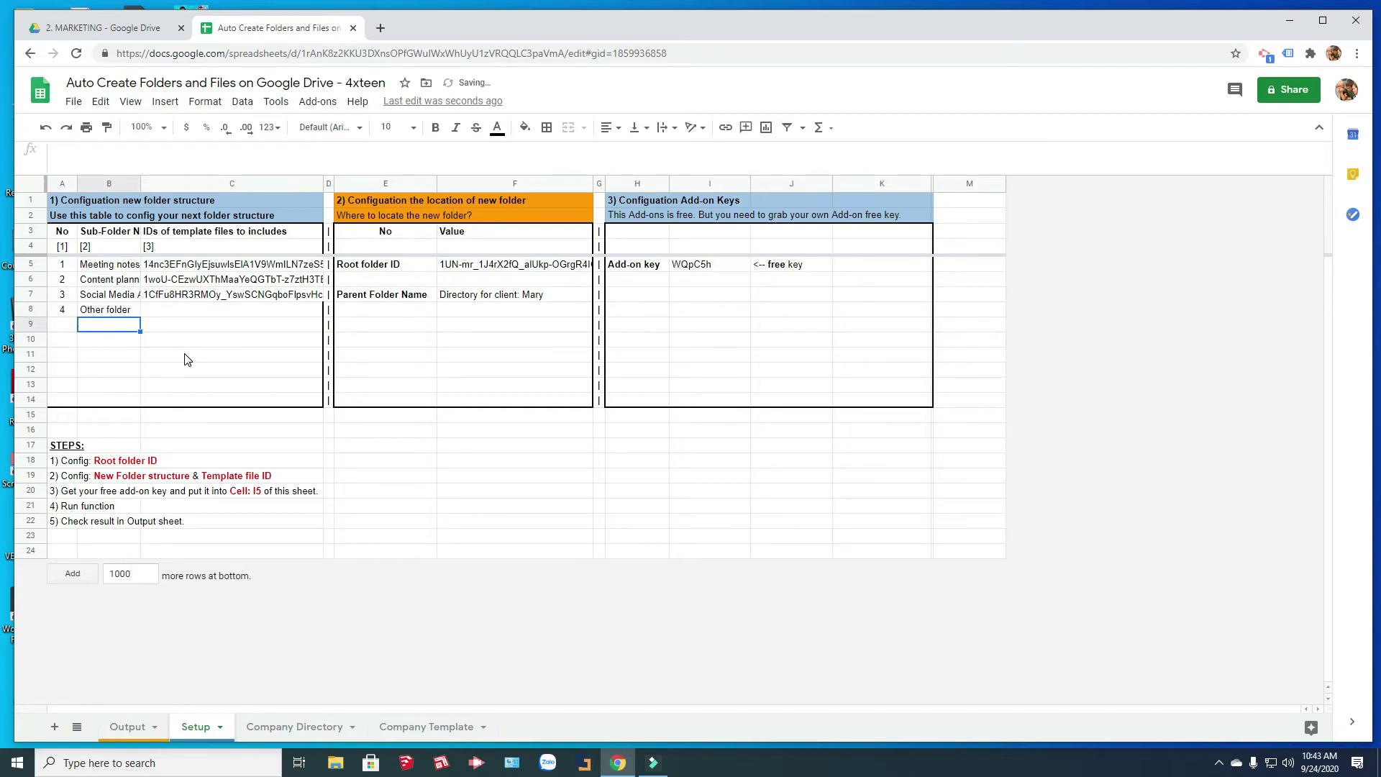
{"action": "key", "text": "Left"}
{"action": "key", "text": "Tab"}
{"action": "type", "text": "Name by yours"}
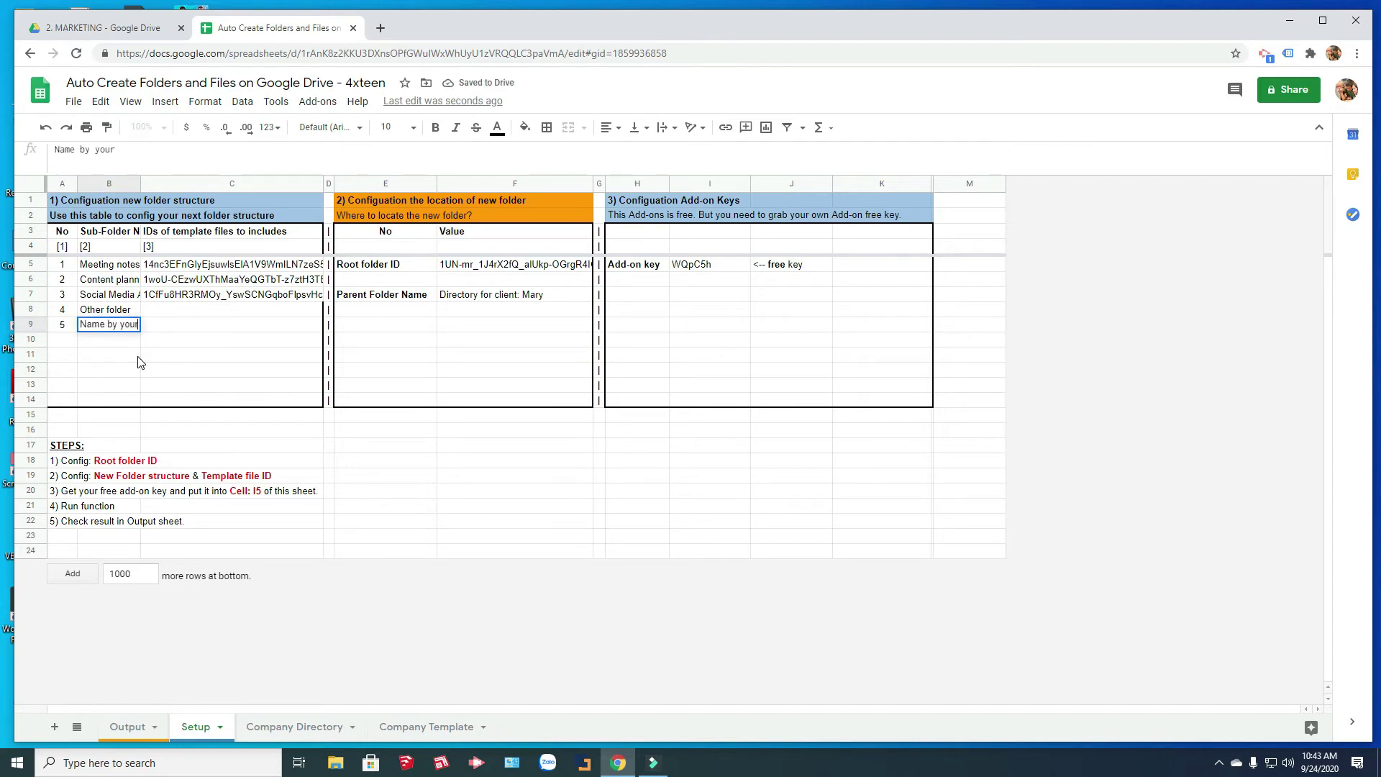
{"action": "key", "text": "Return"}
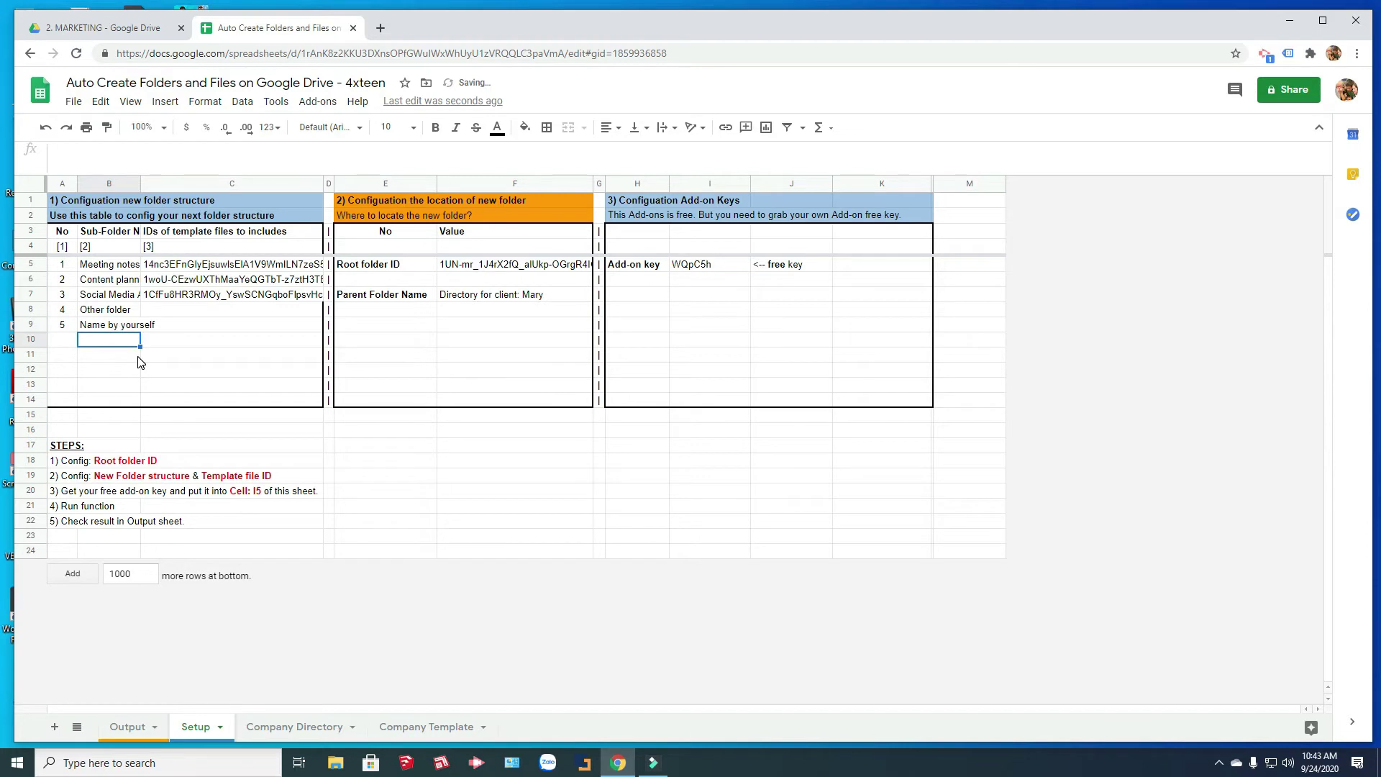
Run the Auto create directory add-on's Create Folders & Files function for the Marketing configuration.
{"action": "left_click", "coordinate": [317, 100]}
{"action": "mouse_move", "coordinate": [388, 209]}
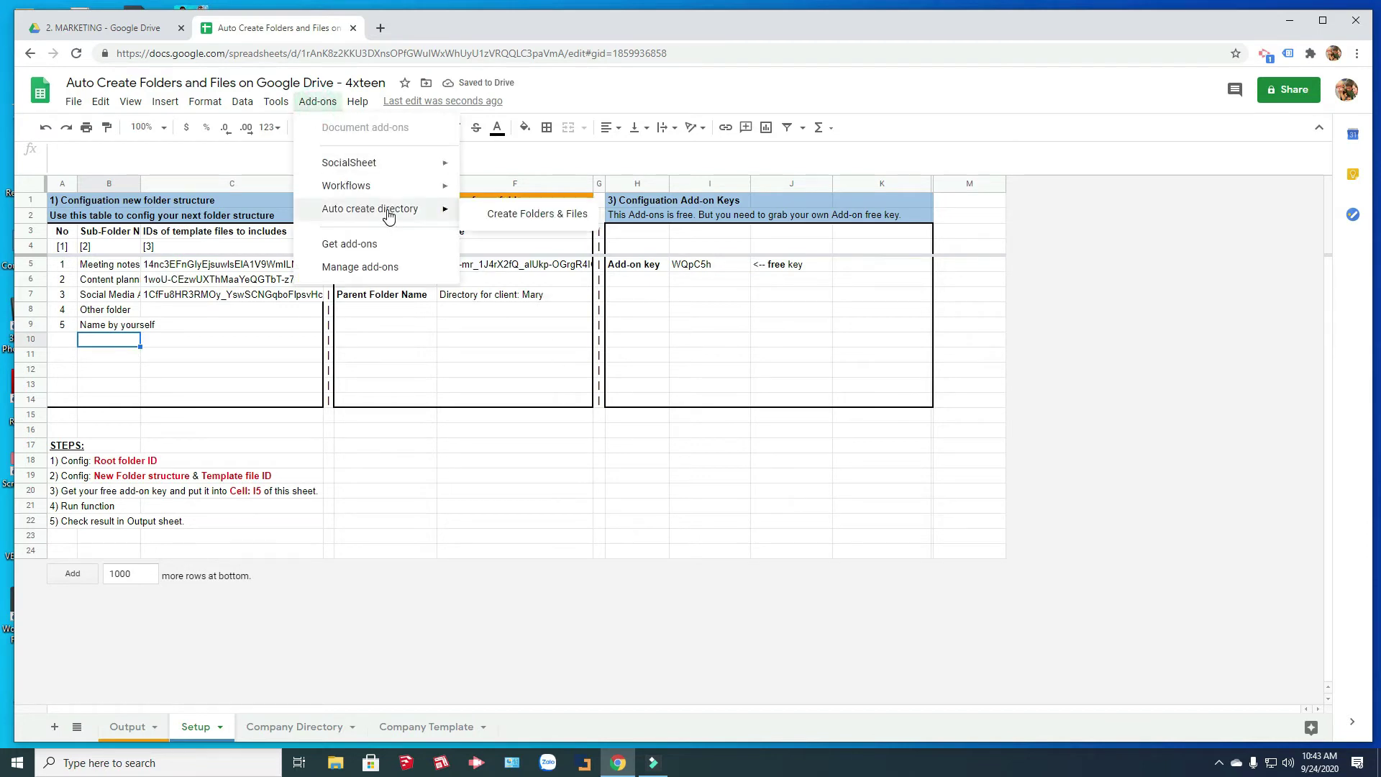
{"action": "left_click", "coordinate": [513, 216]}
Switch to Google Drive, open the new client directory in 2. MARKETING and check its subfolders.
{"action": "left_click", "coordinate": [115, 27]}
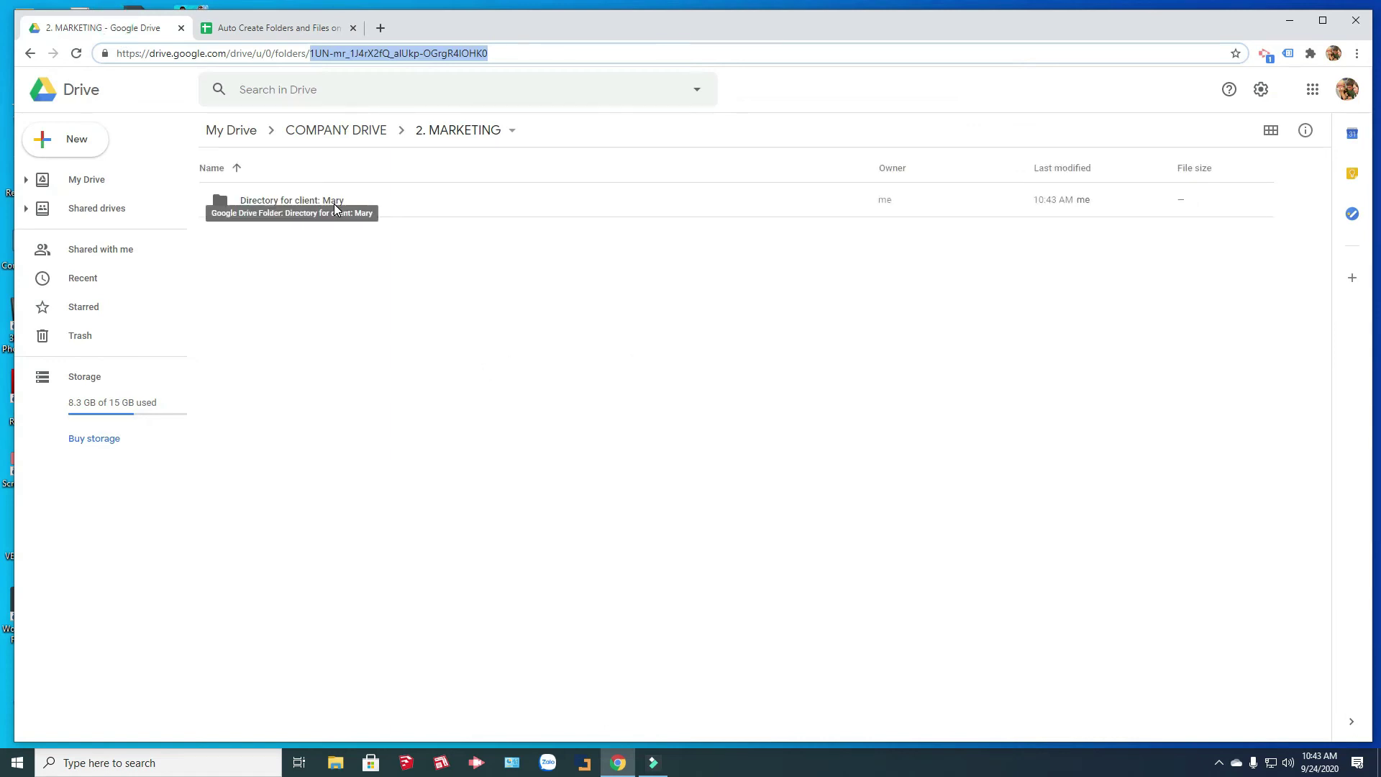
{"action": "double_click", "coordinate": [334, 204]}
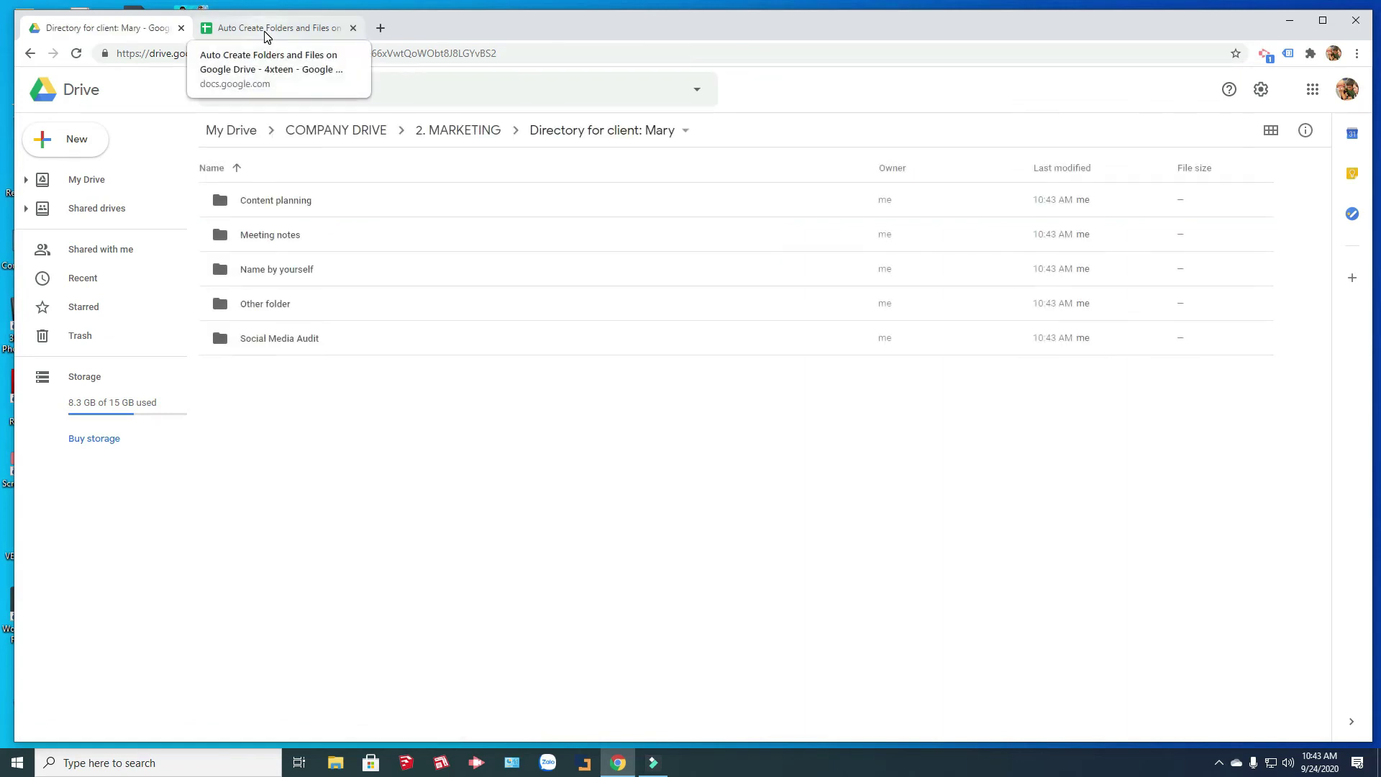
{"action": "left_click", "coordinate": [273, 203]}
{"action": "left_click", "coordinate": [291, 270]}
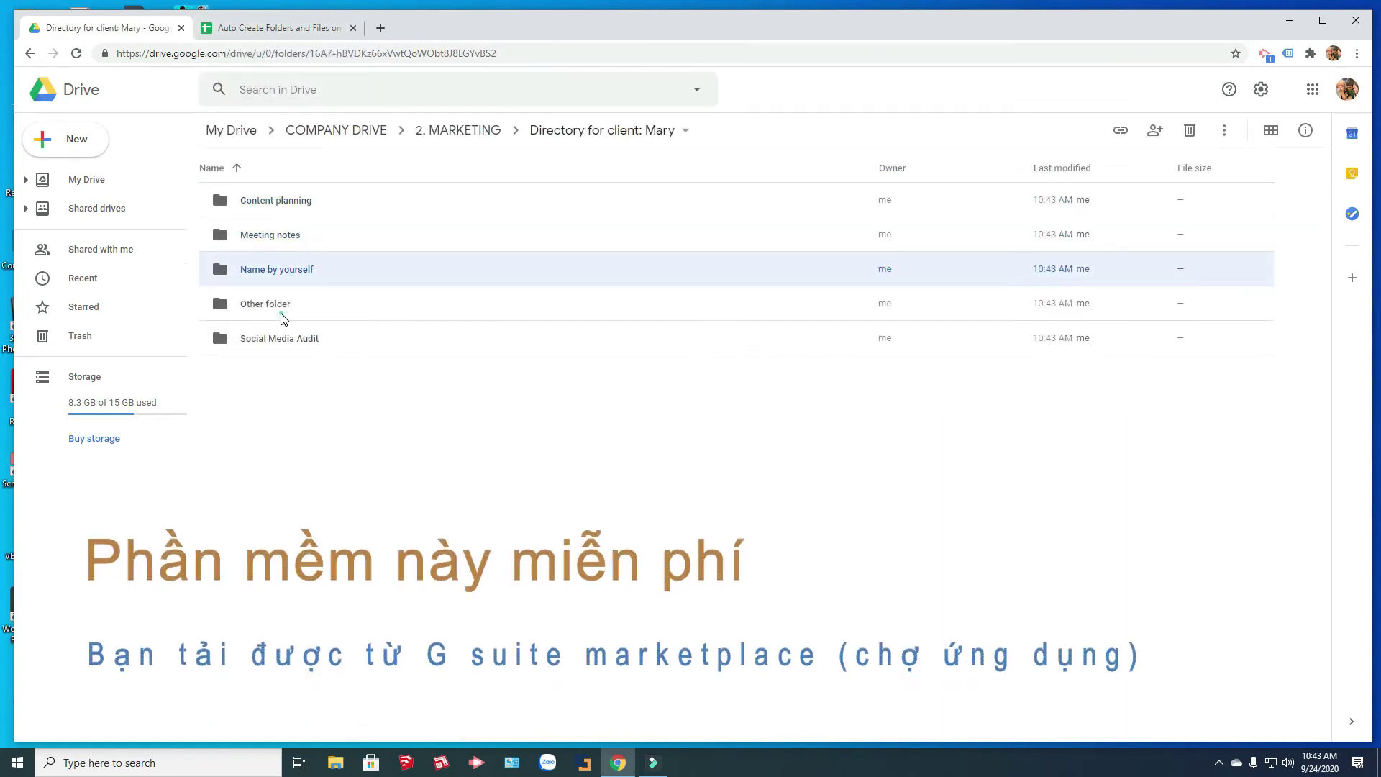
{"action": "left_click", "coordinate": [283, 319]}
{"action": "left_click", "coordinate": [286, 338]}
Return to the spreadsheet and set the Parent Folder Name in Setup to "Folder for lastest project".
{"action": "left_click", "coordinate": [281, 29]}
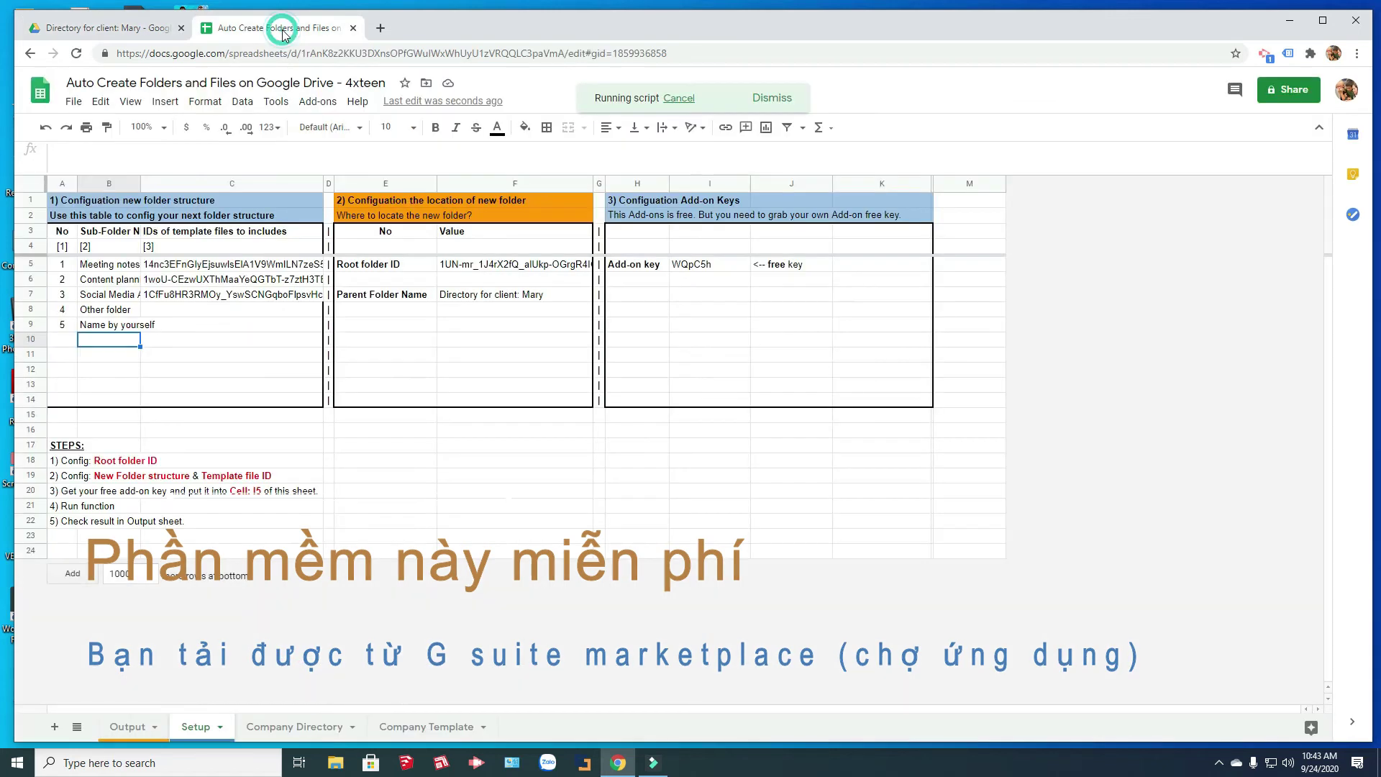
{"action": "left_click", "coordinate": [496, 297]}
{"action": "triple_click", "coordinate": [496, 296]}
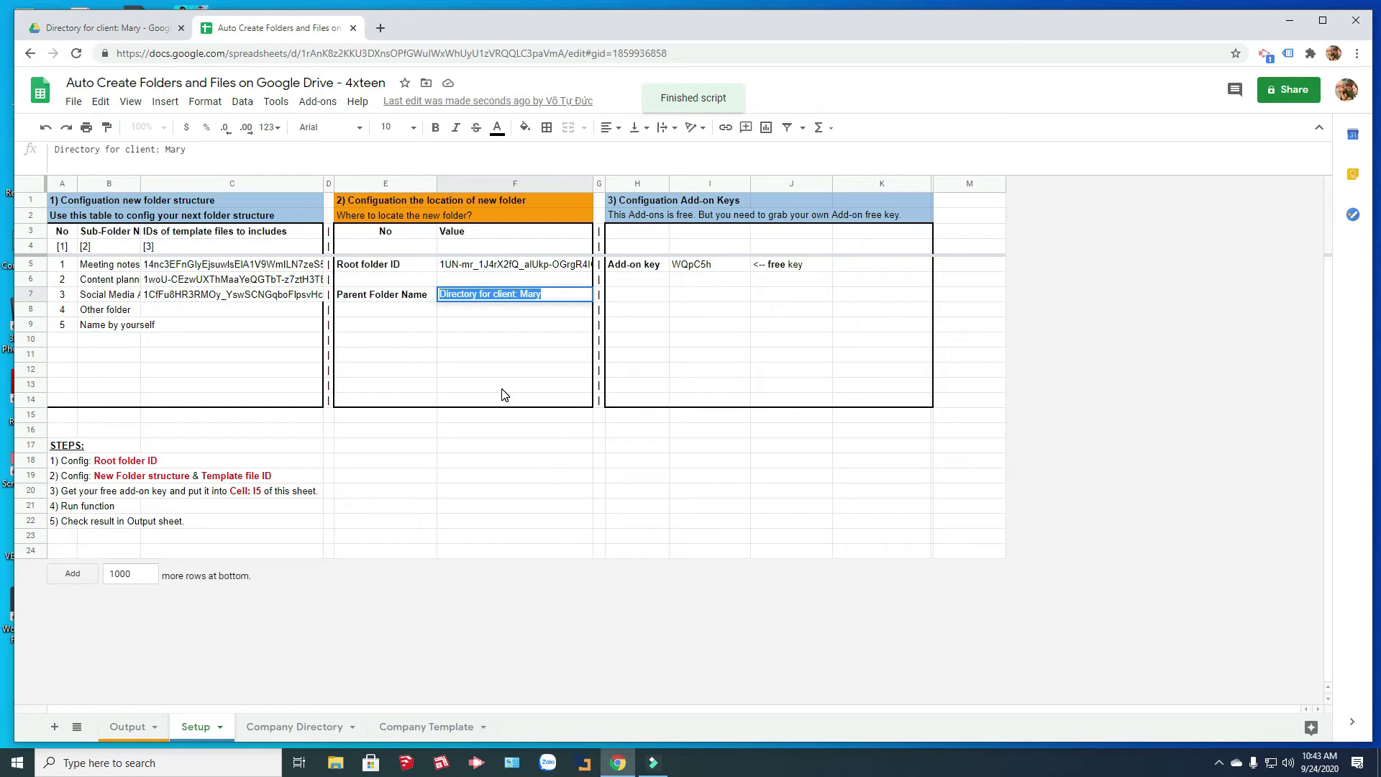
{"action": "type", "text": "Folde"}
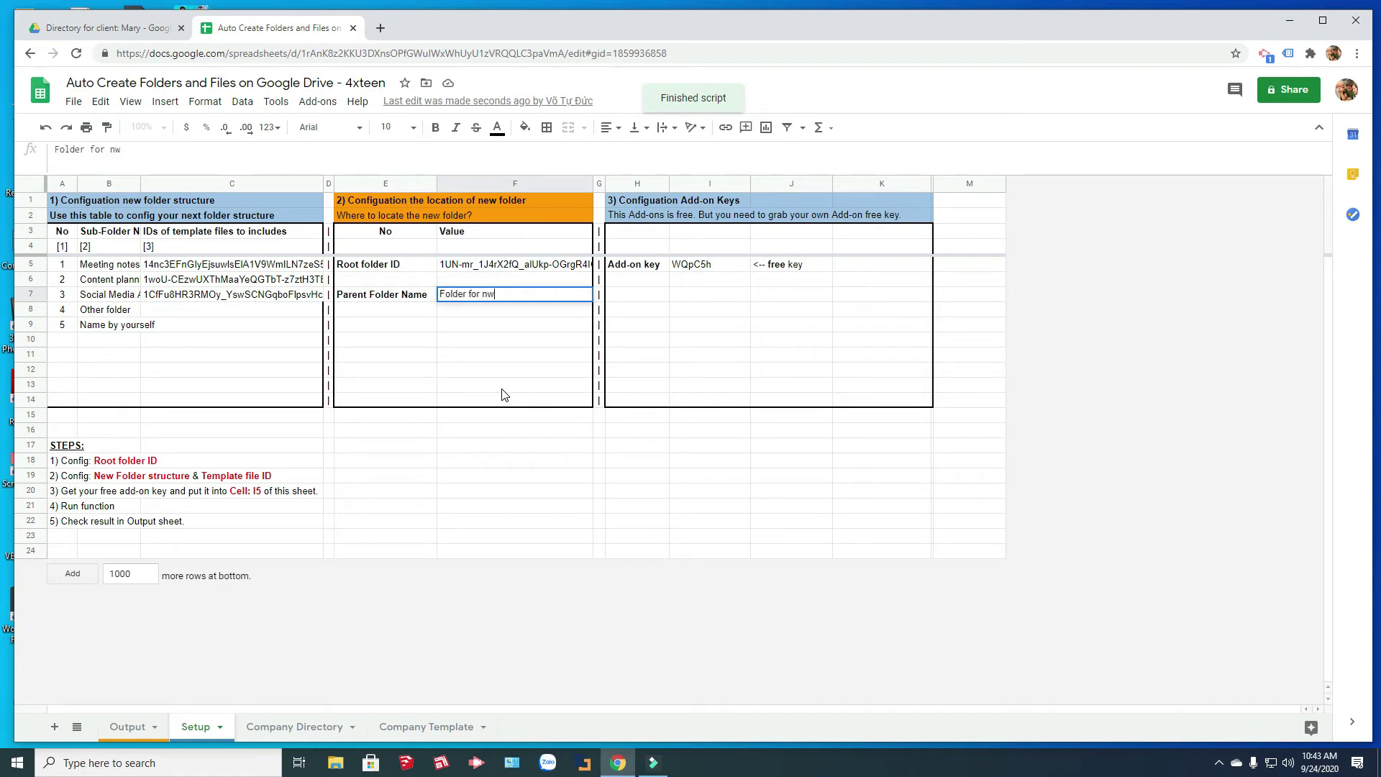
{"action": "type", "text": "r for nw"}
{"action": "key", "text": "BackSpace"}
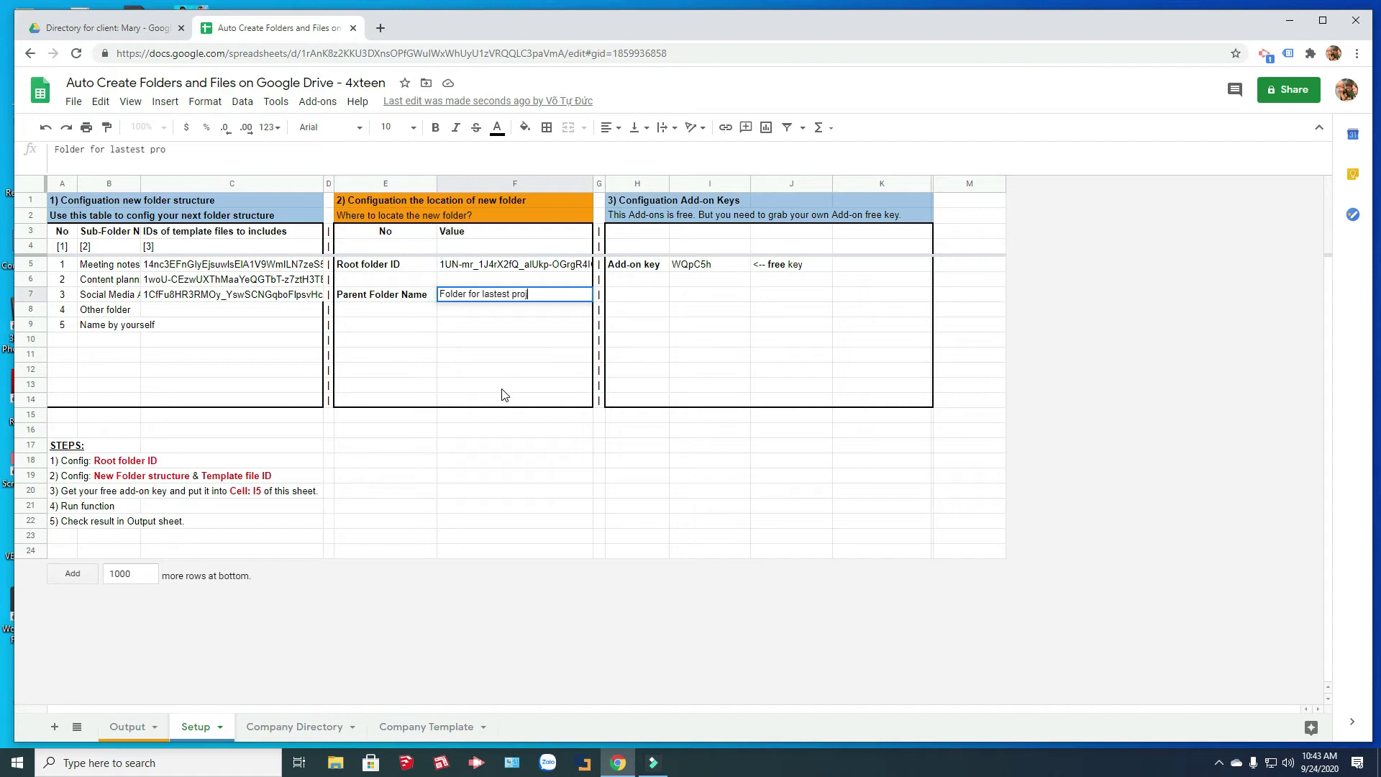
{"action": "key", "text": "Return"}
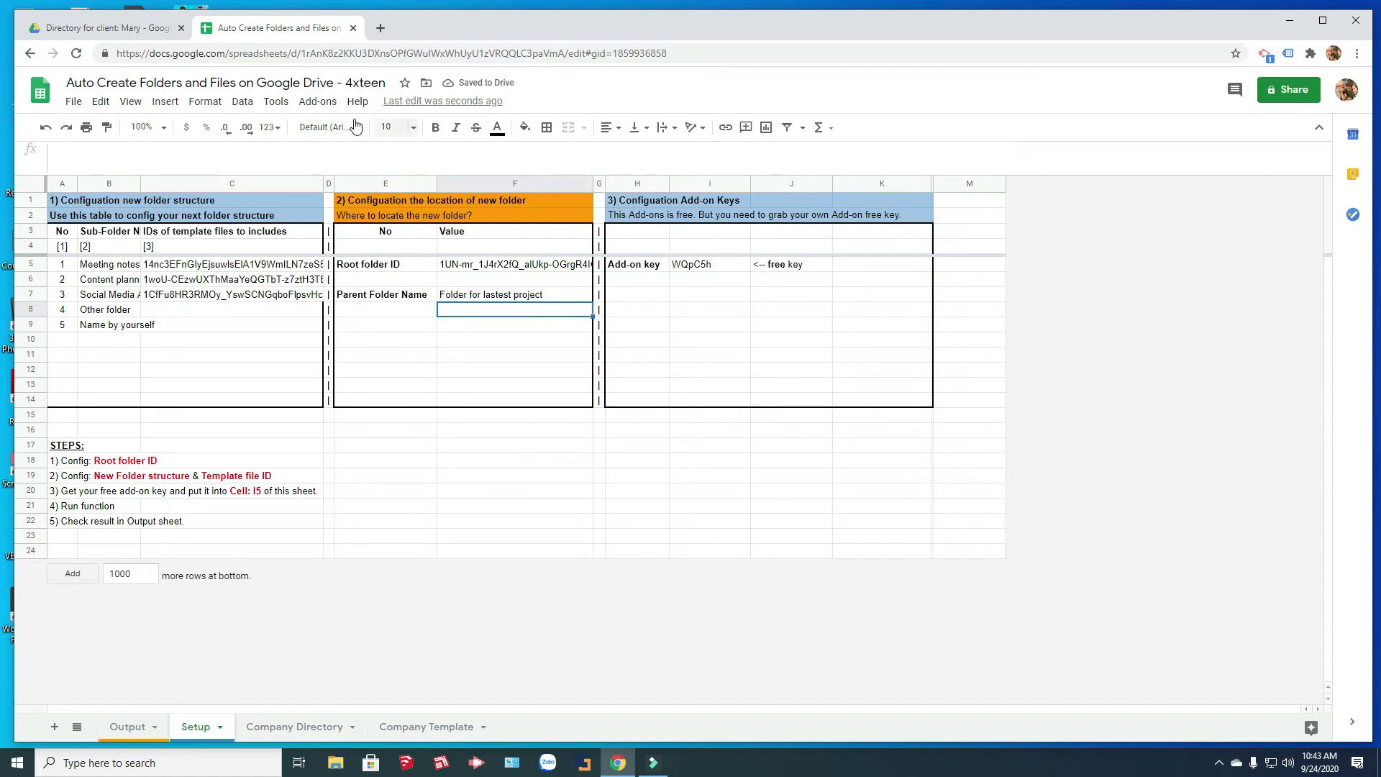
Run Create Folders & Files from the Auto create directory add-on for the latest project folder.
{"action": "left_click", "coordinate": [317, 101]}
{"action": "mouse_move", "coordinate": [361, 215]}
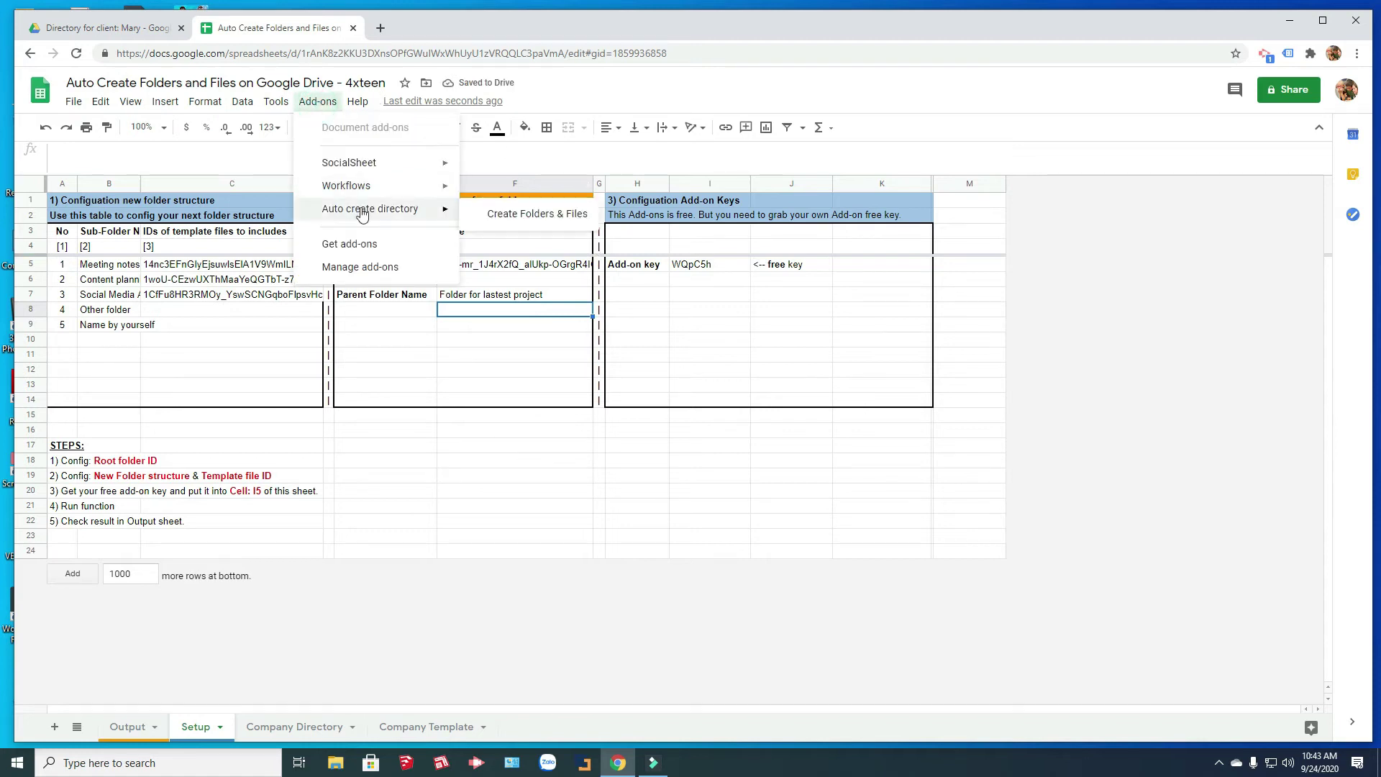
{"action": "left_click", "coordinate": [506, 217]}
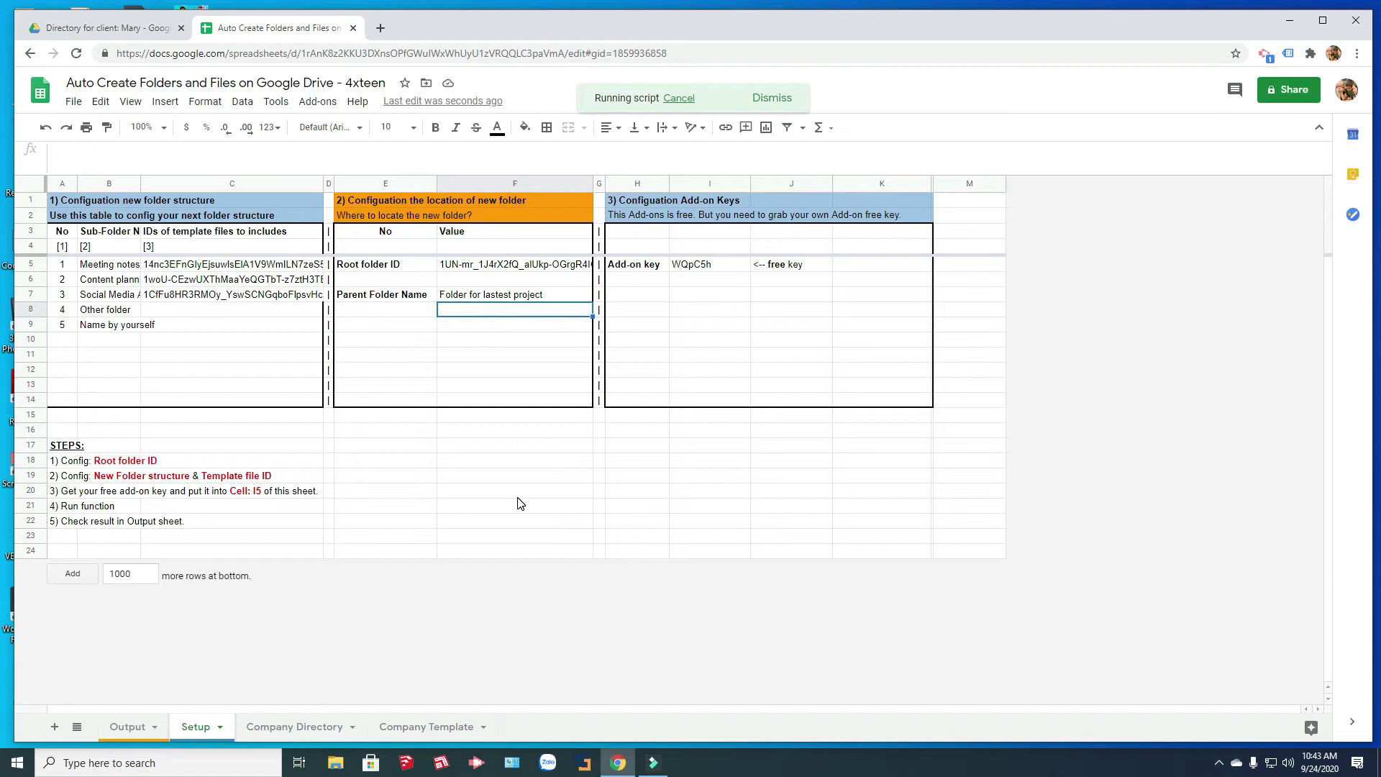
Switch to Google Drive and go back to the 2. MARKETING folder to check its contents.
{"action": "left_click", "coordinate": [108, 27]}
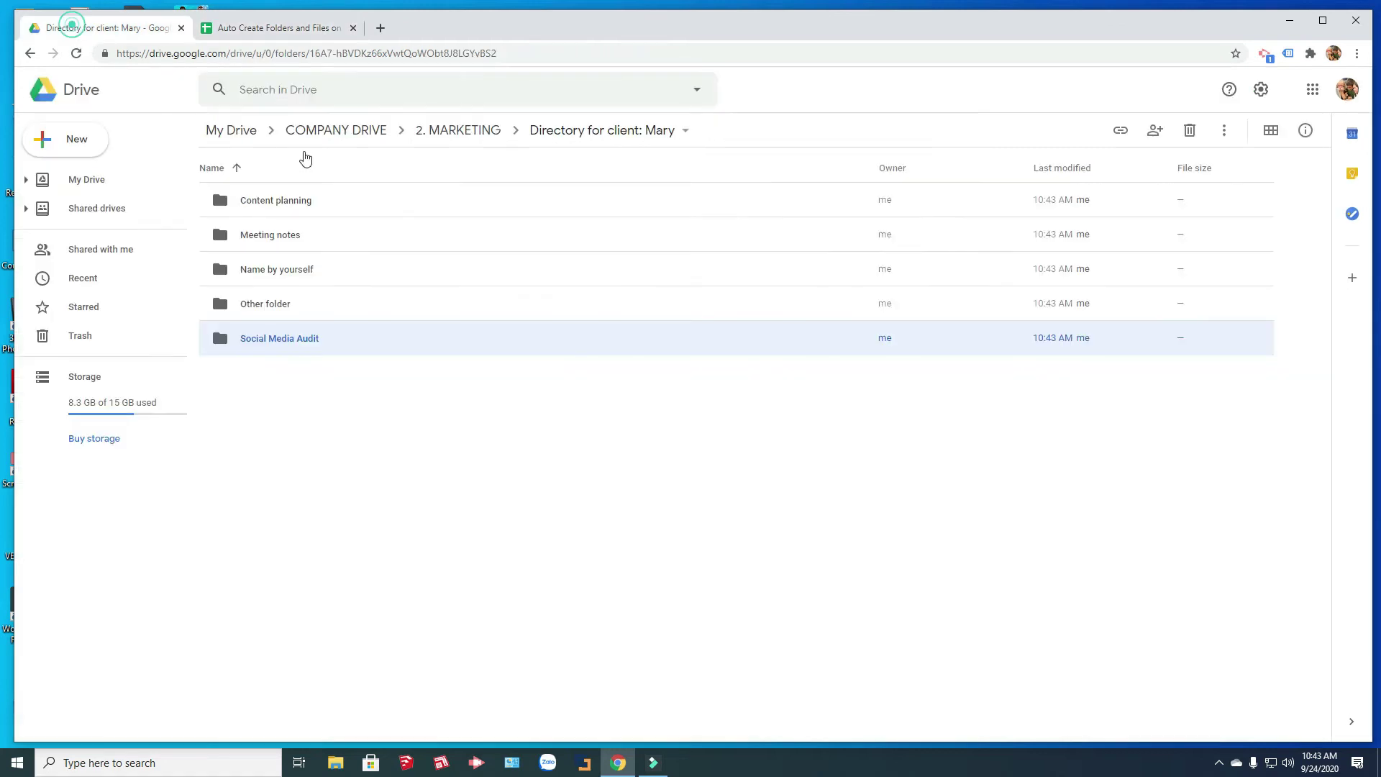
{"action": "left_click", "coordinate": [472, 134]}
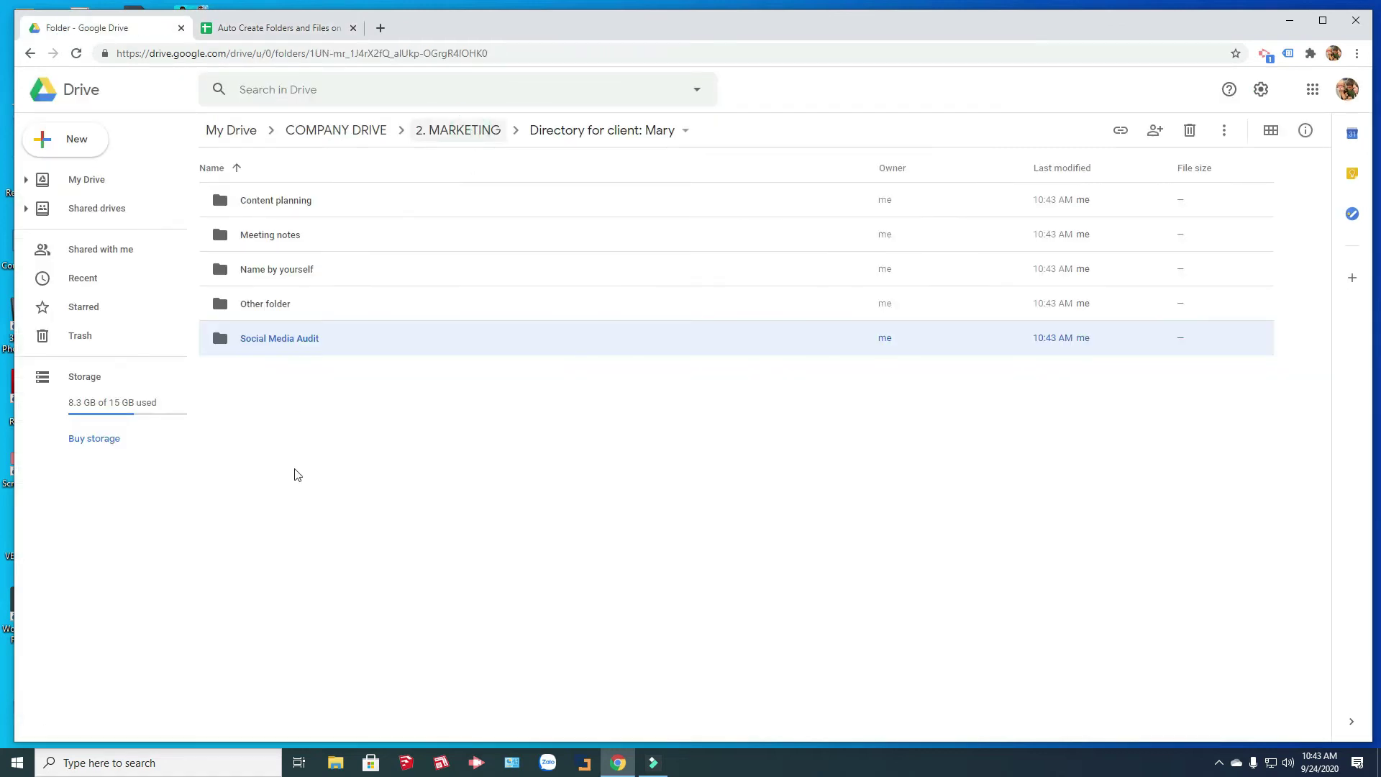
{"action": "left_click", "coordinate": [332, 292]}
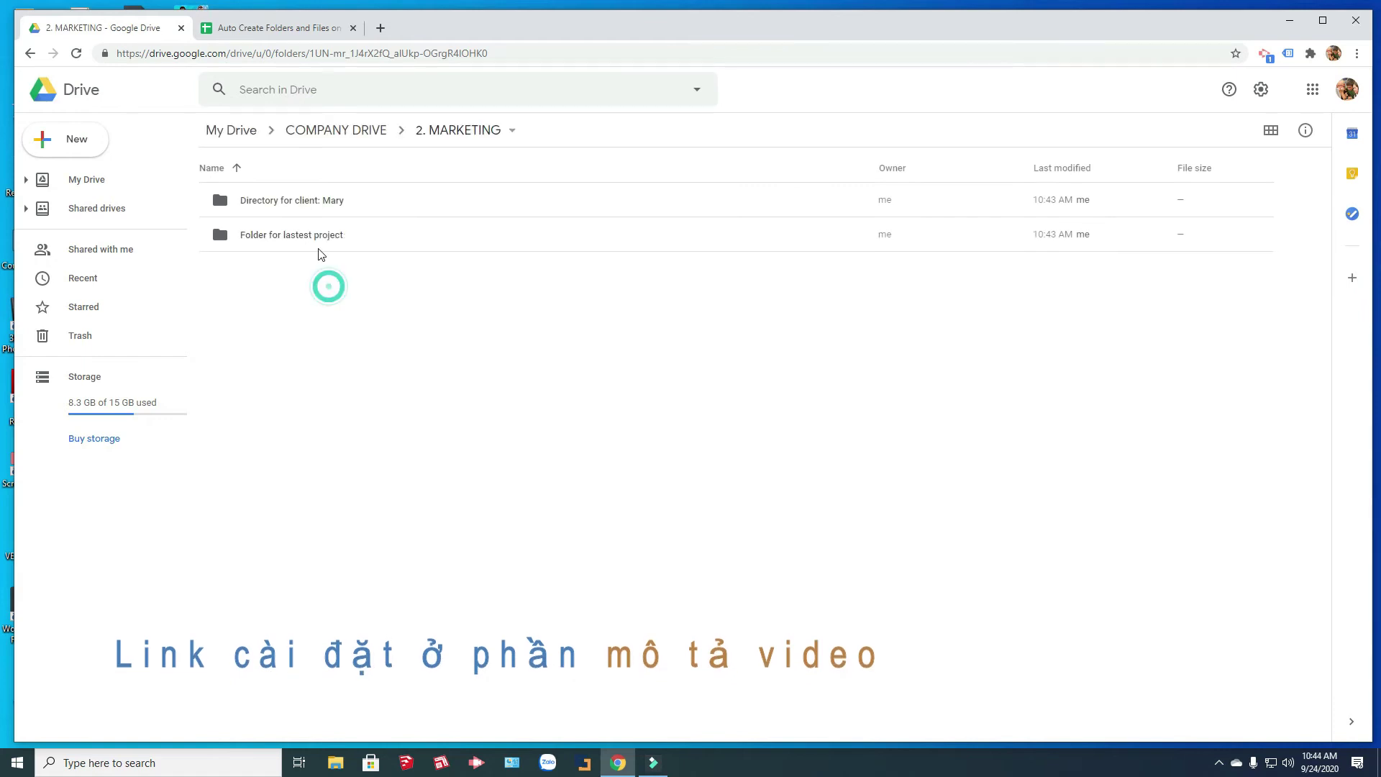
Open Folder for lastest project, look at the content planning sheet in its Content planning subfolder, and return to the folder view.
{"action": "double_click", "coordinate": [317, 237]}
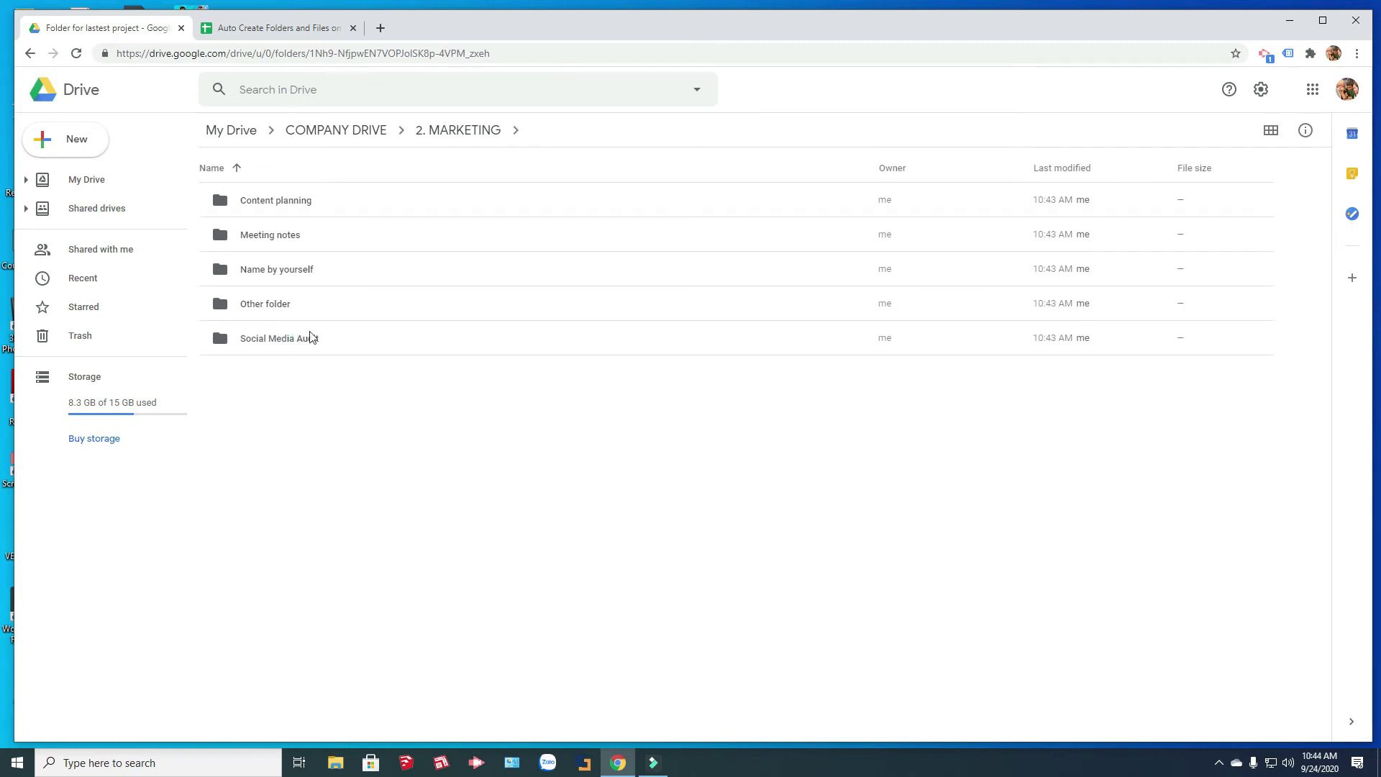
{"action": "left_click", "coordinate": [282, 200]}
{"action": "double_click", "coordinate": [282, 200]}
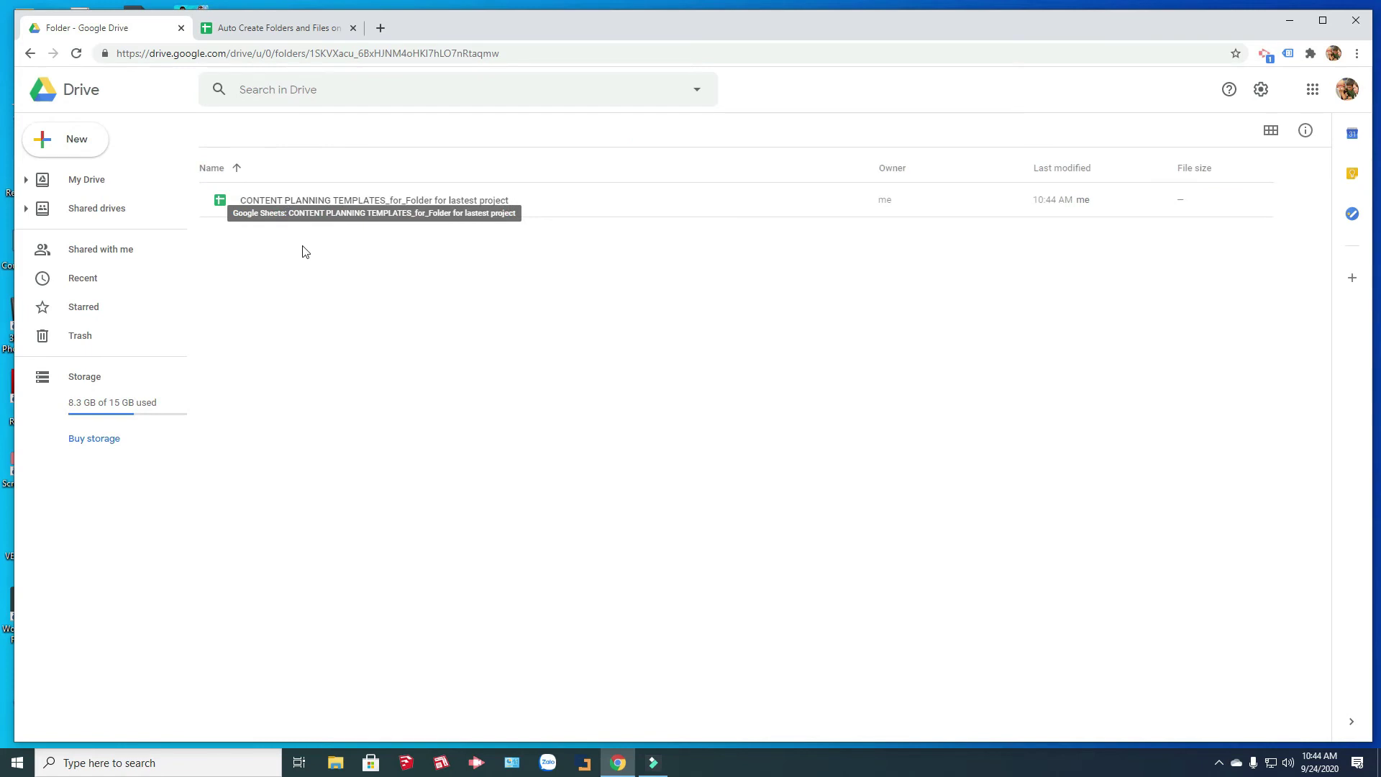
{"action": "double_click", "coordinate": [341, 201]}
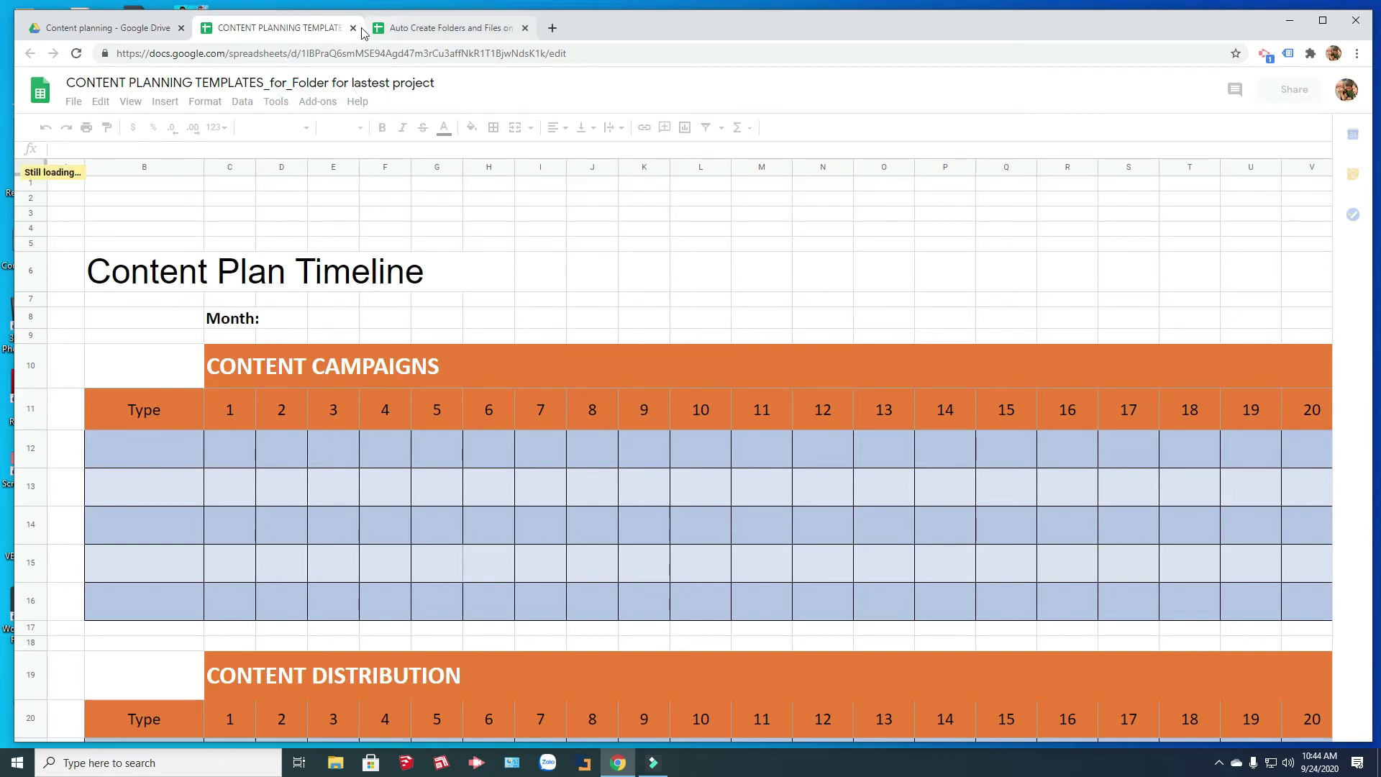
{"action": "left_click", "coordinate": [98, 31]}
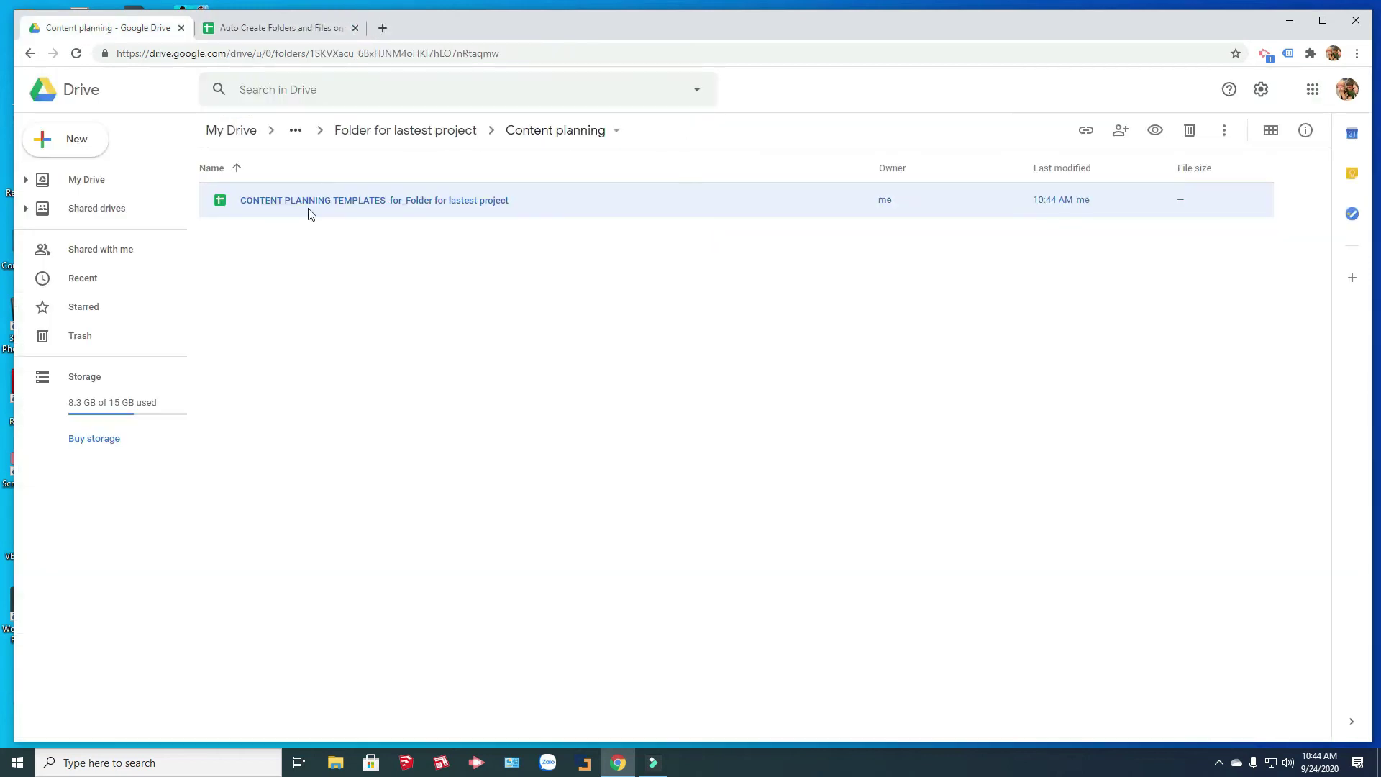
Go back to Folder for lastest project, view the meeting notes document in its Meeting notes subfolder, and return to Drive.
{"action": "left_click", "coordinate": [402, 131]}
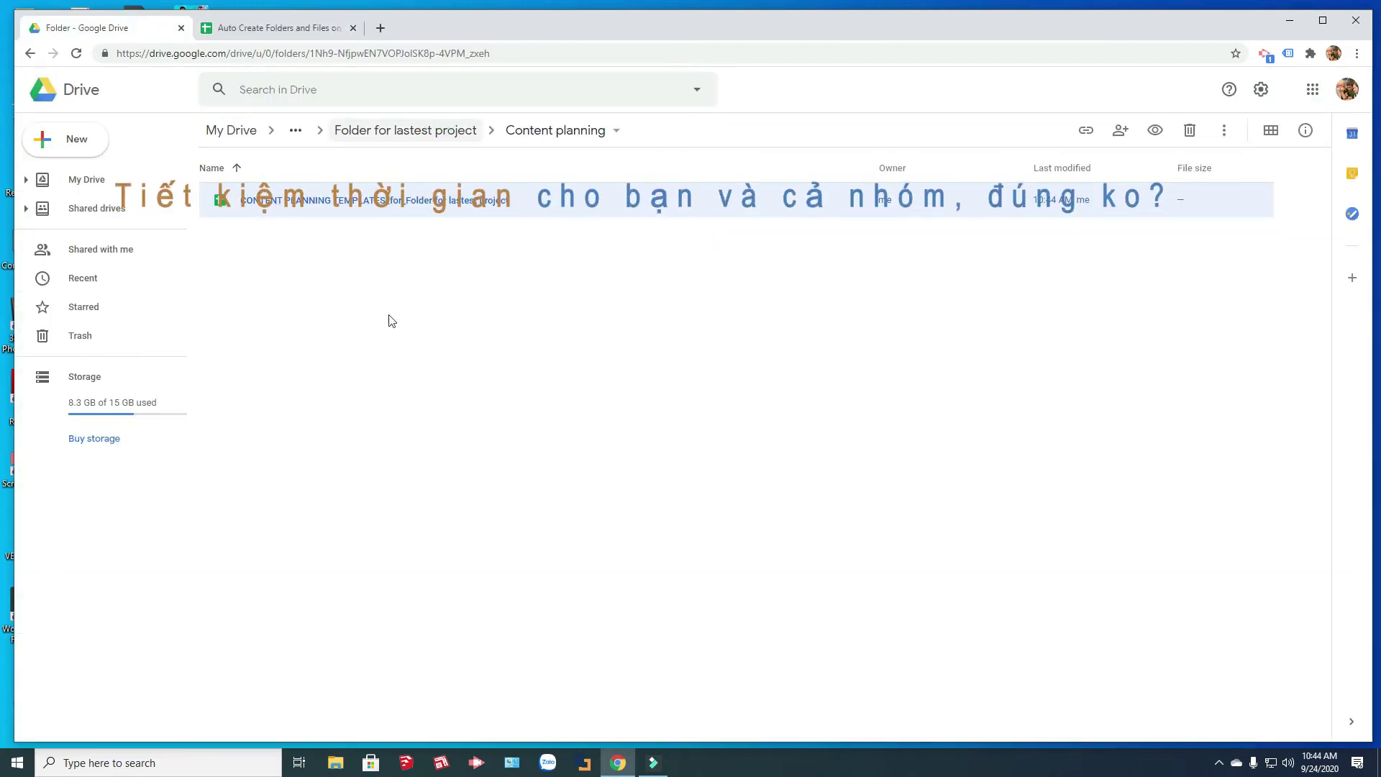
{"action": "left_click", "coordinate": [281, 242]}
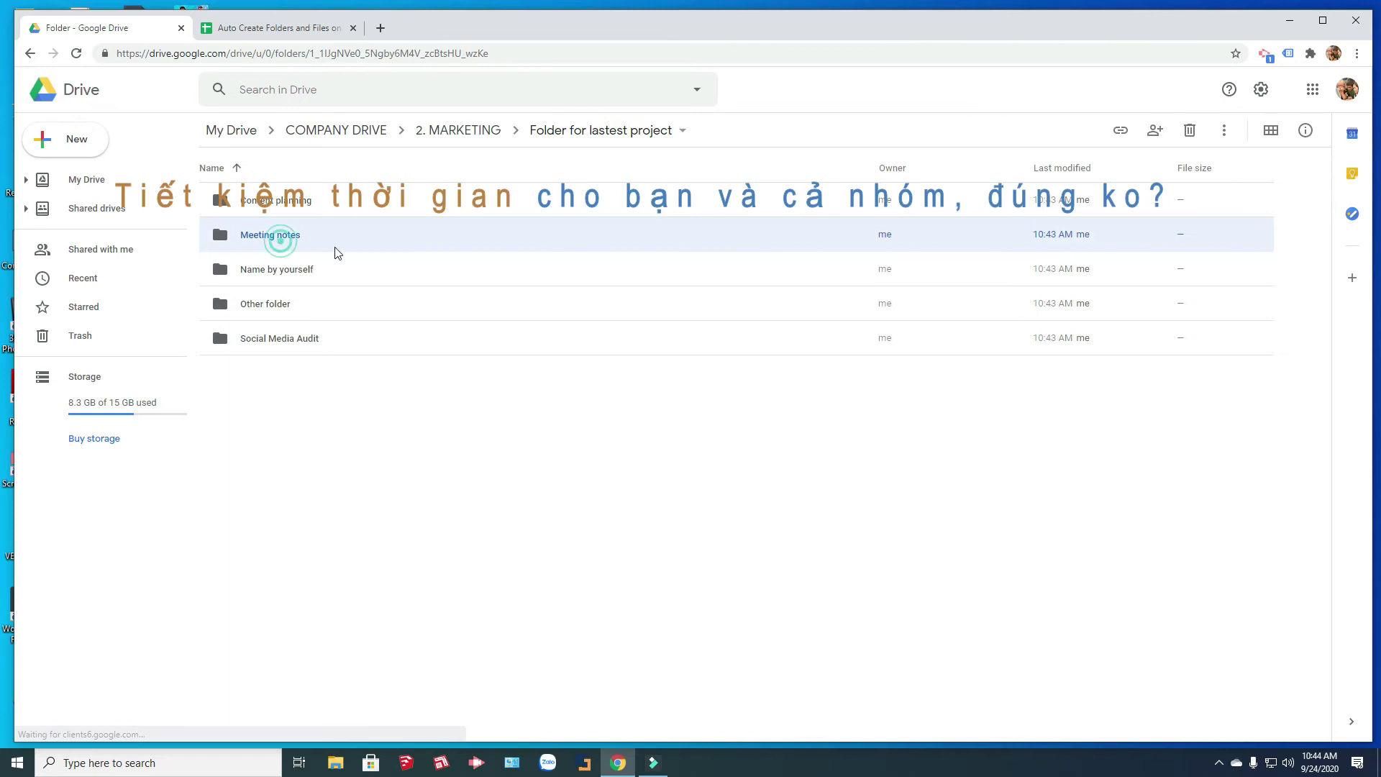
{"action": "double_click", "coordinate": [334, 251]}
{"action": "double_click", "coordinate": [302, 206]}
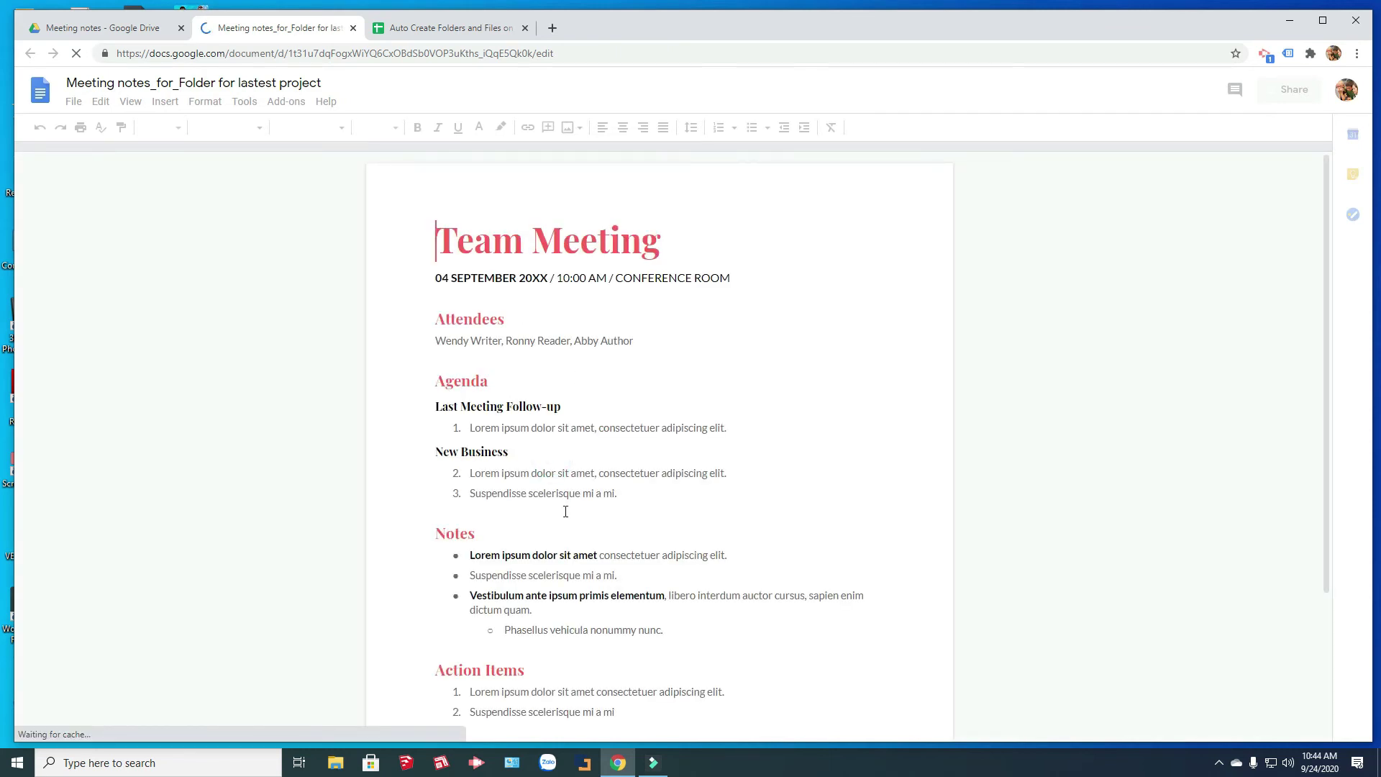
{"action": "left_click", "coordinate": [86, 31]}
Go up to COMPANY DRIVE, open 4. HUMAN RESOURCE and copy the folder ID from its web address.
{"action": "left_click", "coordinate": [296, 131]}
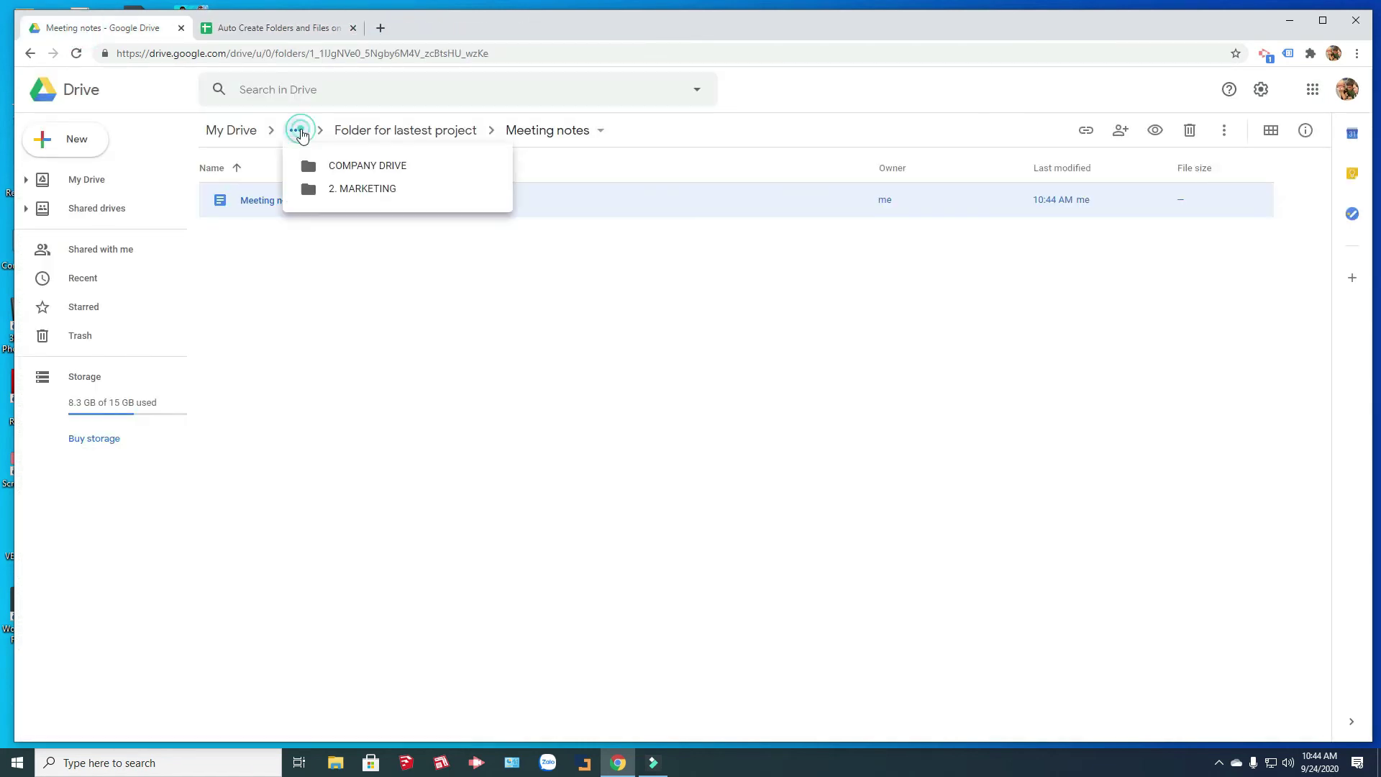
{"action": "left_click", "coordinate": [368, 165]}
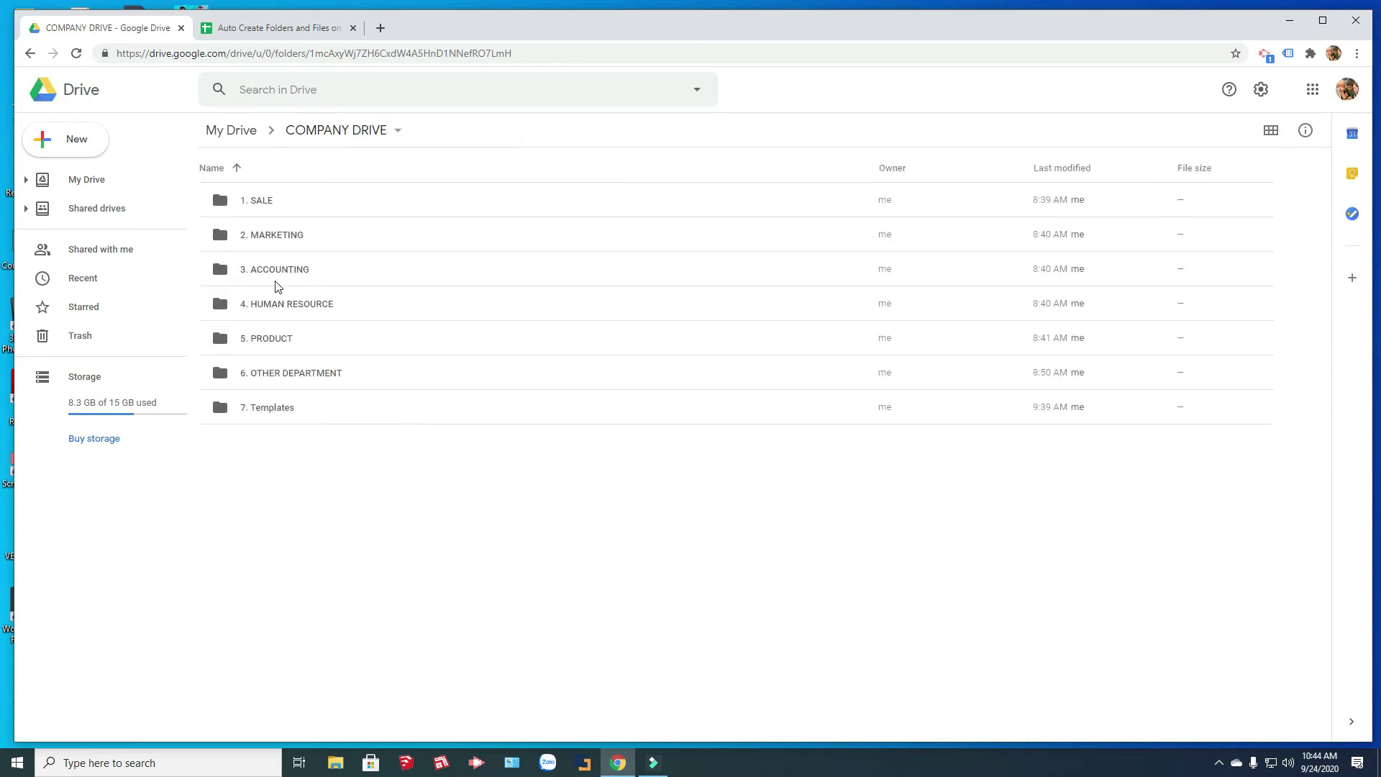
{"action": "double_click", "coordinate": [298, 309]}
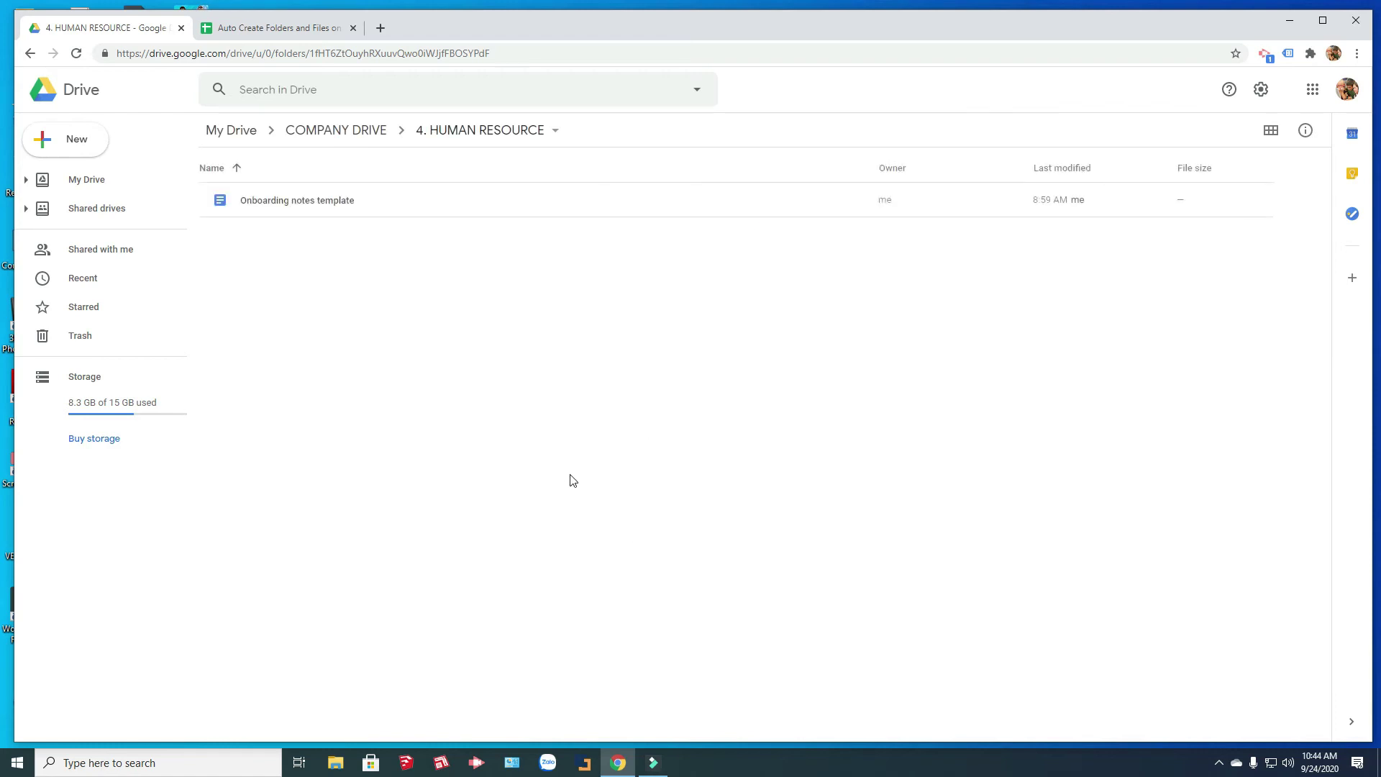
{"action": "left_click", "coordinate": [277, 28]}
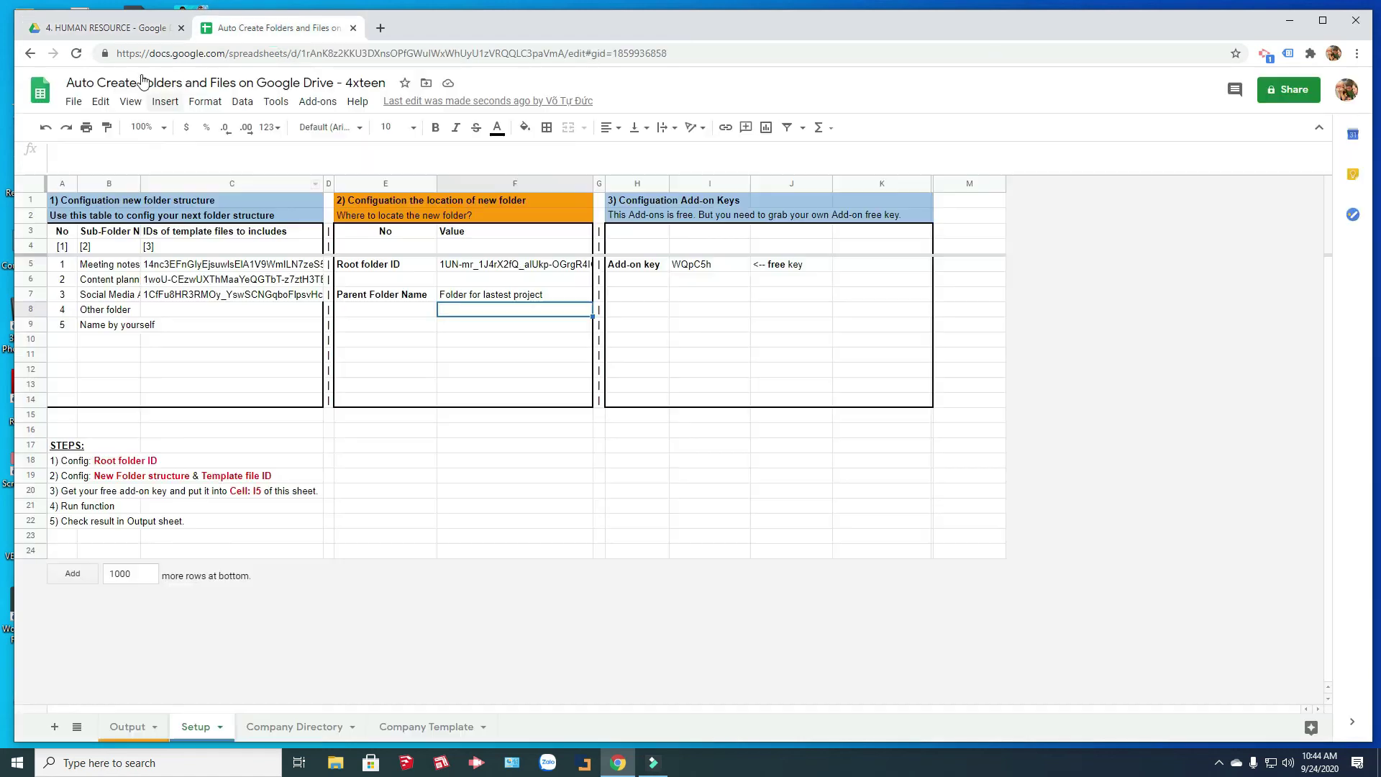
{"action": "left_click", "coordinate": [108, 28]}
{"action": "left_click_drag", "start_coordinate": [310, 53], "coordinate": [489, 54]}
{"action": "right_click", "coordinate": [469, 53]}
{"action": "left_click", "coordinate": [501, 131]}
Switch to the spreadsheet and replace the Root folder ID in Setup with the copied HUMAN RESOURCE folder ID.
{"action": "left_click", "coordinate": [263, 28]}
{"action": "left_click", "coordinate": [472, 271]}
{"action": "double_click", "coordinate": [471, 268]}
{"action": "key", "text": "ctrl+a"}
{"action": "key", "text": "ctrl+v"}
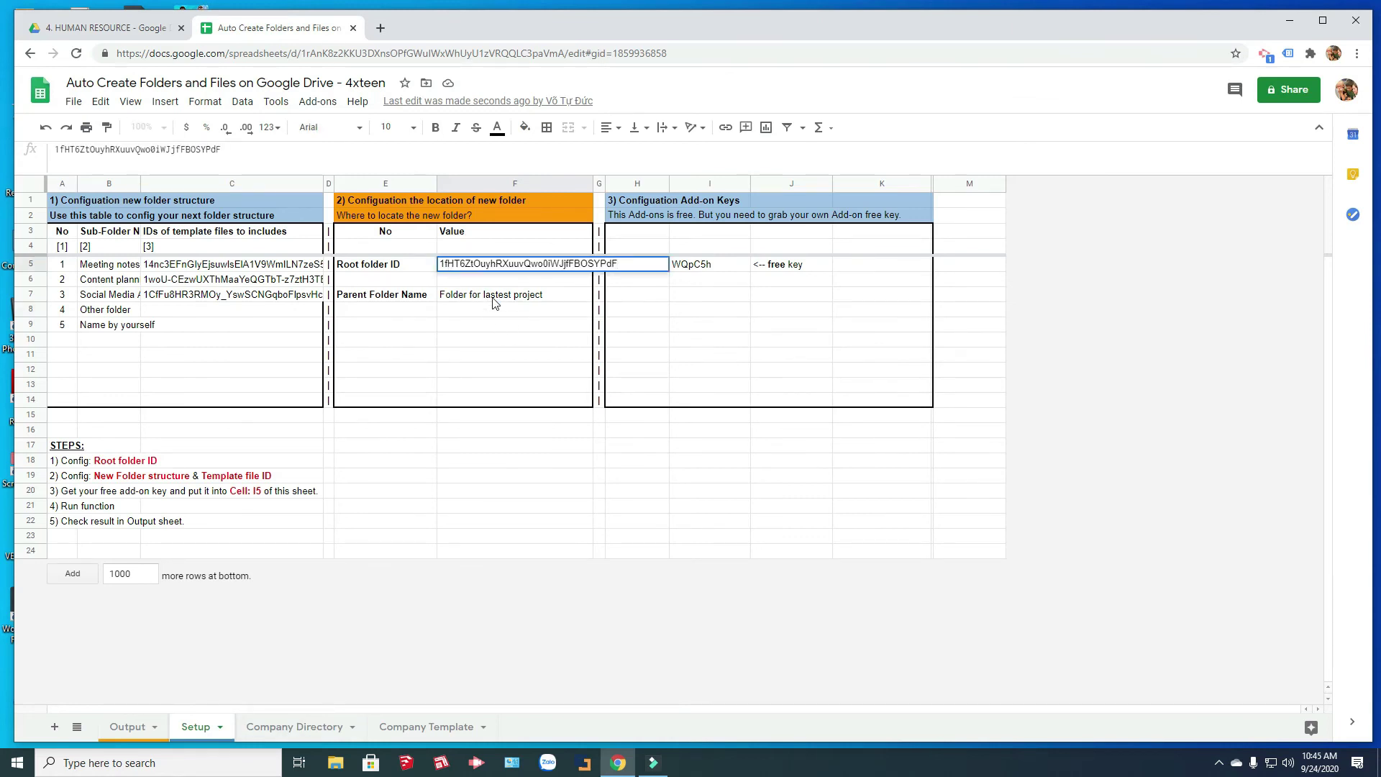
Set the Parent Folder Name in Setup to "New document for my HR job".
{"action": "left_click", "coordinate": [494, 295]}
{"action": "type", "text": "New document"}
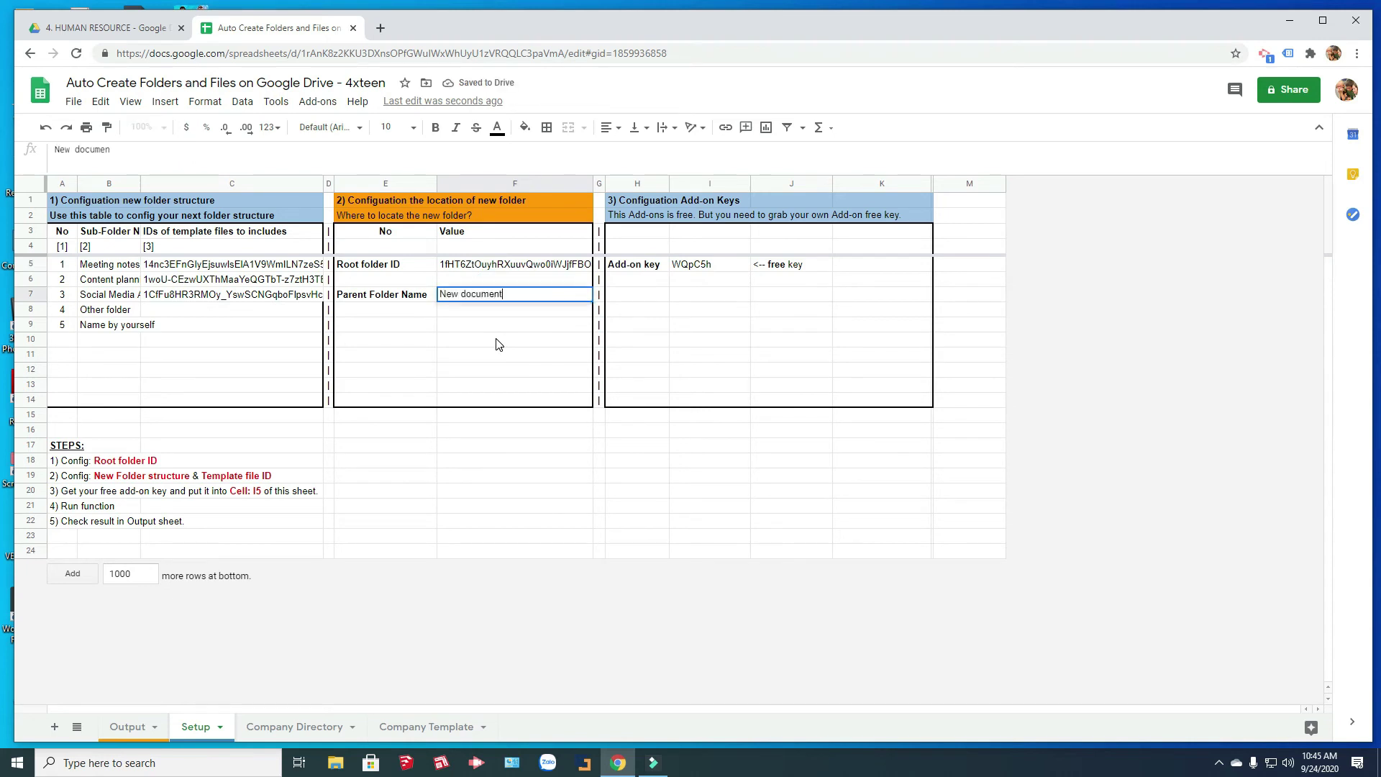
{"action": "type", "text": " for my HR job"}
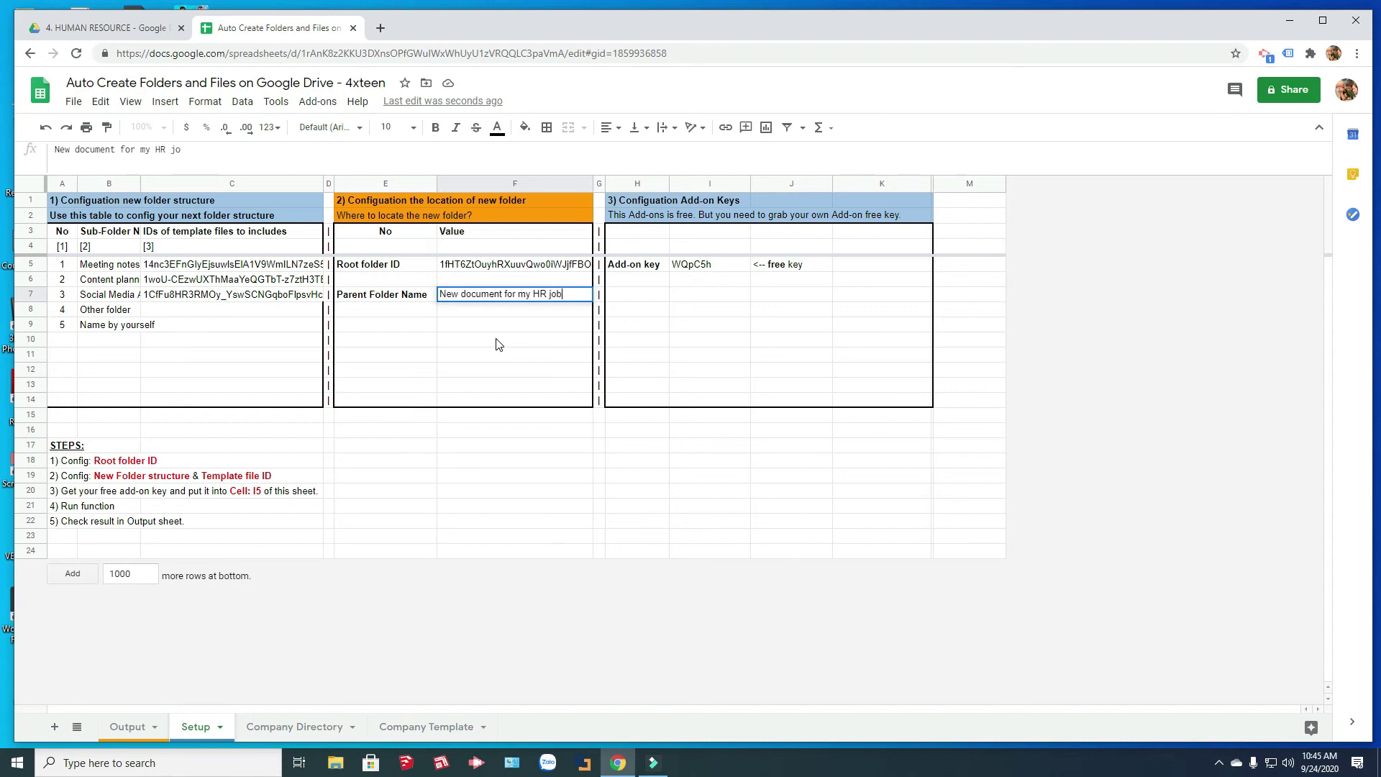
{"action": "key", "text": "Return"}
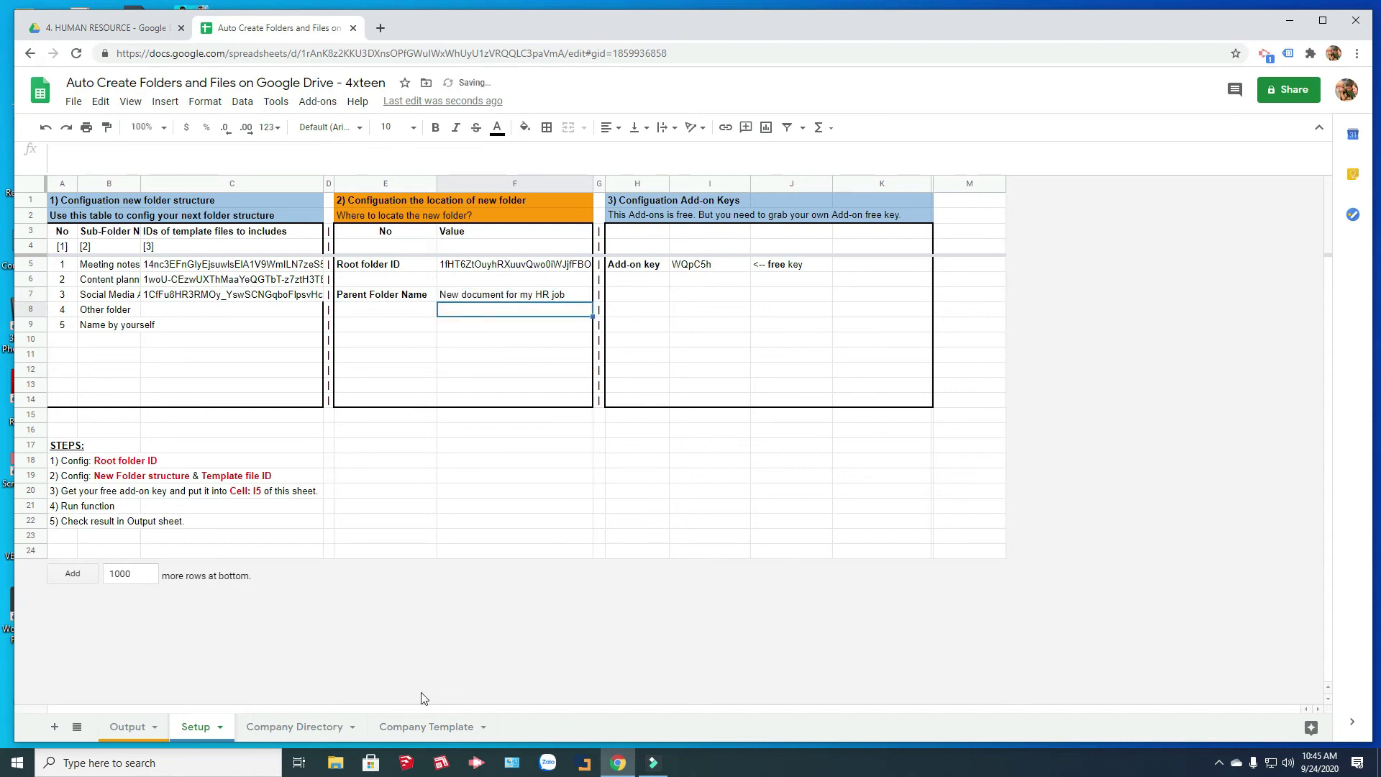
Switch the Company Template list to the Human resource department, copy its four template names and return to Setup.
{"action": "left_click", "coordinate": [412, 727]}
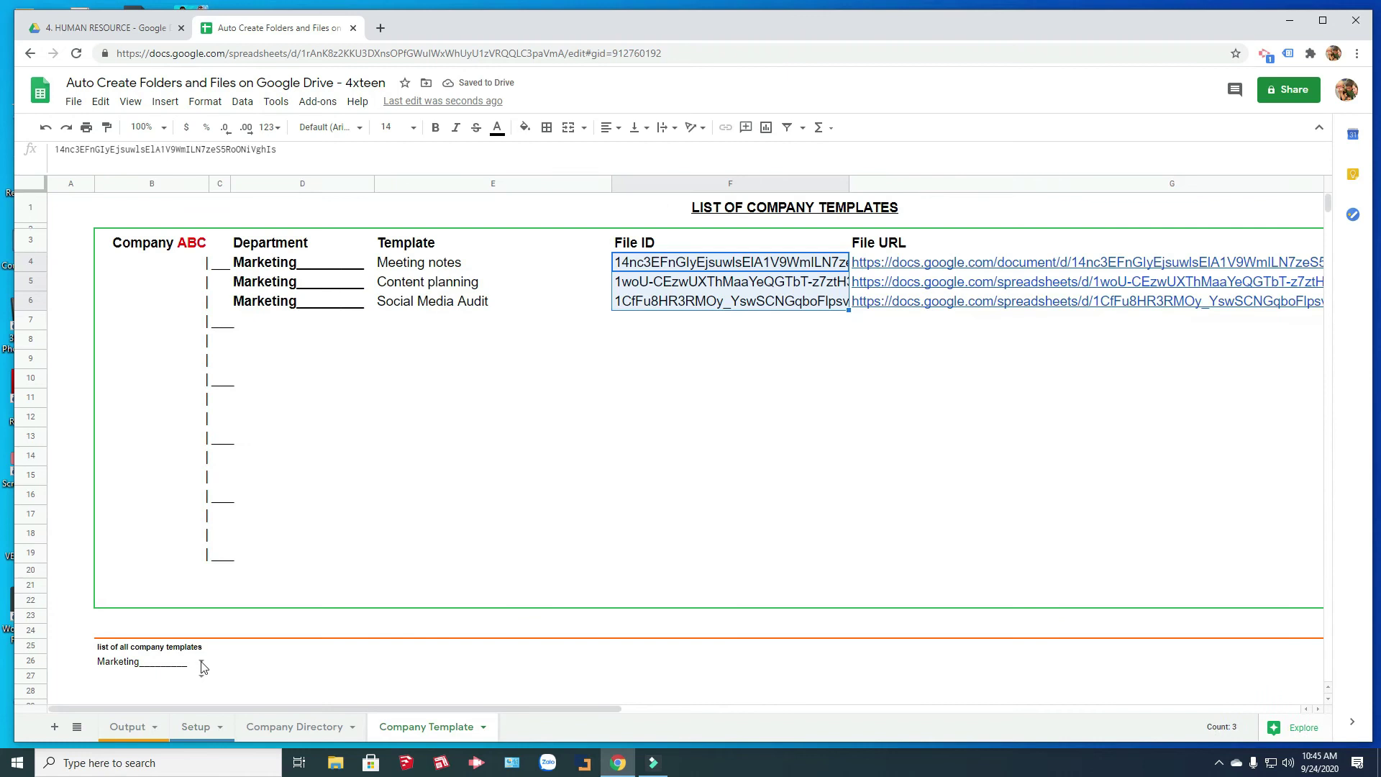
{"action": "left_click", "coordinate": [201, 661]}
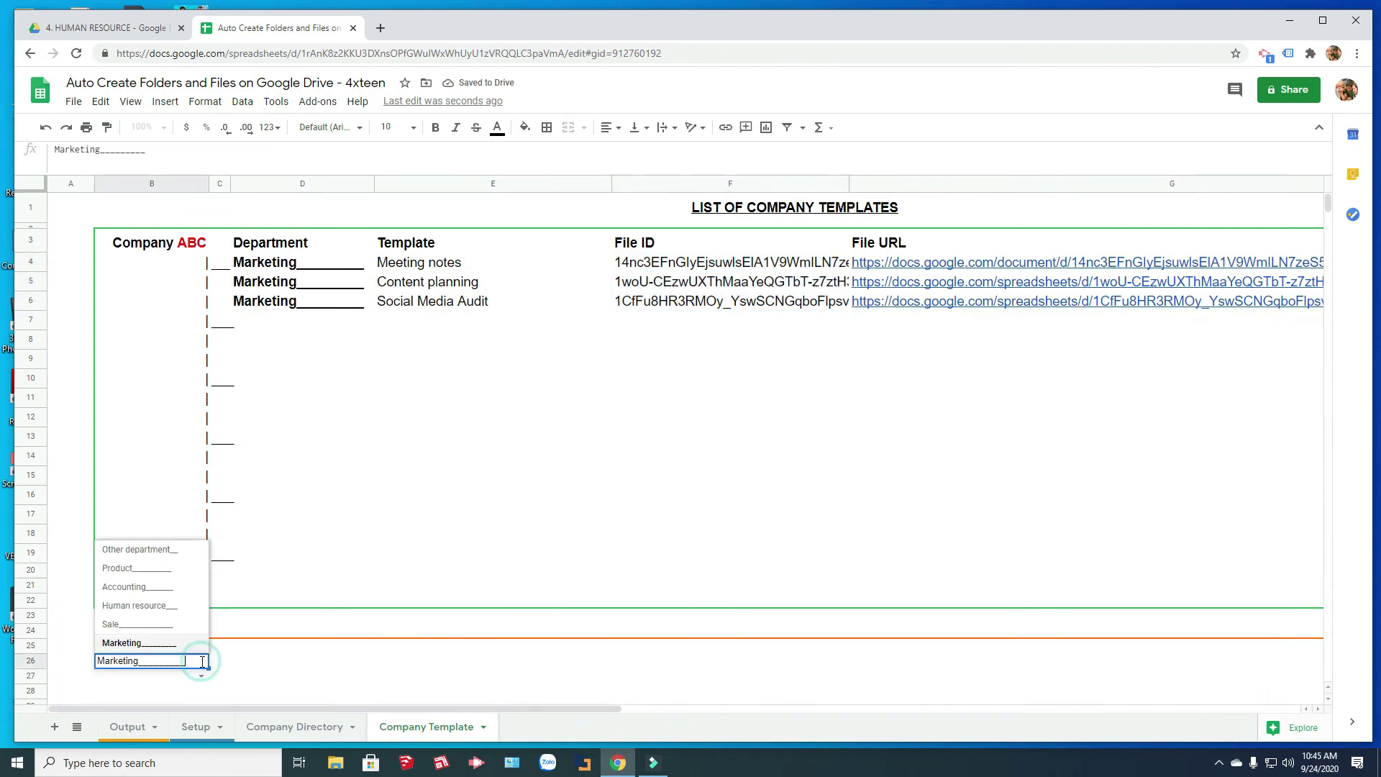
{"action": "left_click", "coordinate": [147, 606]}
{"action": "left_click", "coordinate": [388, 442]}
{"action": "left_click_drag", "start_coordinate": [403, 269], "coordinate": [416, 326]}
{"action": "key", "text": "ctrl+c"}
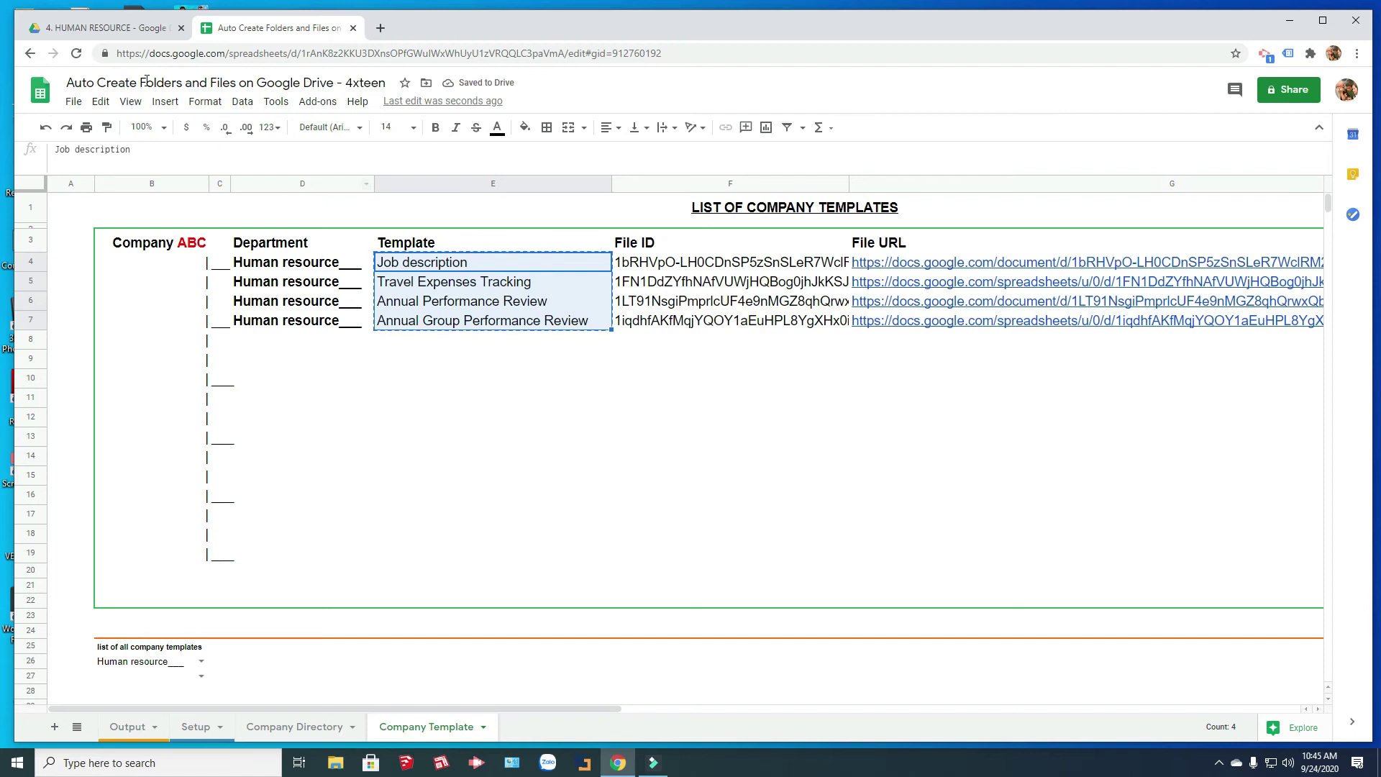
{"action": "left_click", "coordinate": [198, 726]}
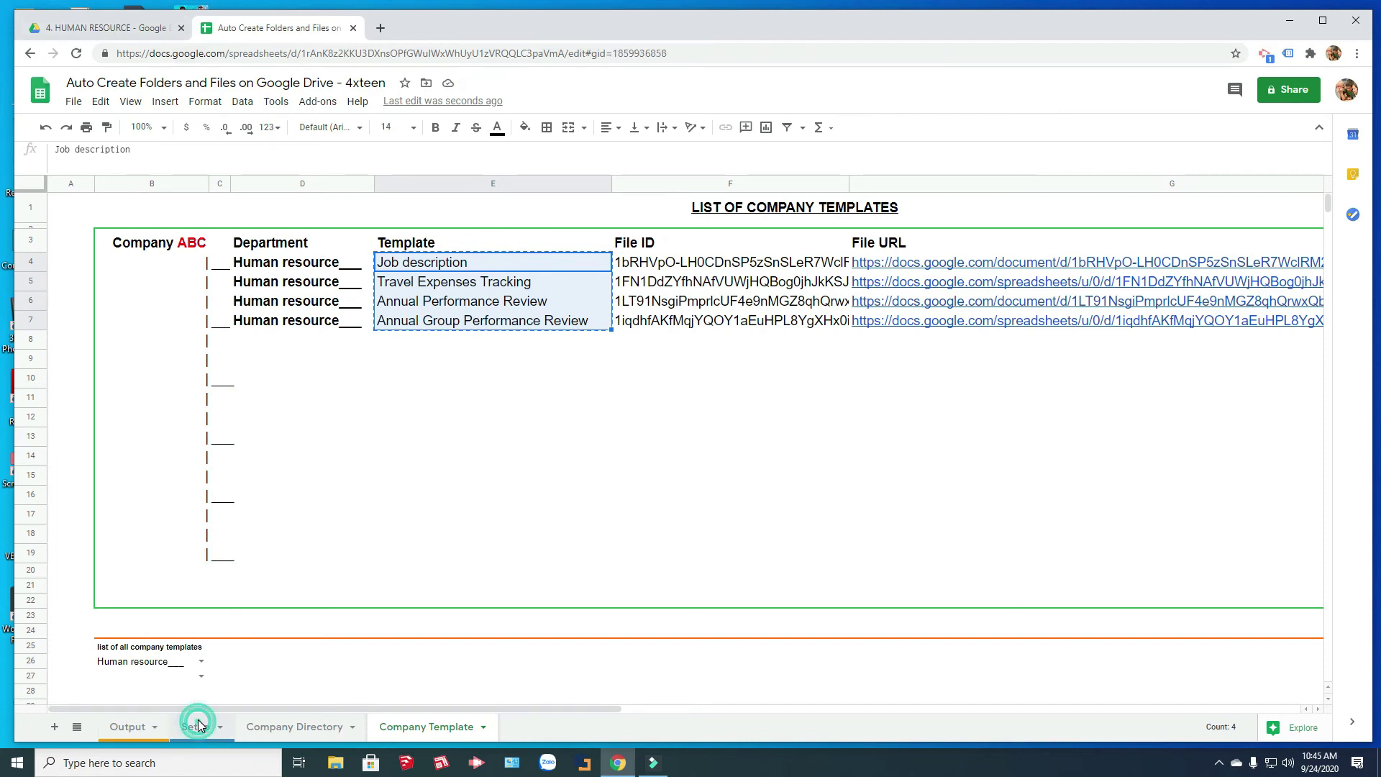
{"action": "left_click", "coordinate": [184, 264]}
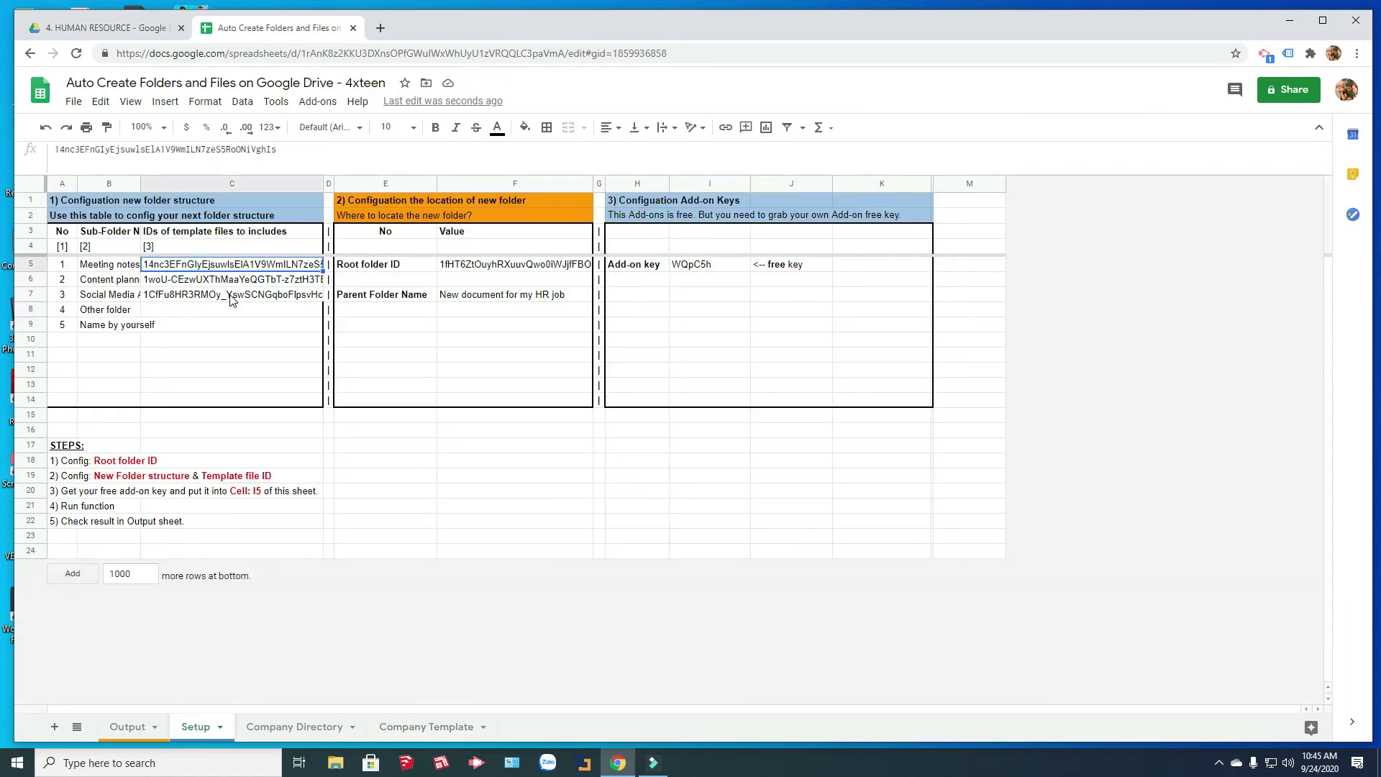
{"action": "key", "text": "ctrl+v"}
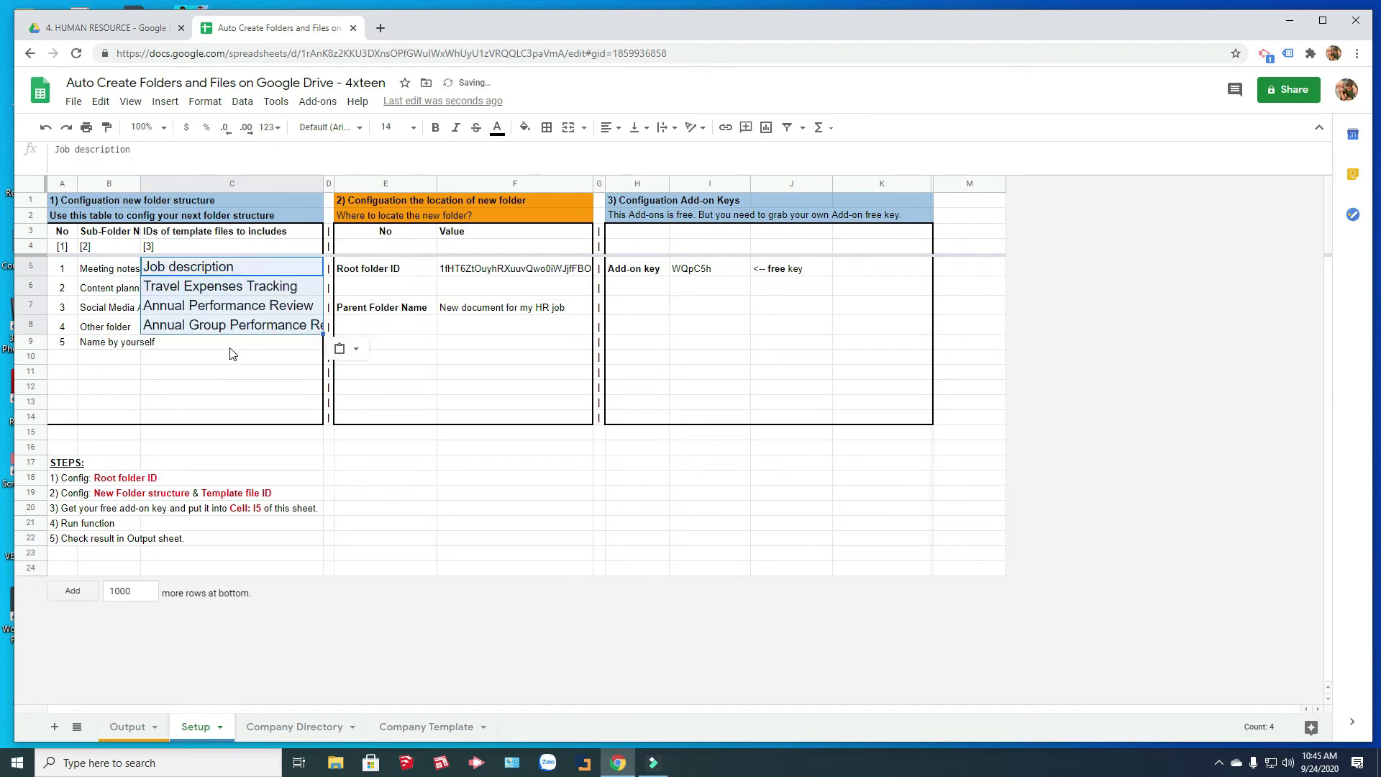
{"action": "key", "text": "ctrl+z"}
Paste the copied template names over sub-folder names 1 to 4 in the Setup folder structure table.
{"action": "left_click", "coordinate": [107, 268]}
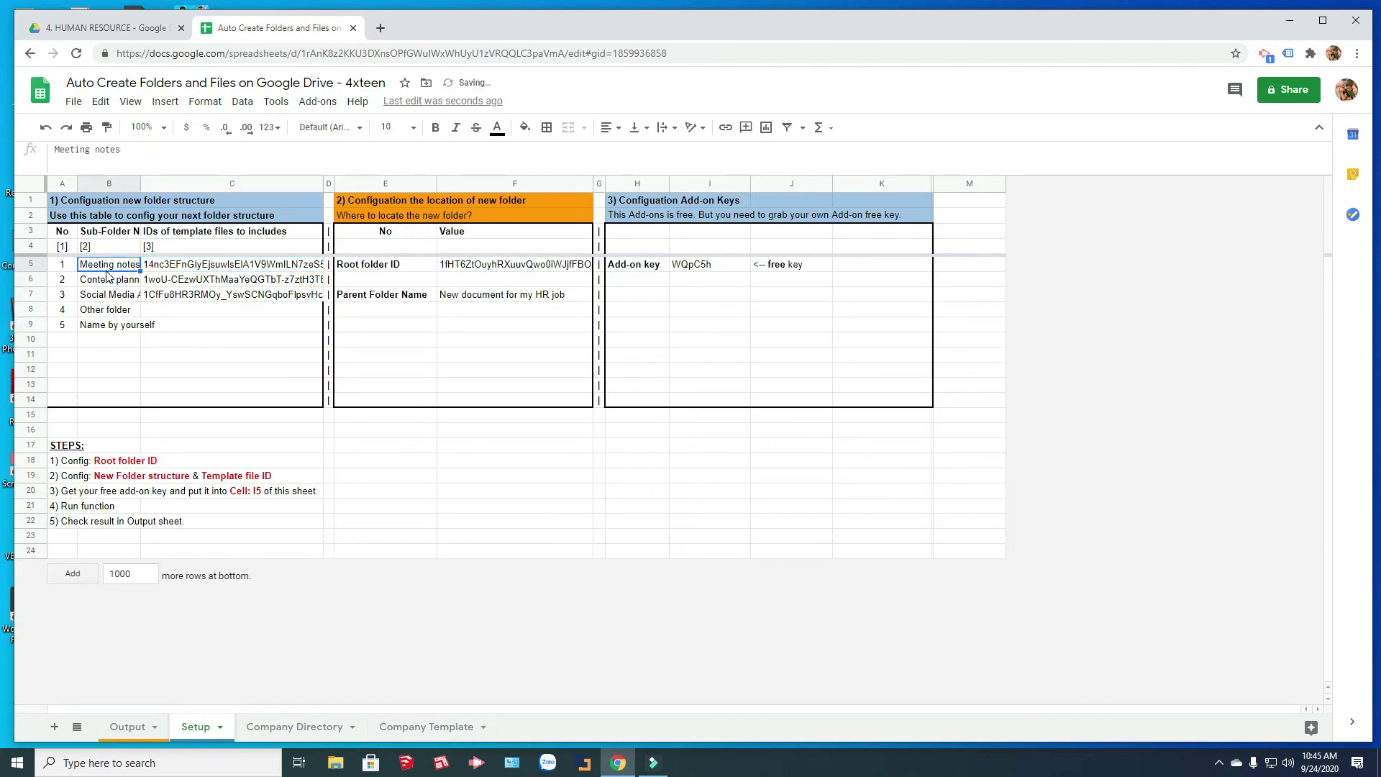
{"action": "key", "text": "ctrl+v"}
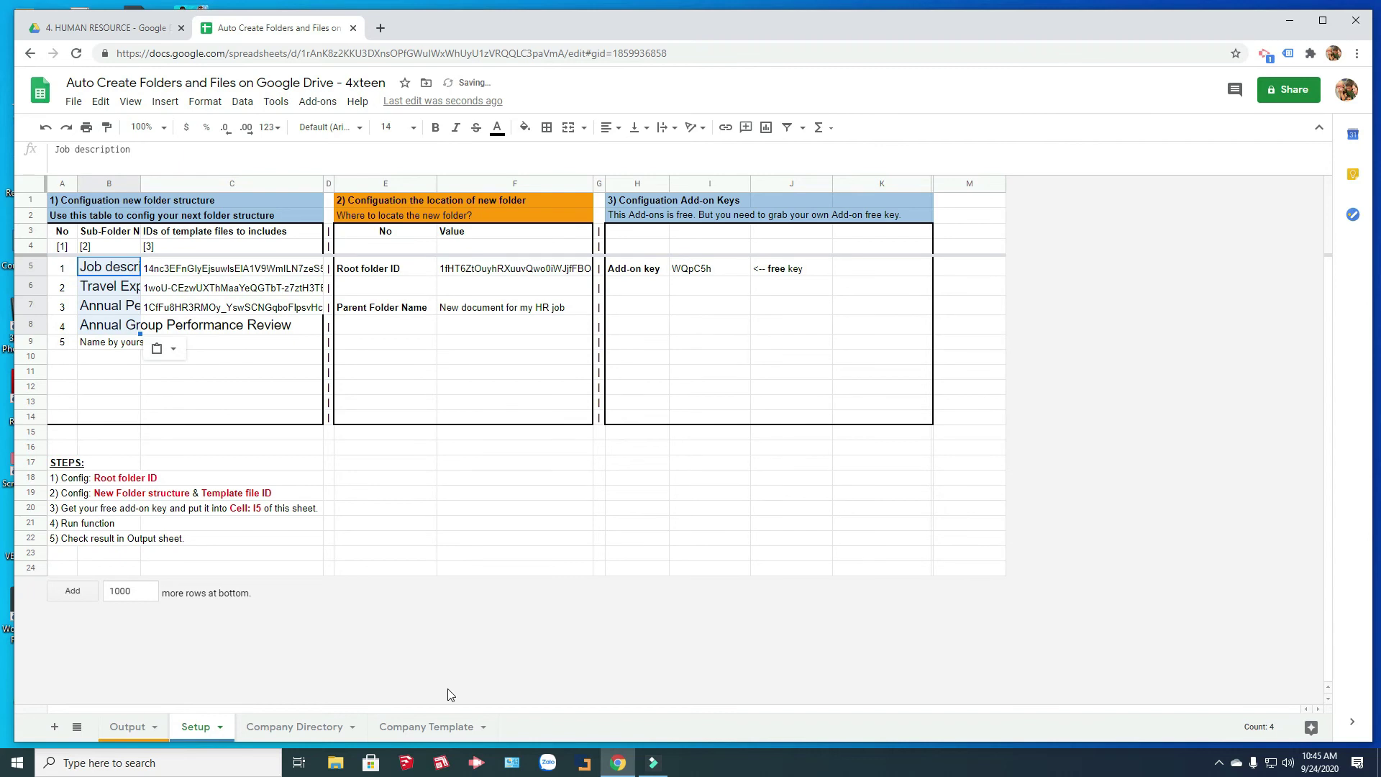
Copy the four Human resource file IDs from Company Template into the template file ID column for sub-folders 1 to 4 in Setup.
{"action": "left_click", "coordinate": [428, 726]}
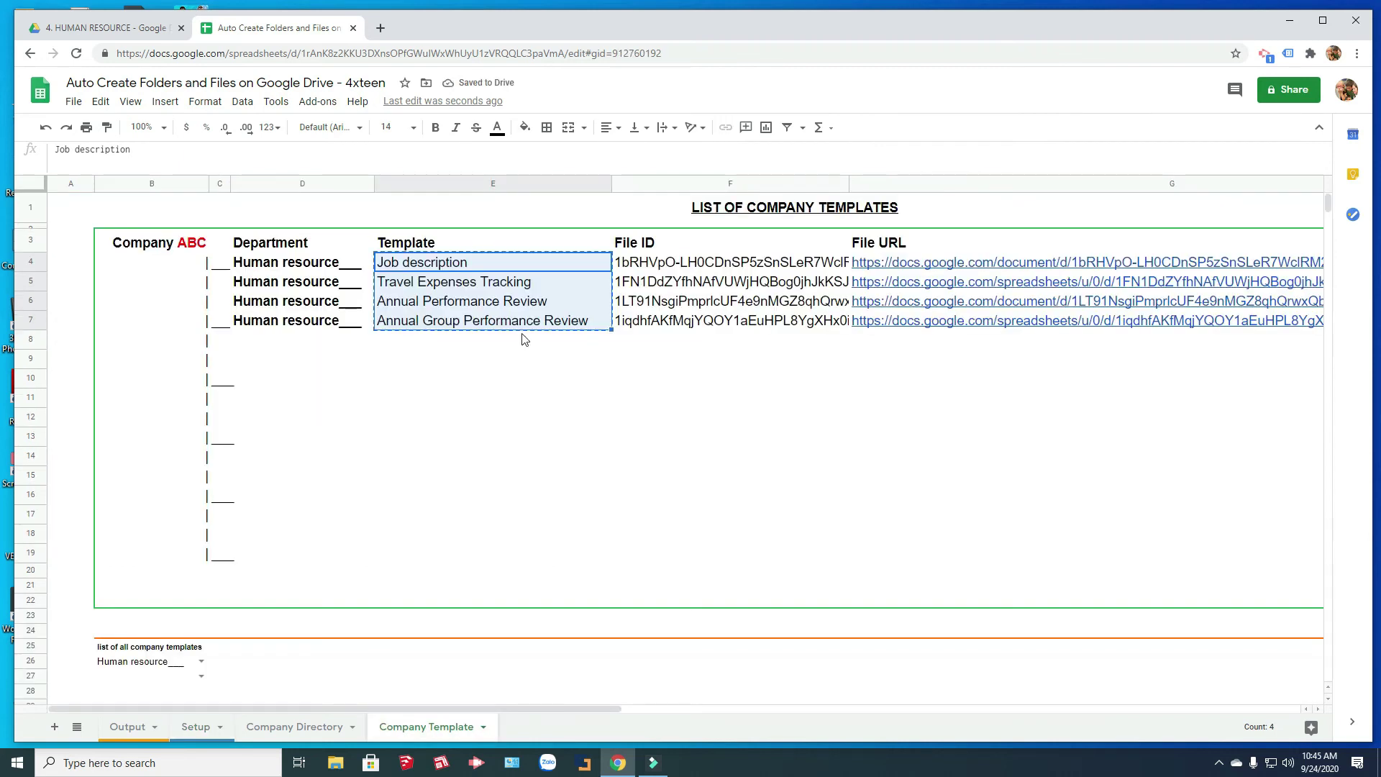
{"action": "left_click_drag", "start_coordinate": [640, 266], "coordinate": [642, 332]}
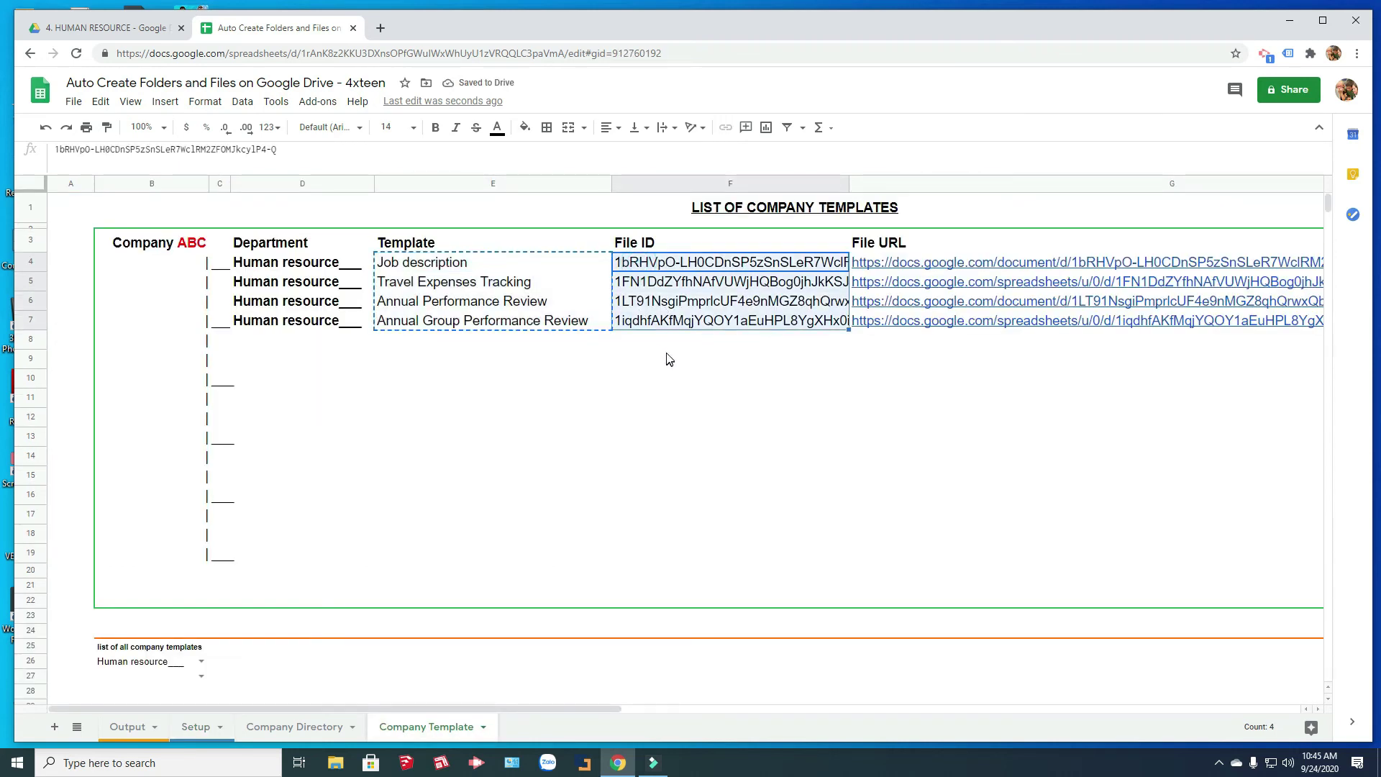
{"action": "key", "text": "ctrl+c"}
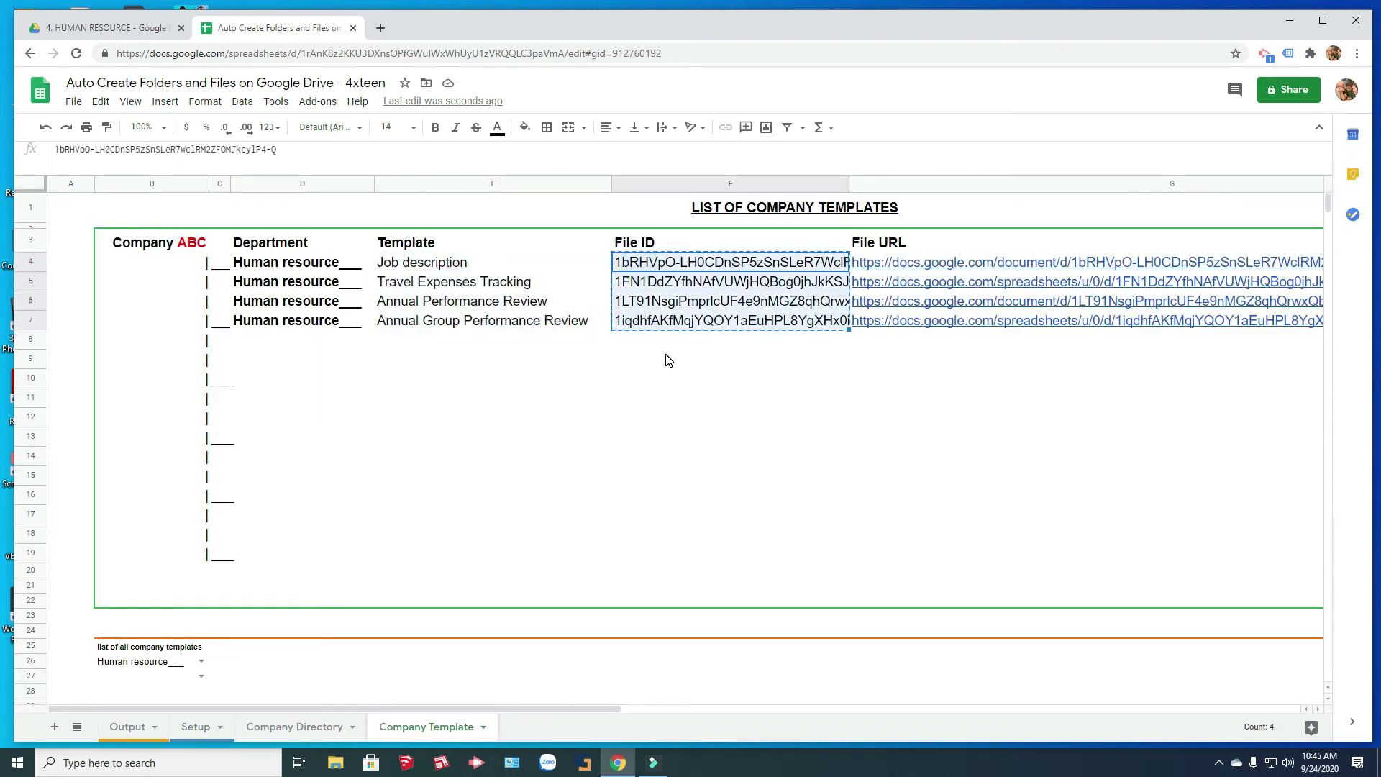
{"action": "left_click", "coordinate": [194, 726]}
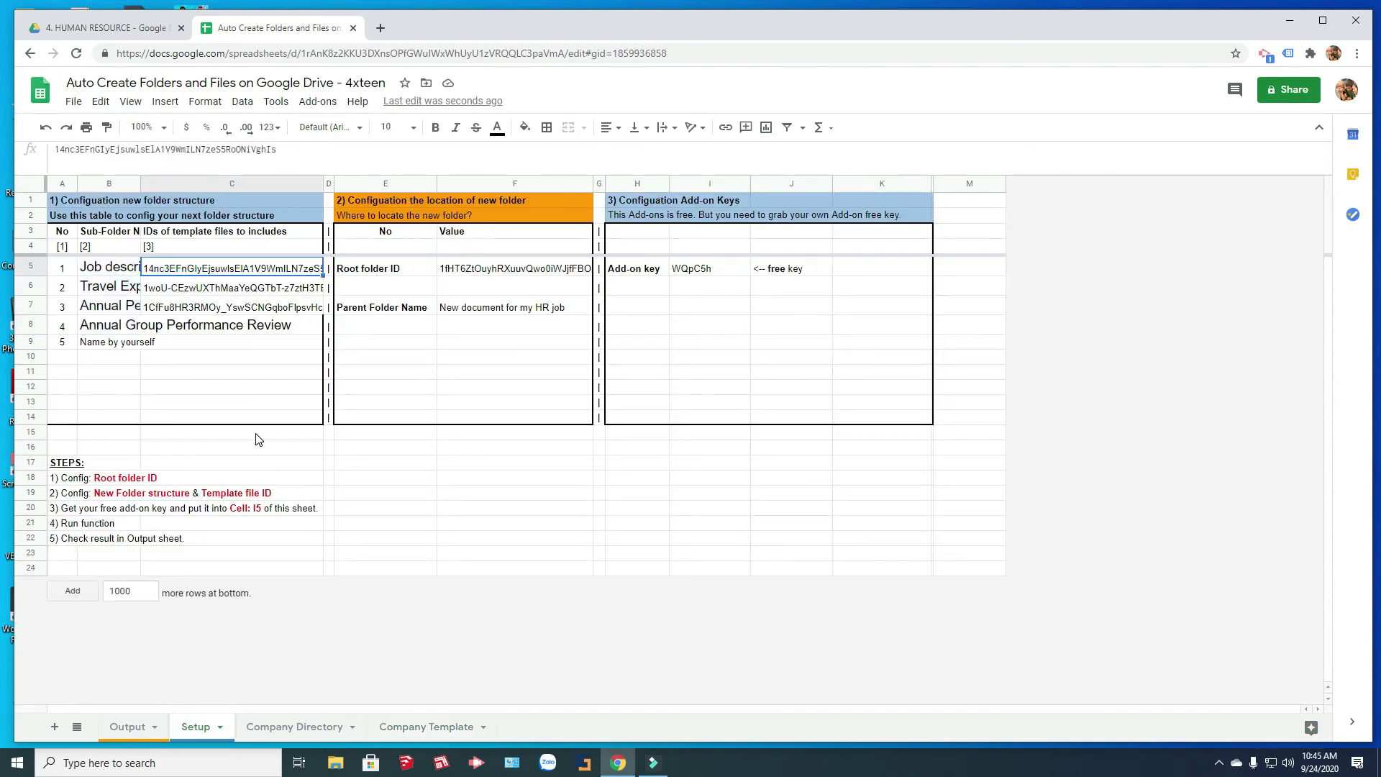
{"action": "key", "text": "ctrl+v"}
{"action": "left_click", "coordinate": [177, 384]}
Rename sub-folder 5 in the folder structure table as "Other document".
{"action": "left_click", "coordinate": [85, 342]}
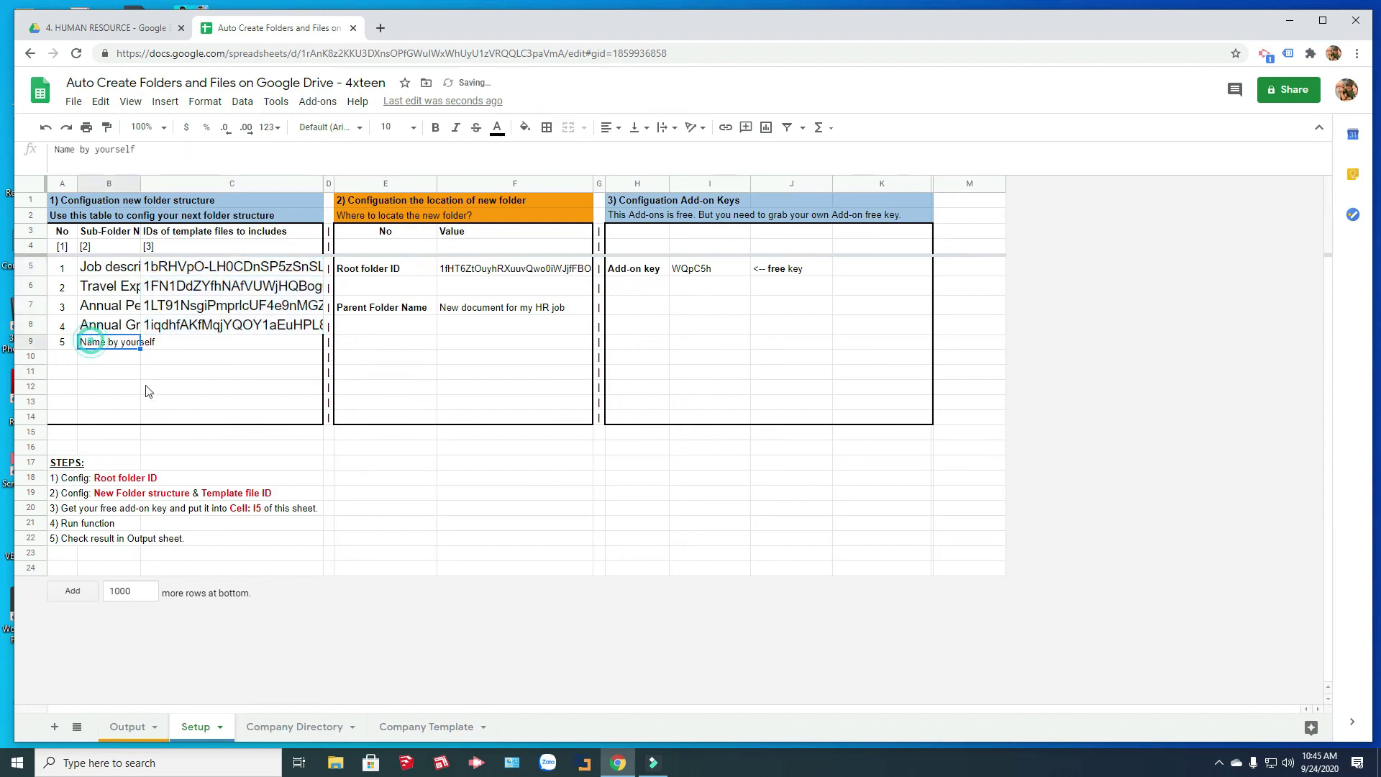
{"action": "type", "text": "Other document"}
{"action": "key", "text": "Return"}
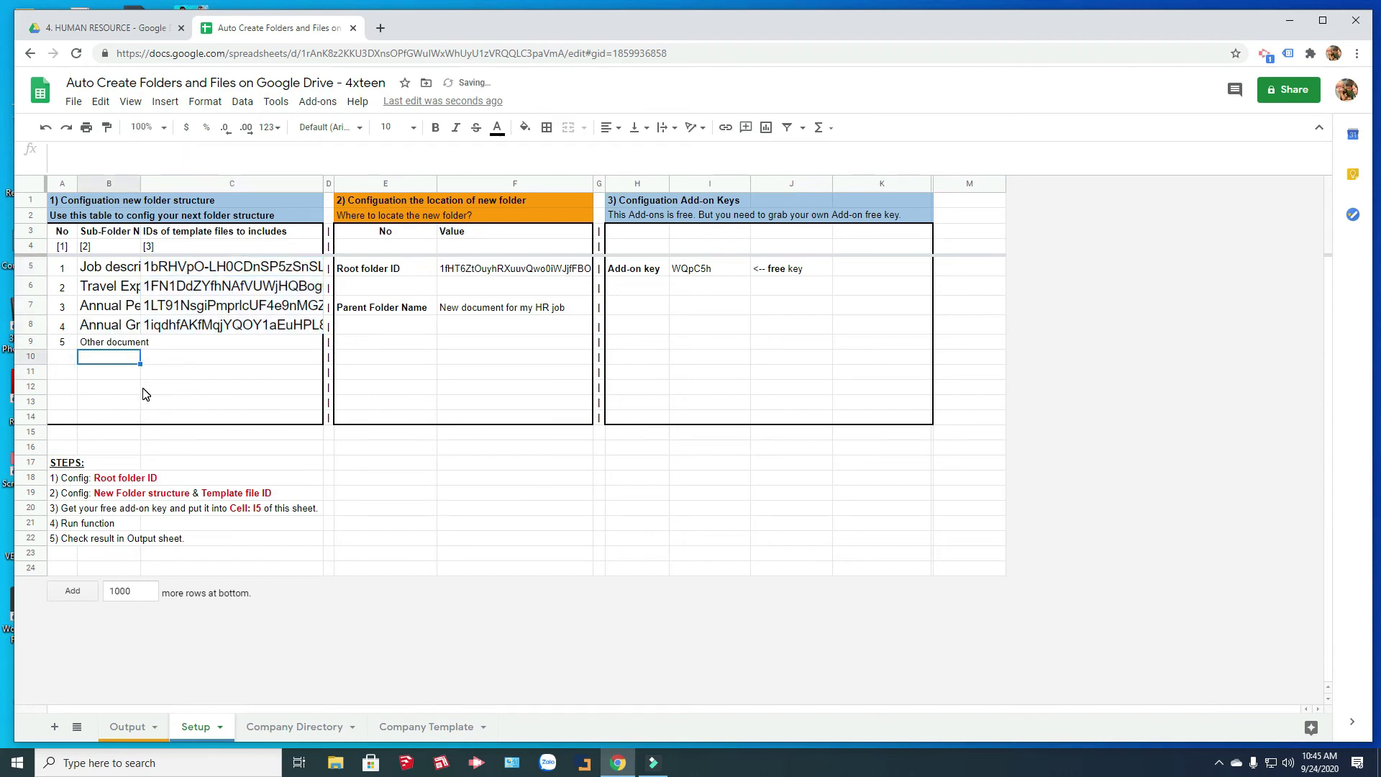
Copy the cell format of "Other document" onto the pasted names and file IDs of sub-folders 1 to 4.
{"action": "left_click", "coordinate": [110, 342]}
{"action": "left_click", "coordinate": [106, 128]}
{"action": "left_click", "coordinate": [97, 259]}
{"action": "left_click_drag", "start_coordinate": [178, 338], "coordinate": [231, 330]}
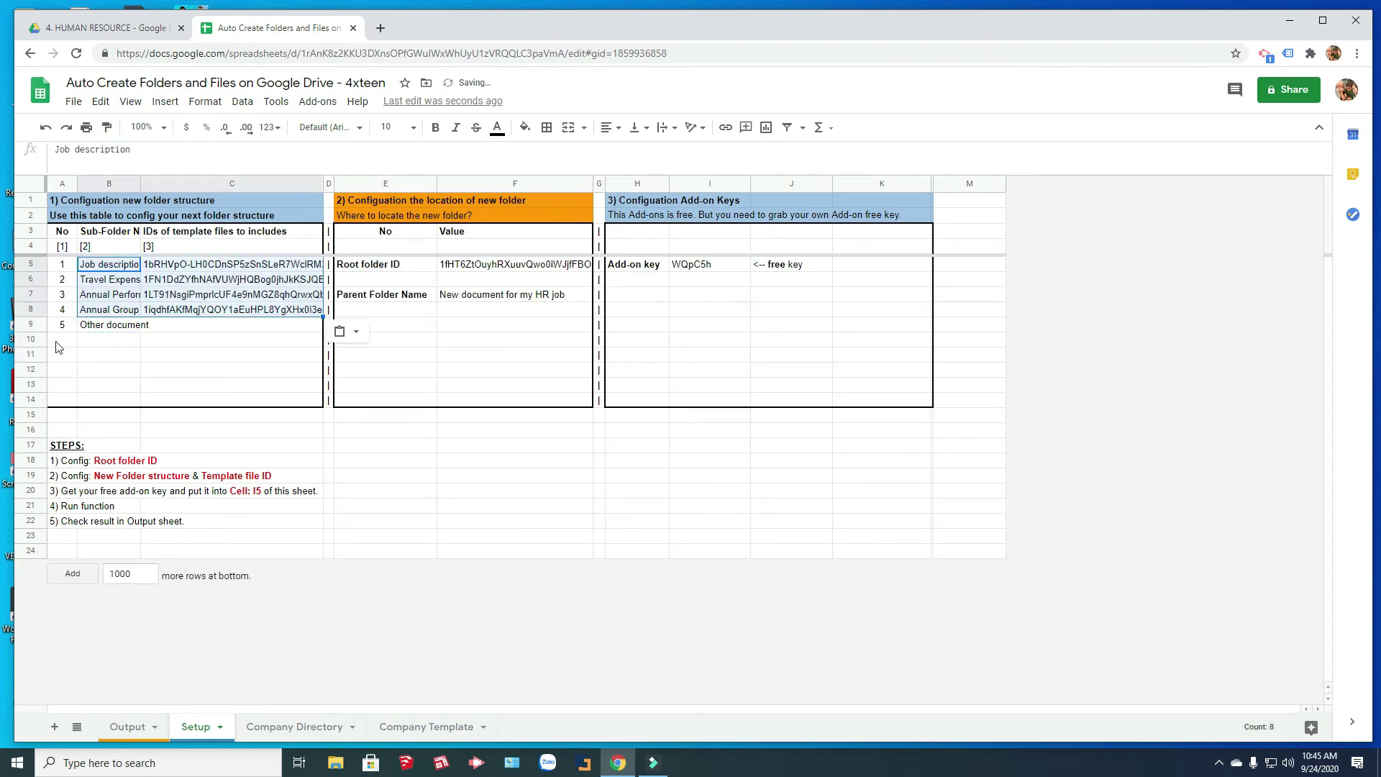
Extend the numbering in the No column of the folder structure table from 5 up to 10.
{"action": "left_click", "coordinate": [59, 348]}
{"action": "left_click_drag", "start_coordinate": [57, 308], "coordinate": [71, 406]}
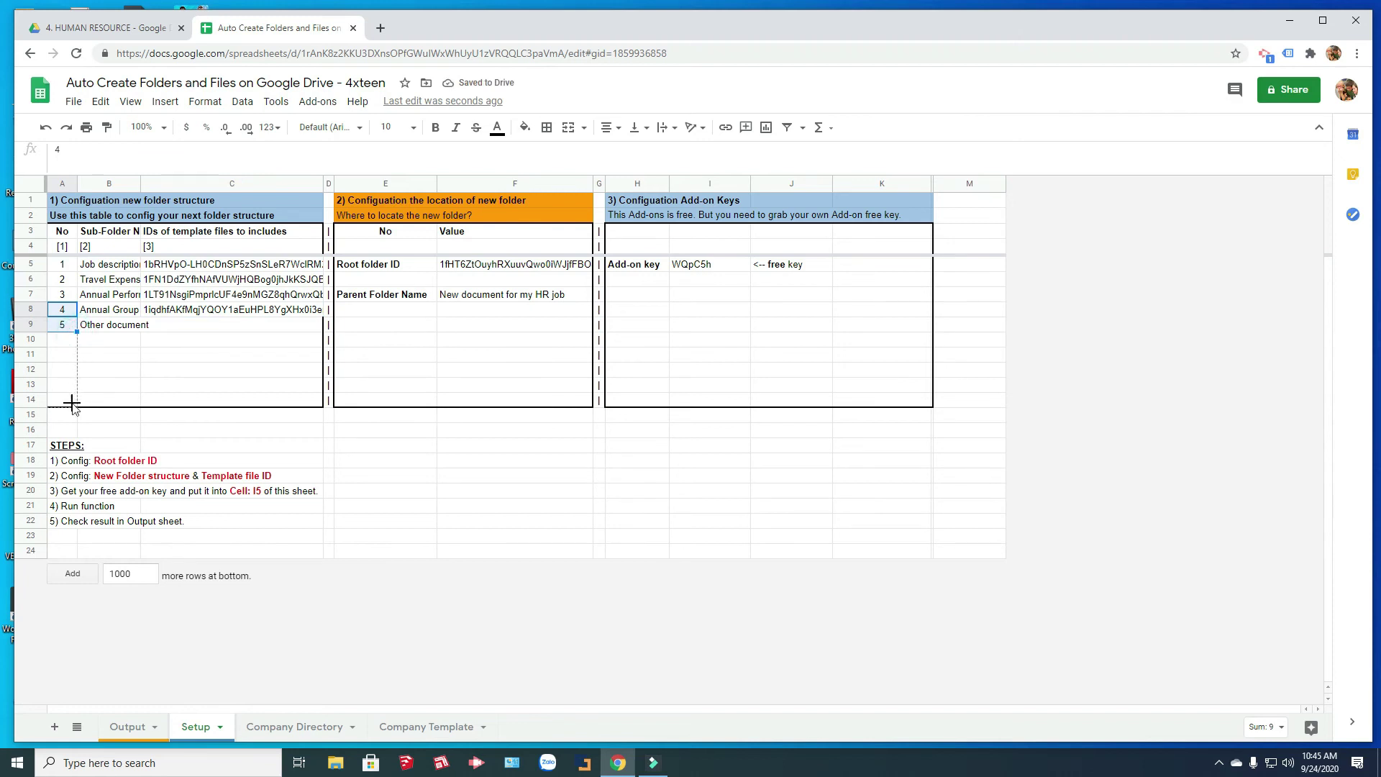
Name sub-folders 6 to 10 in the folder structure table "next folder 1", "folder 2", "folder 3", "folder 4" and "folder 5".
{"action": "left_click", "coordinate": [103, 348]}
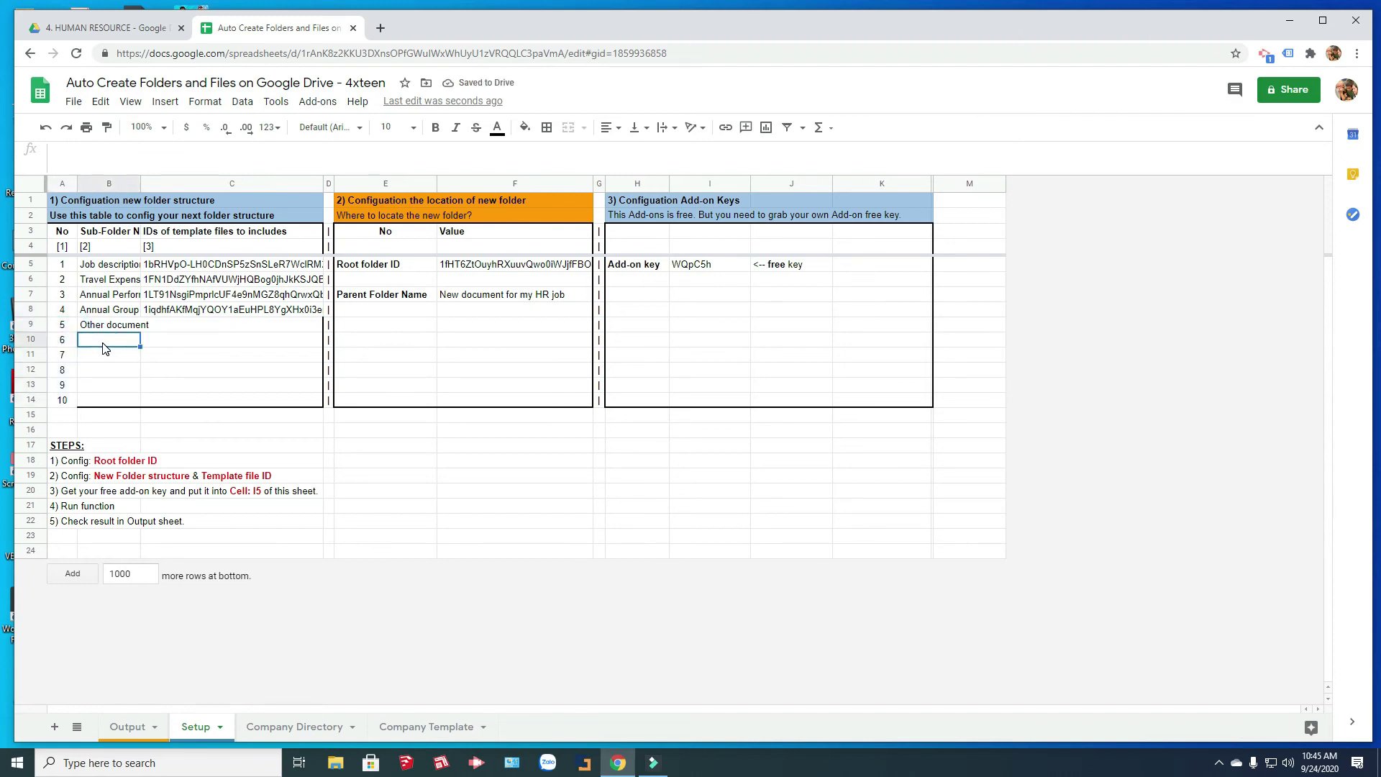
{"action": "type", "text": "d"}
{"action": "type", "text": "ne"}
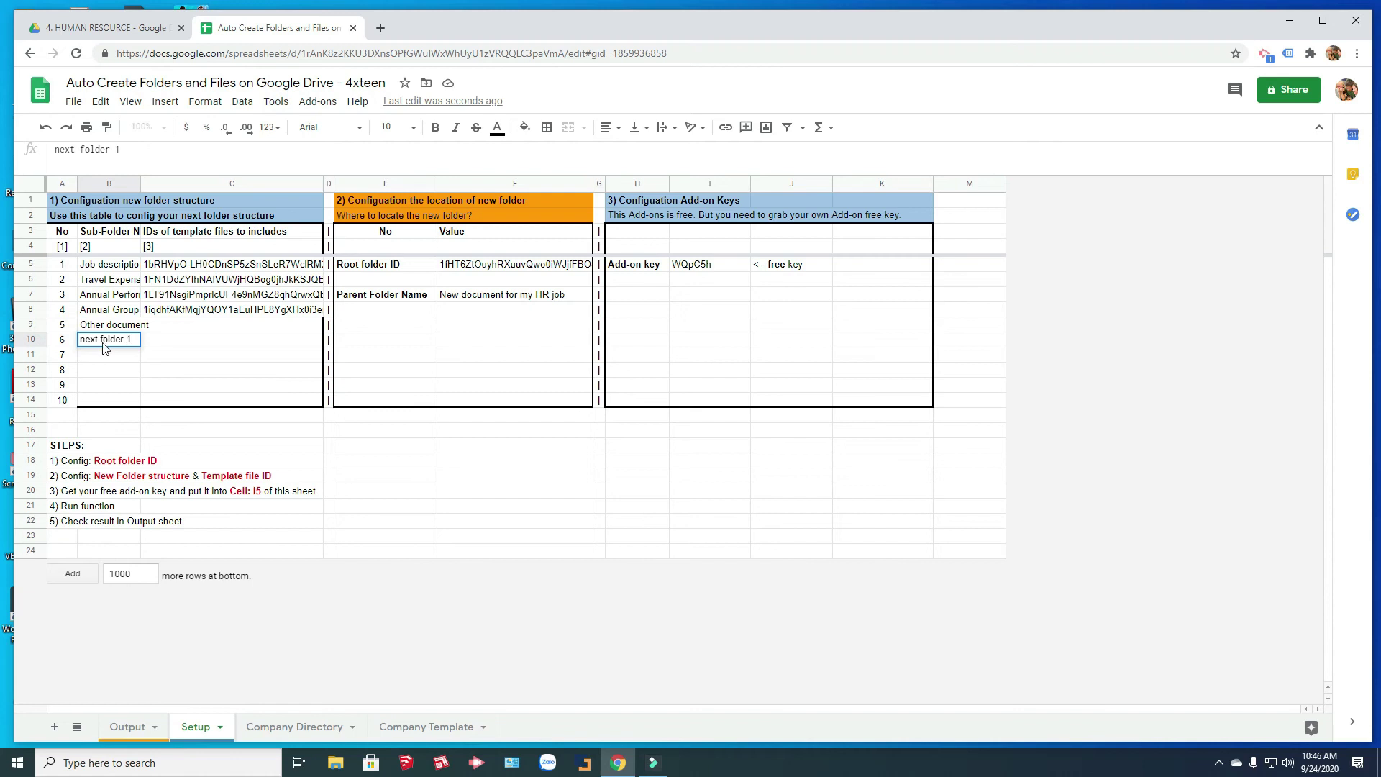
{"action": "key", "text": "Return"}
{"action": "type", "text": "x"}
{"action": "key", "text": "BackSpace"}
{"action": "type", "text": "folder 2"}
{"action": "key", "text": "Return"}
{"action": "type", "text": "folder 3"}
{"action": "key", "text": "Return"}
{"action": "type", "text": "fo"}
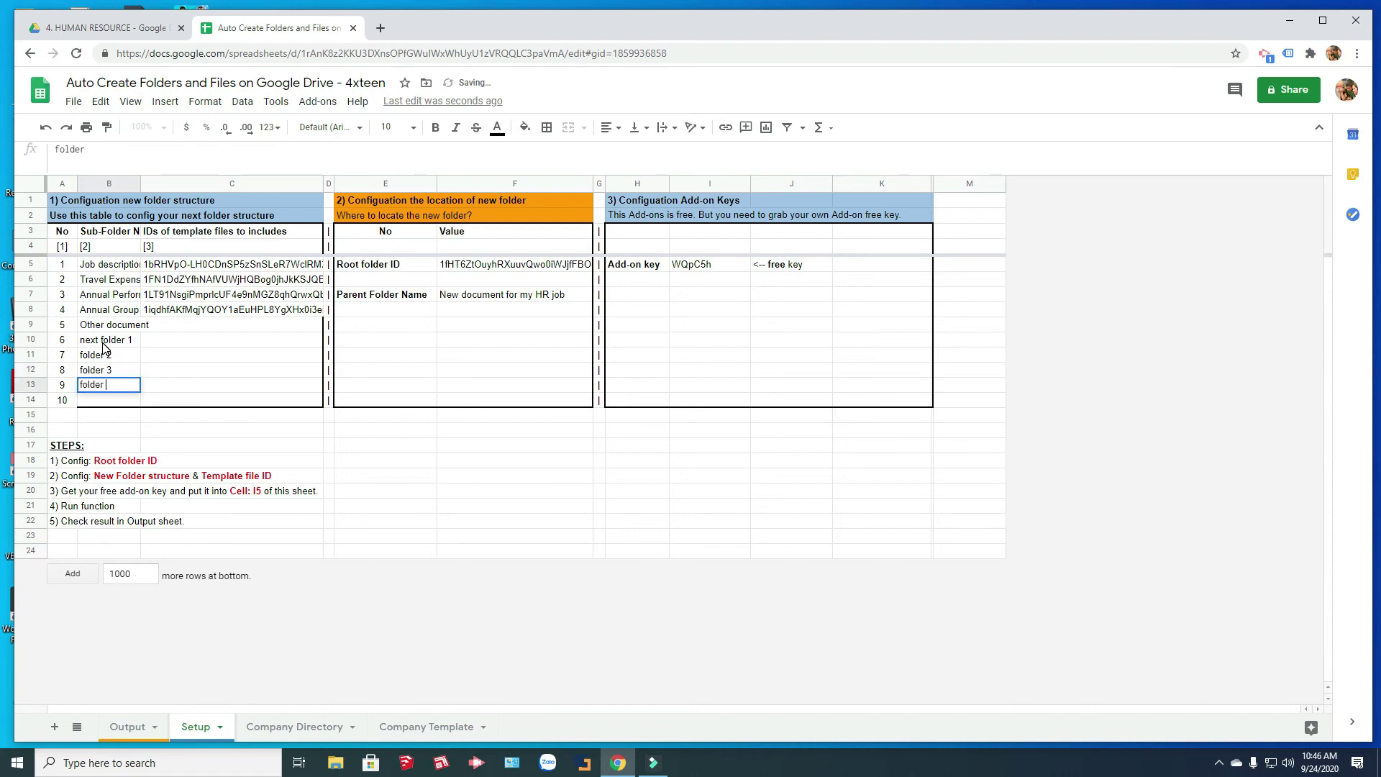
{"action": "key", "text": "Return"}
{"action": "type", "text": "folder"}
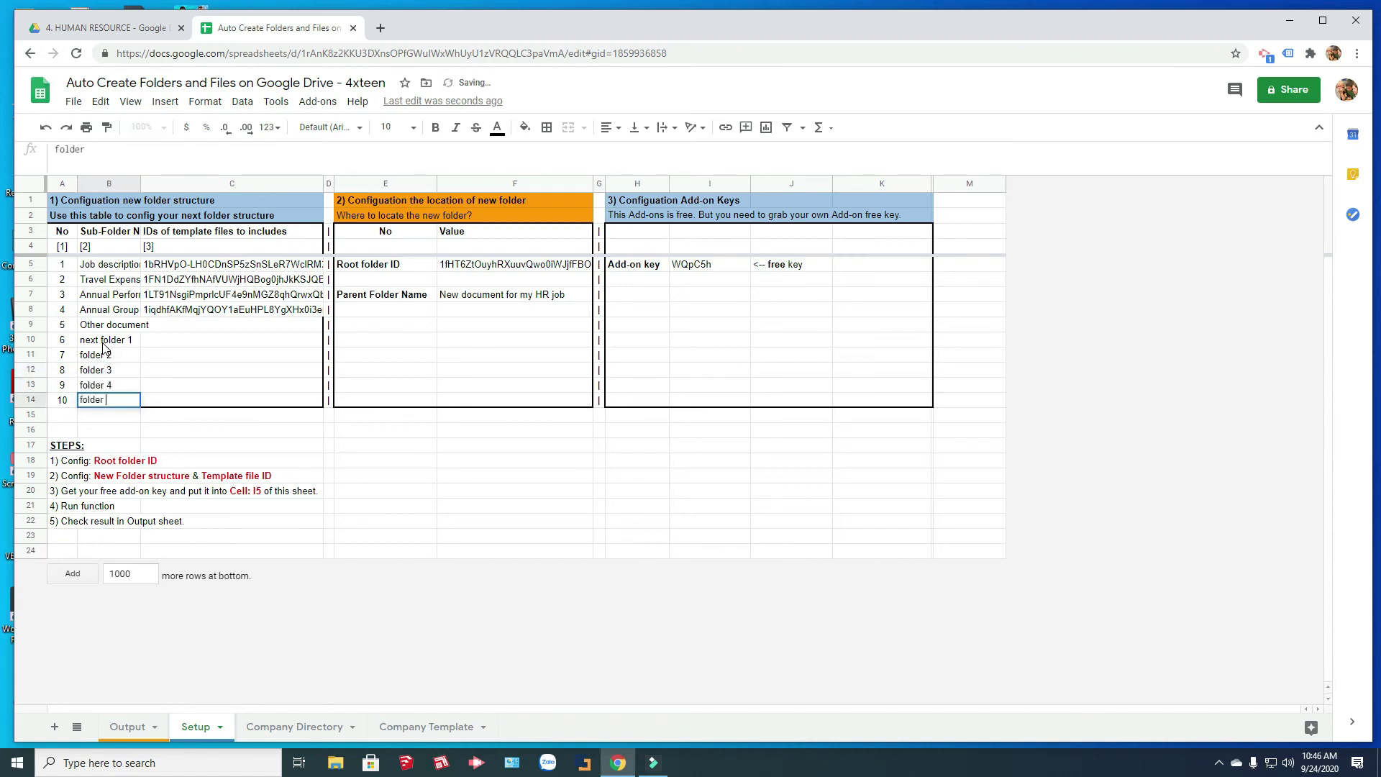
{"action": "type", "text": " 5"}
{"action": "key", "text": "Return"}
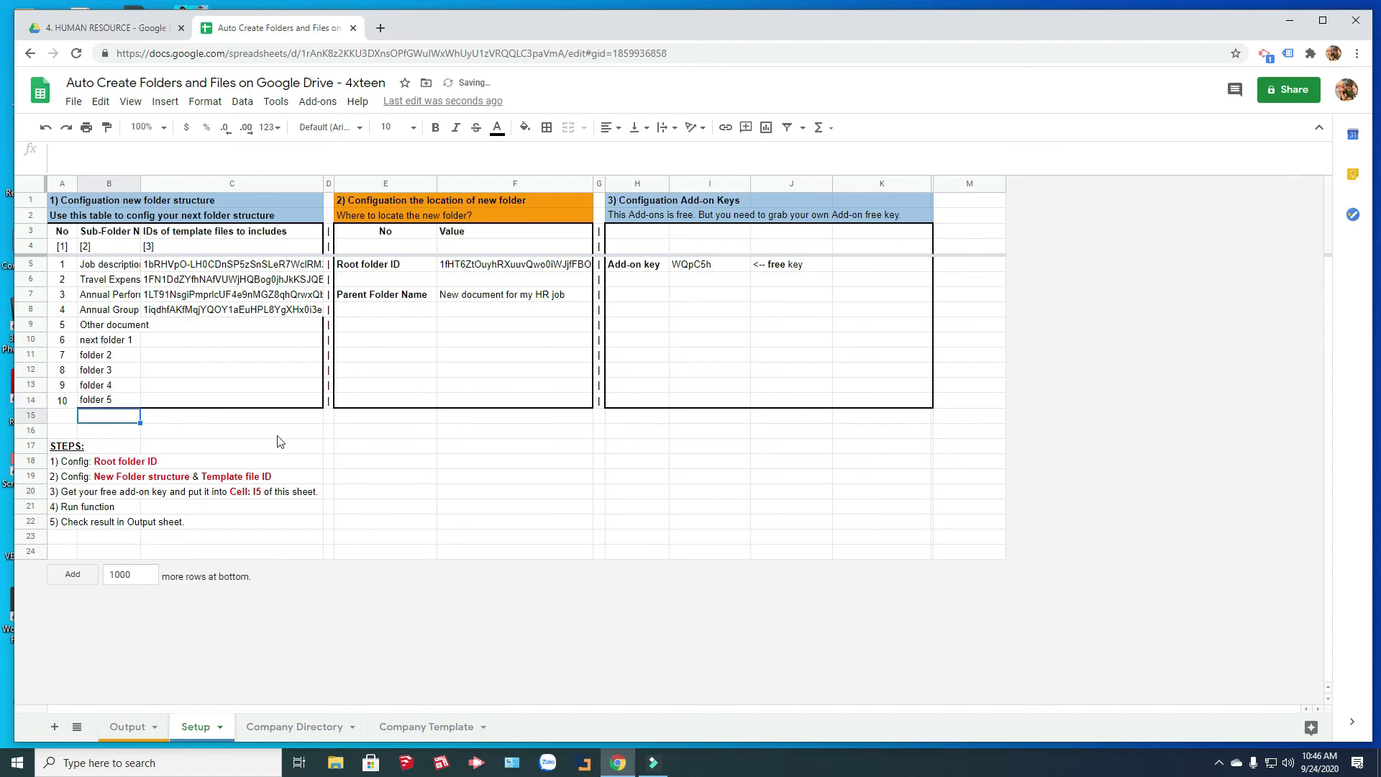
Review the latest entries in the Output sheet and run the Auto create directory add-on.
{"action": "left_click", "coordinate": [129, 721]}
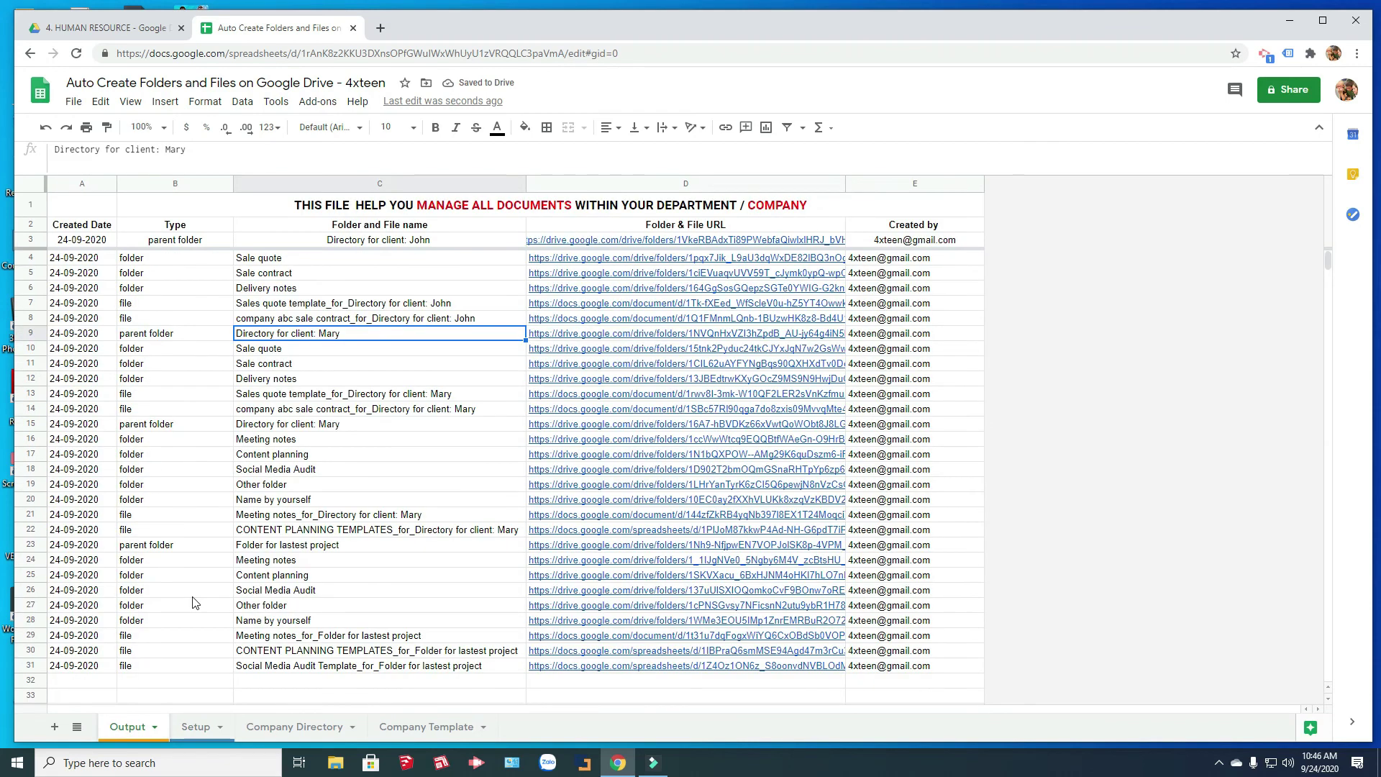
{"action": "left_click_drag", "start_coordinate": [72, 560], "coordinate": [789, 463]}
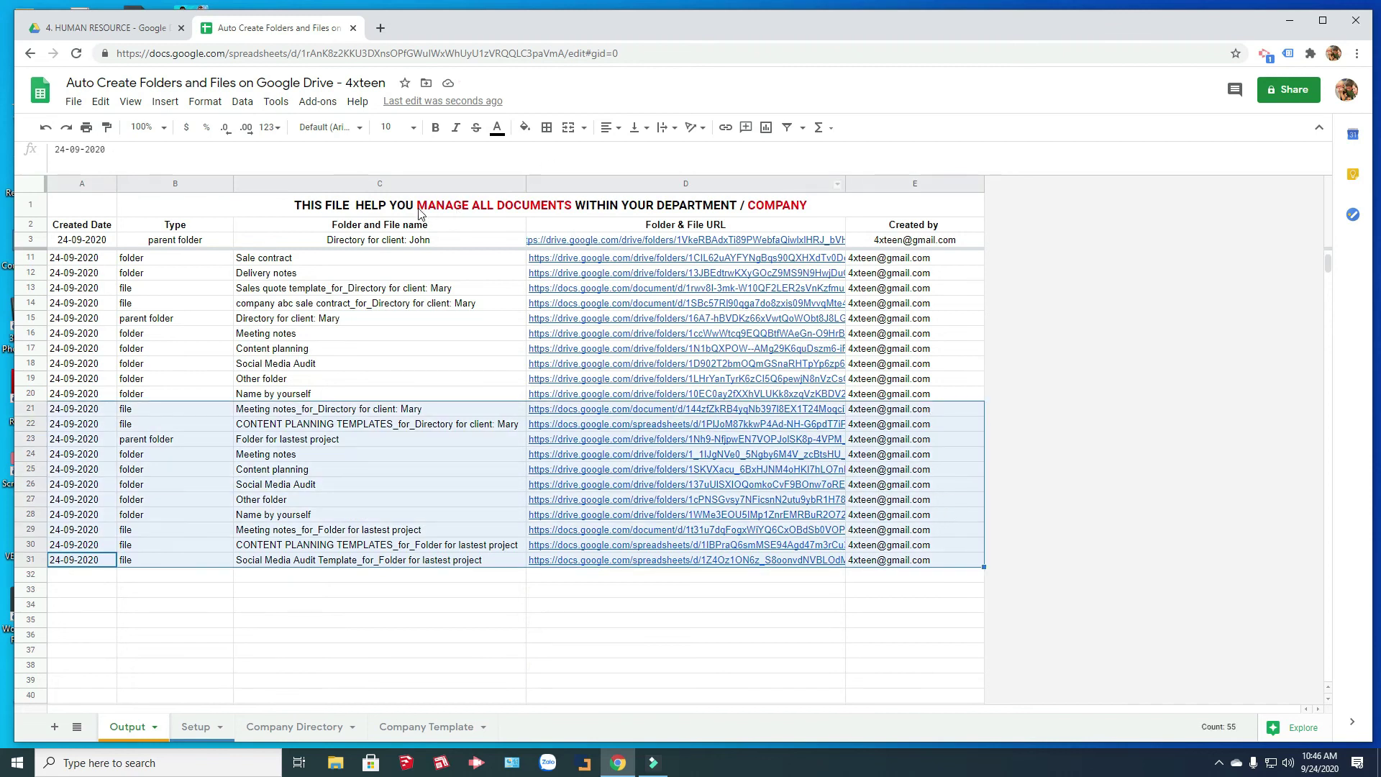
{"action": "left_click", "coordinate": [317, 102]}
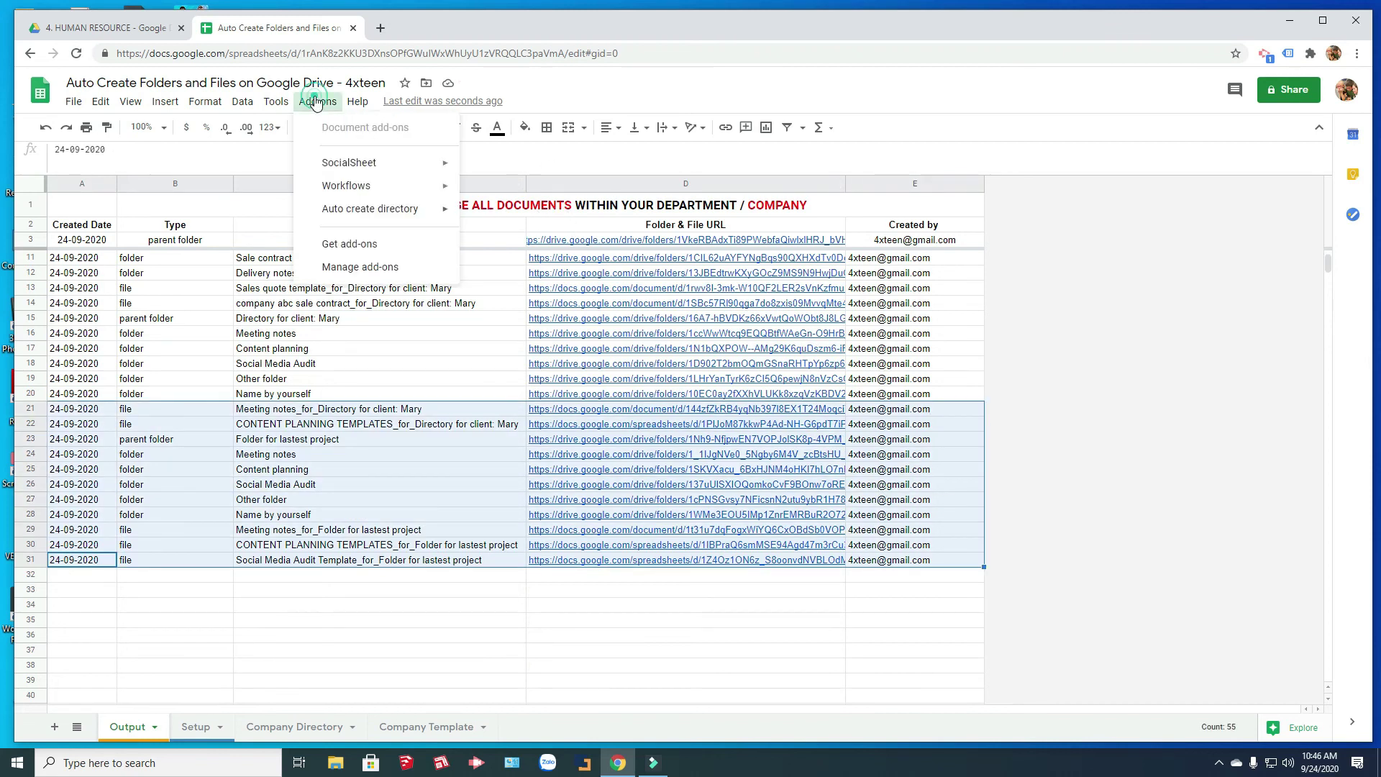
{"action": "mouse_move", "coordinate": [453, 212]}
{"action": "left_click", "coordinate": [508, 216]}
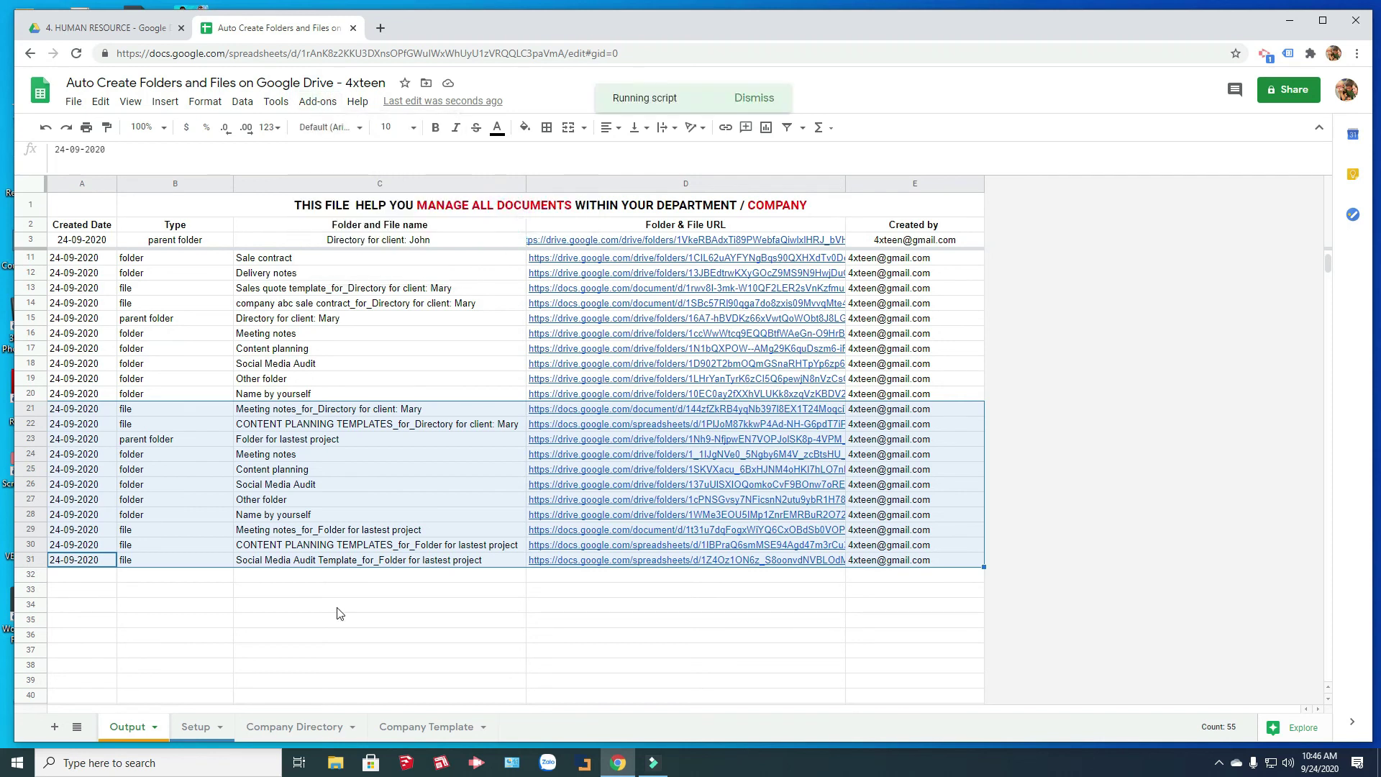
{"action": "left_click", "coordinate": [75, 576]}
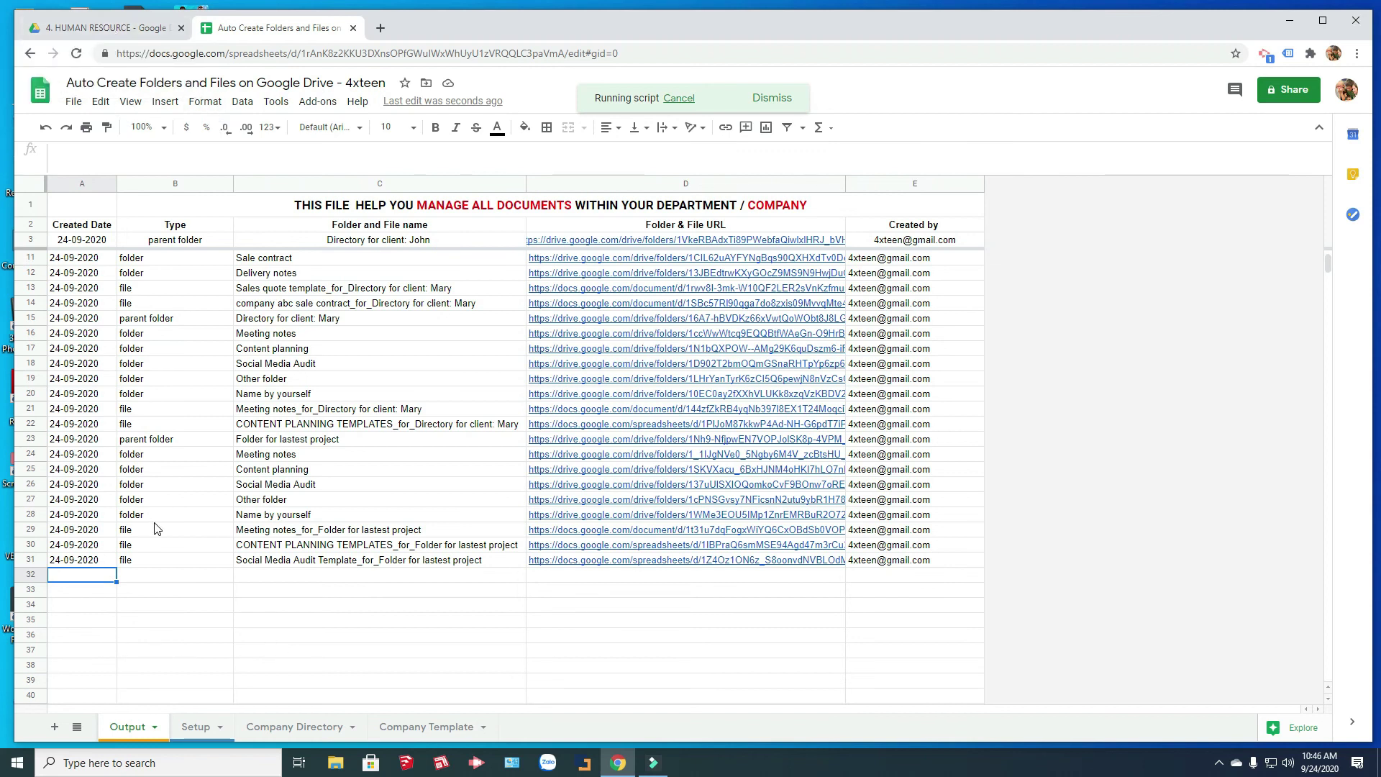
Check the Setup sheet, refresh the 4. HUMAN RESOURCE folder in Google Drive and open its "New document for my HR job" folder.
{"action": "left_click", "coordinate": [194, 726]}
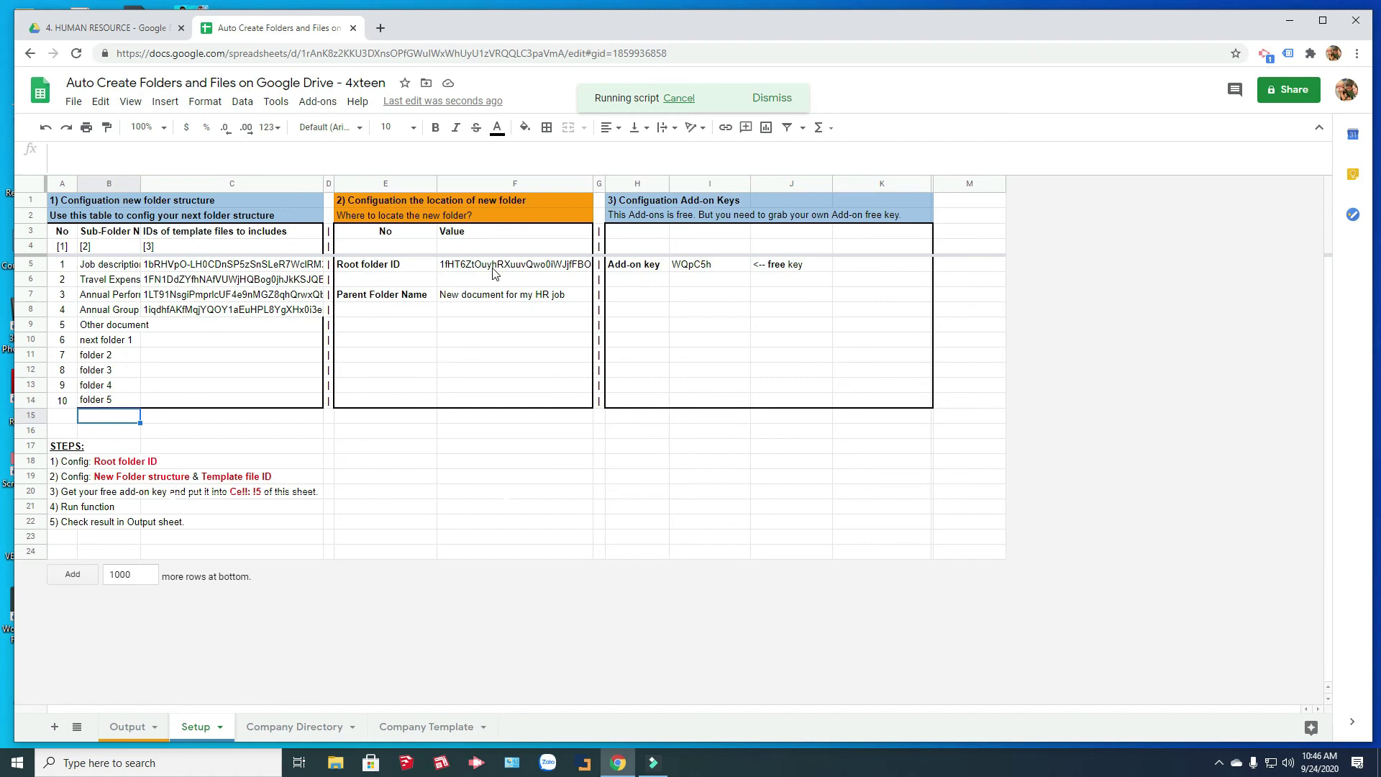
{"action": "left_click", "coordinate": [108, 28]}
{"action": "left_click", "coordinate": [460, 330]}
{"action": "key", "text": "F5"}
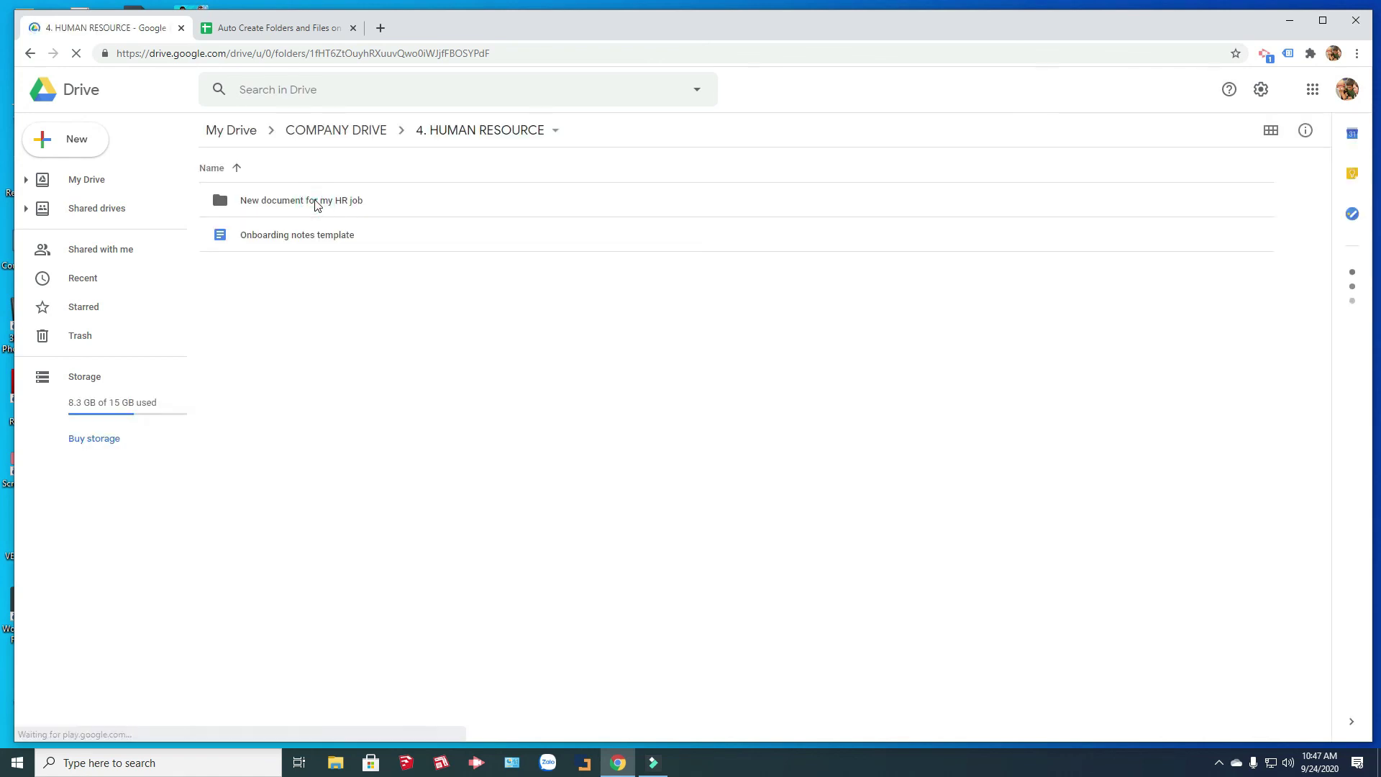
{"action": "double_click", "coordinate": [317, 202]}
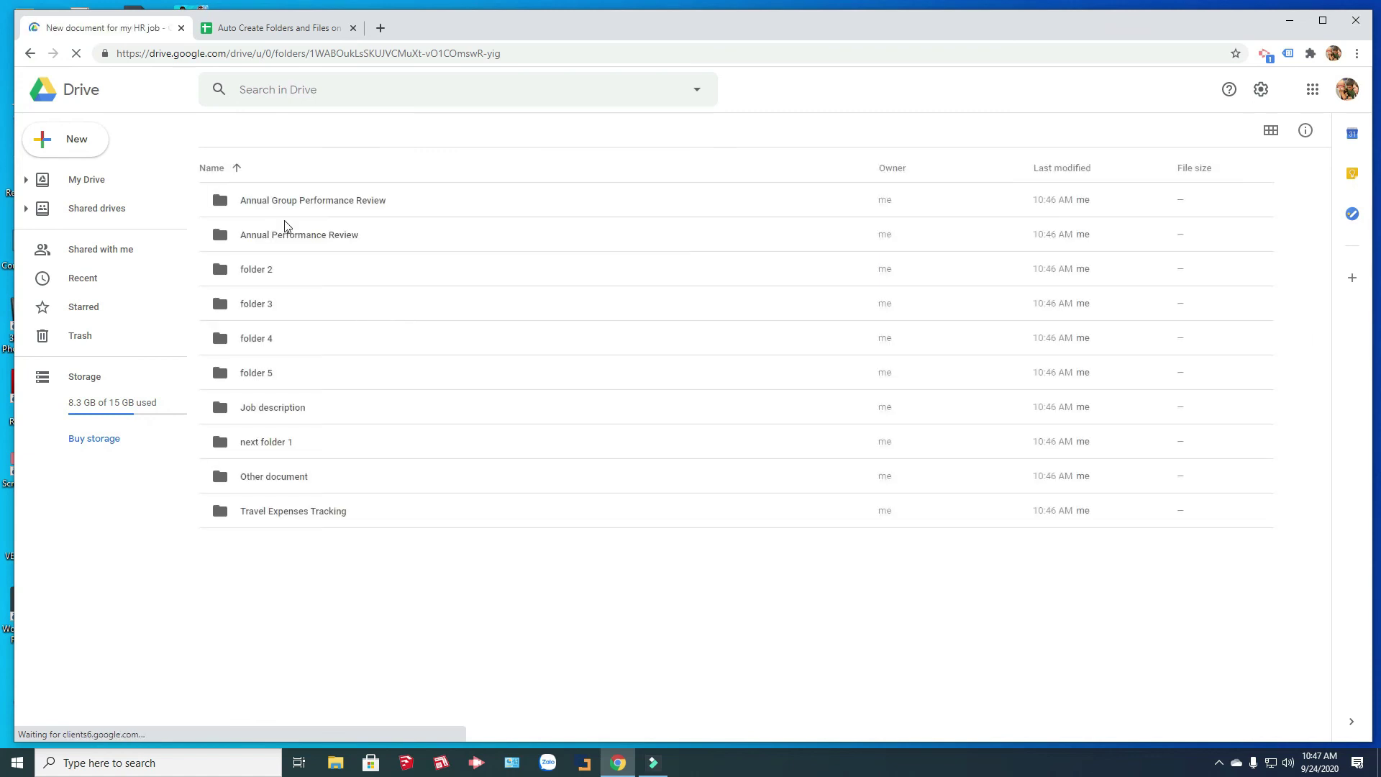
Go through the sub-folders inside "New document for my HR job" against the configured folder structure, down to Travel Expenses Tracking.
{"action": "left_click", "coordinate": [263, 243]}
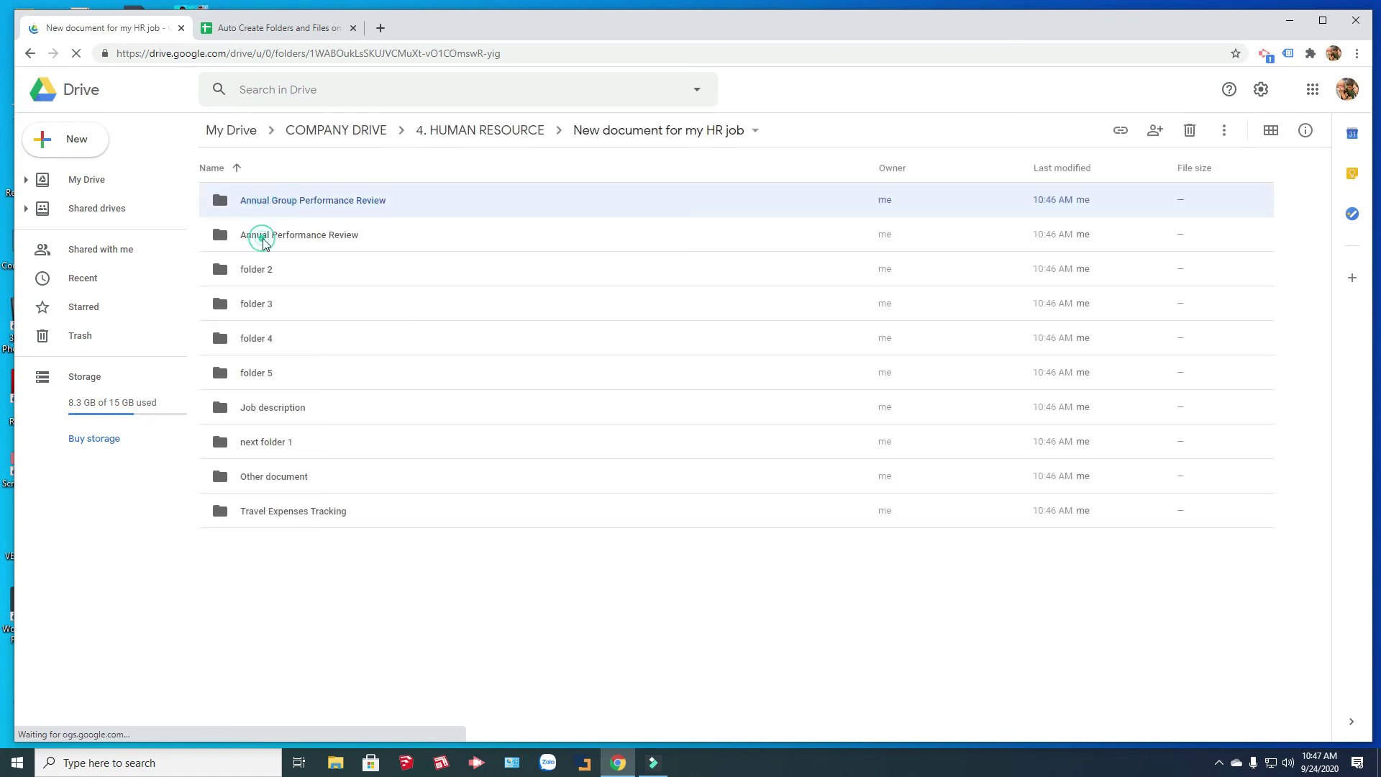
{"action": "left_click", "coordinate": [259, 279]}
{"action": "left_click", "coordinate": [266, 303]}
{"action": "left_click", "coordinate": [271, 373]}
{"action": "left_click", "coordinate": [276, 408]}
{"action": "left_click", "coordinate": [278, 441]}
{"action": "left_click", "coordinate": [296, 476]}
{"action": "left_click", "coordinate": [301, 512]}
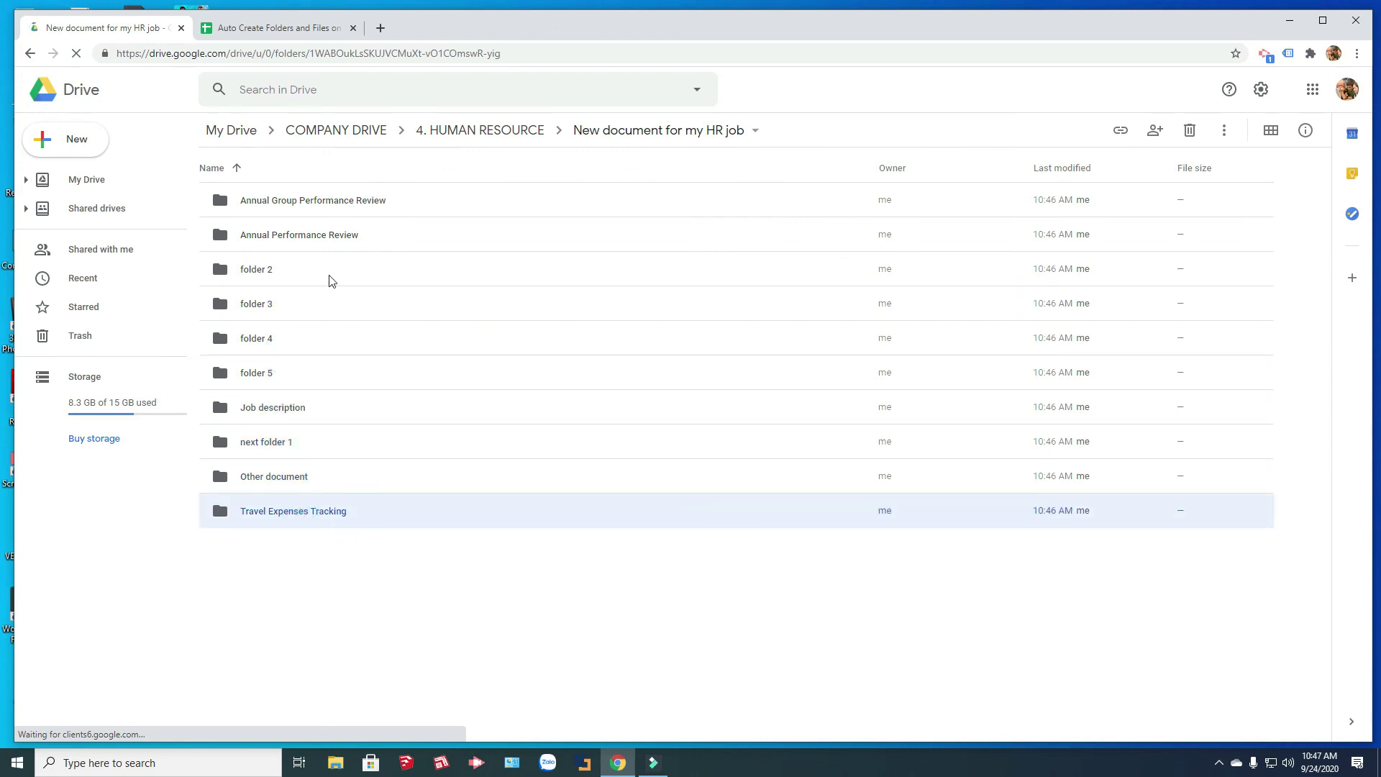
Inspect the template spreadsheet inside the Travel Expenses Tracking folder, close it and return to the Auto Create Folders and Files spreadsheet.
{"action": "double_click", "coordinate": [291, 512]}
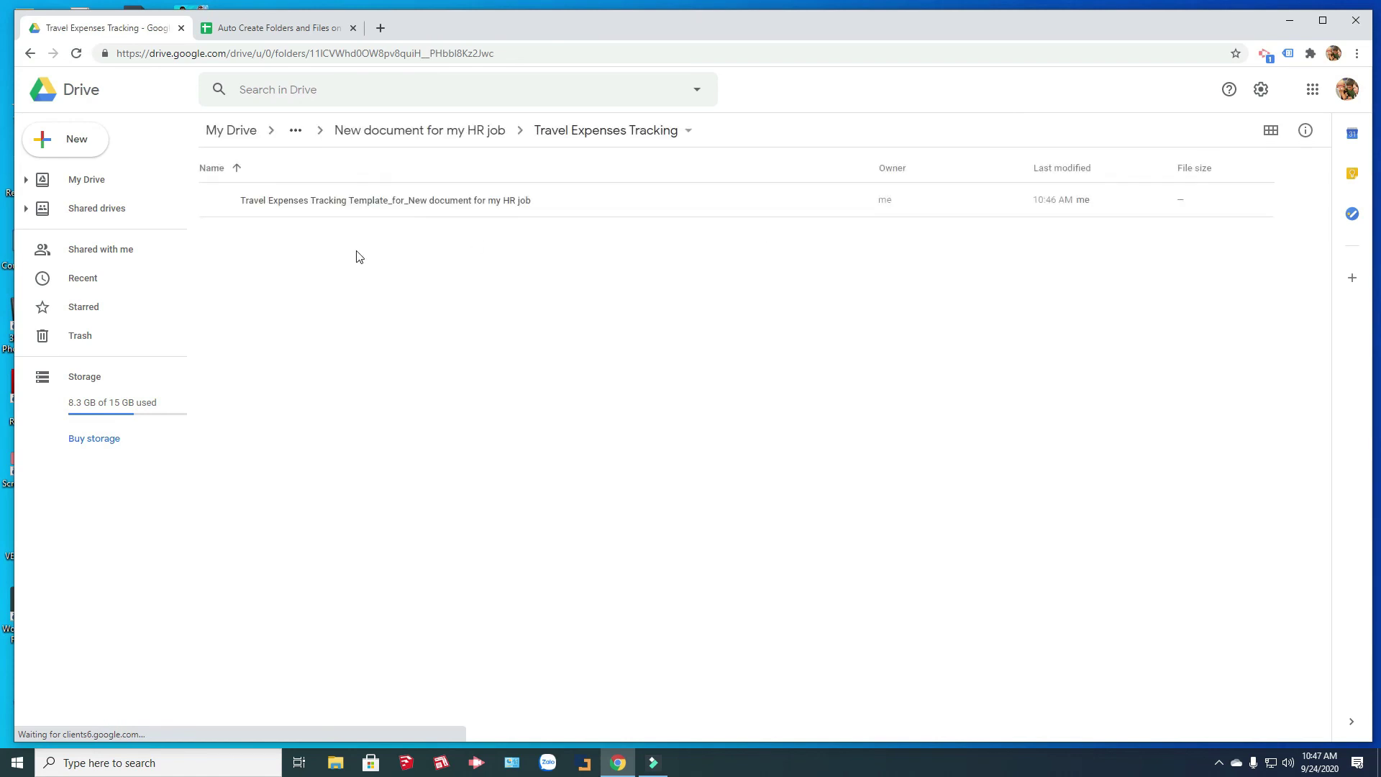
{"action": "double_click", "coordinate": [314, 203]}
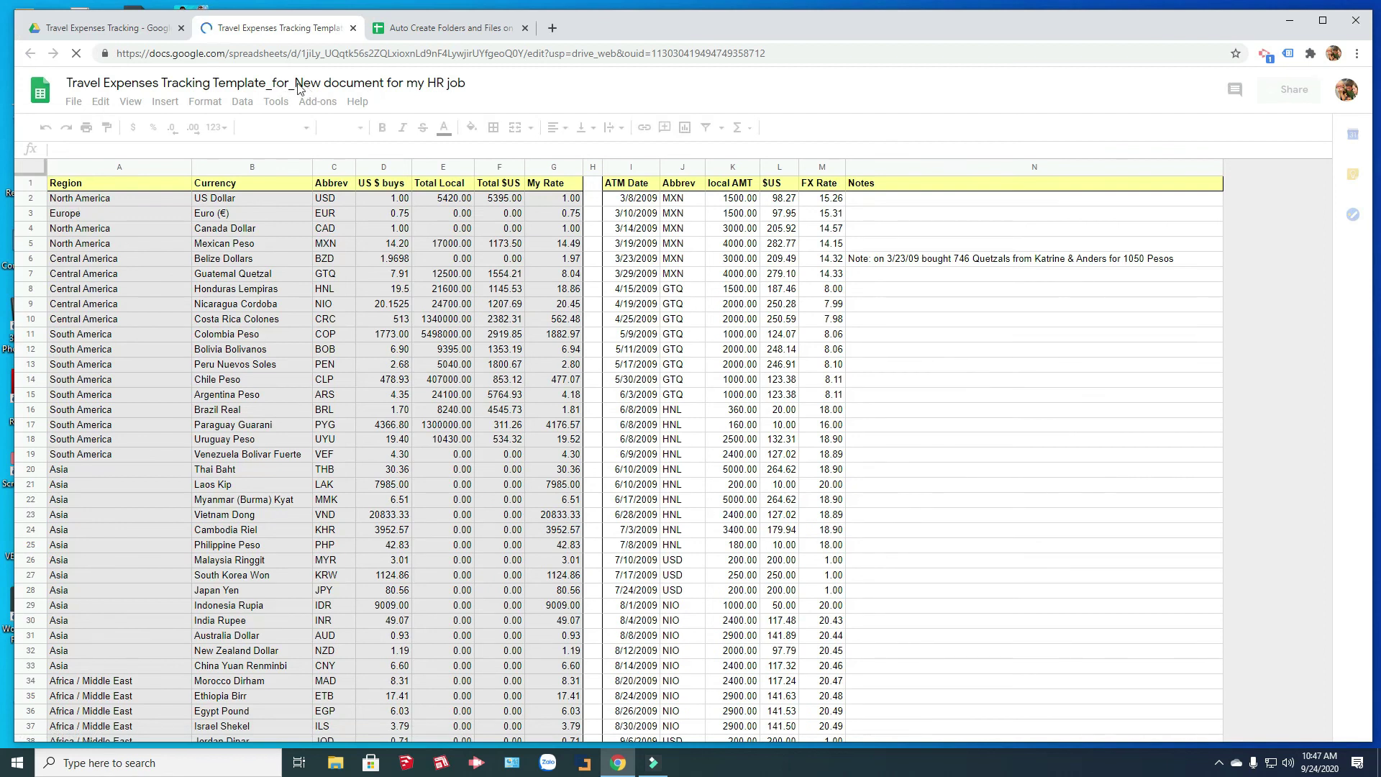
{"action": "left_click", "coordinate": [143, 448]}
{"action": "left_click", "coordinate": [78, 314]}
{"action": "left_click_drag", "start_coordinate": [338, 455], "coordinate": [786, 560]}
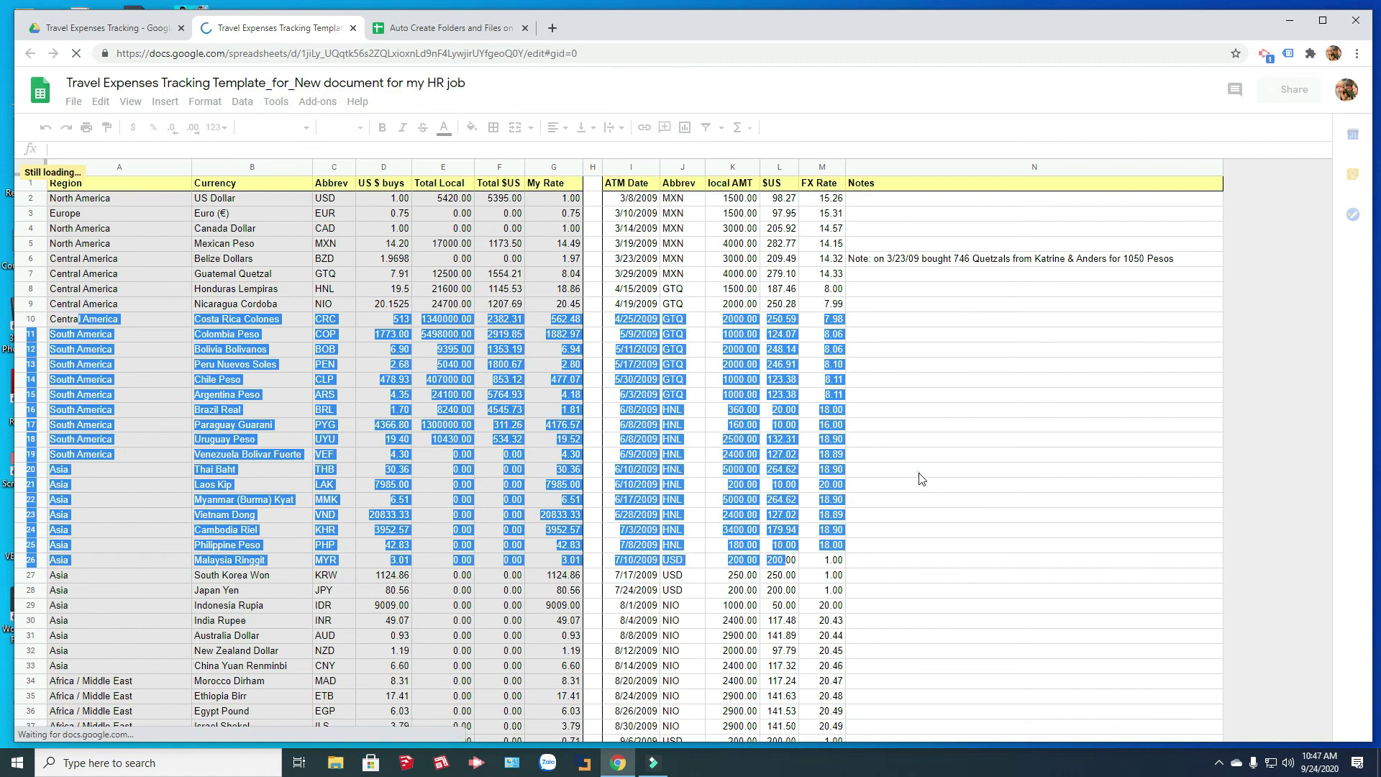
{"action": "left_click", "coordinate": [350, 29]}
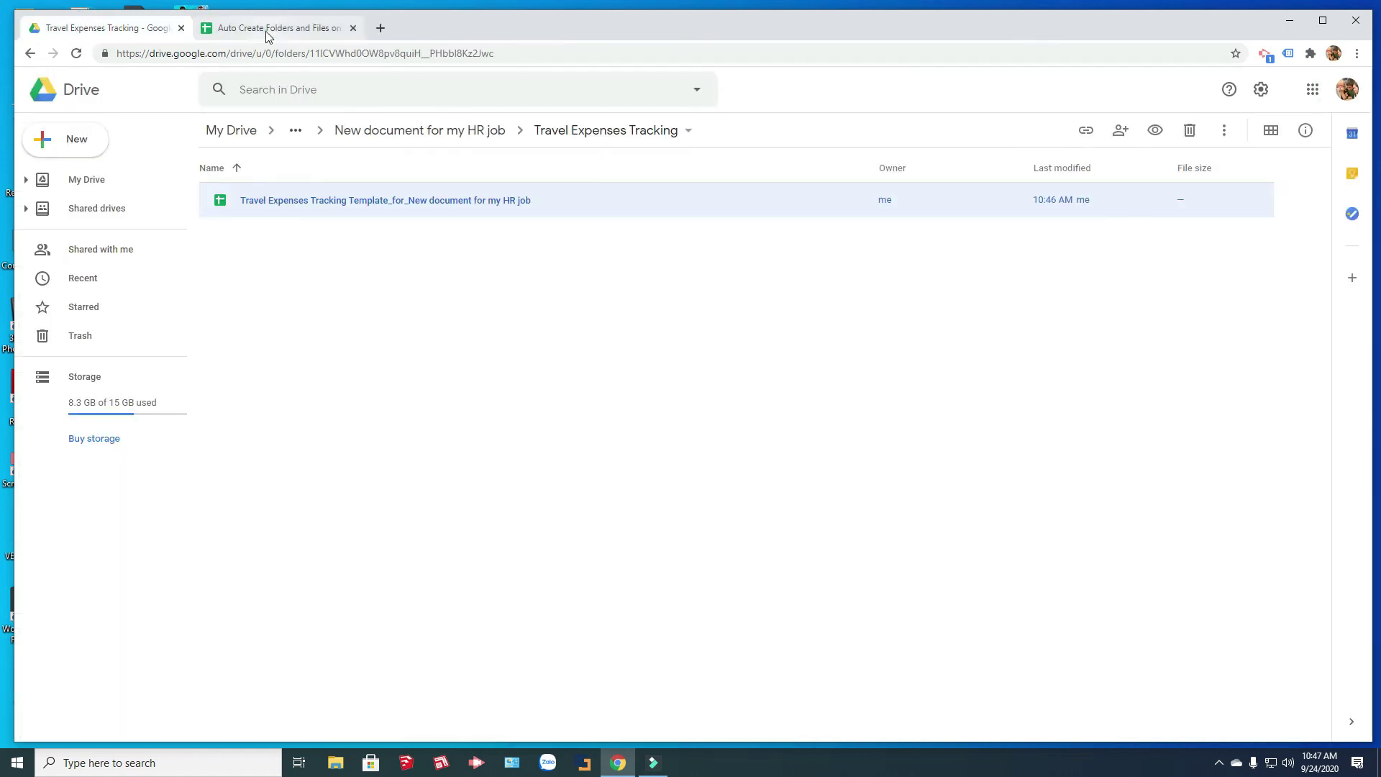
{"action": "left_click", "coordinate": [267, 32]}
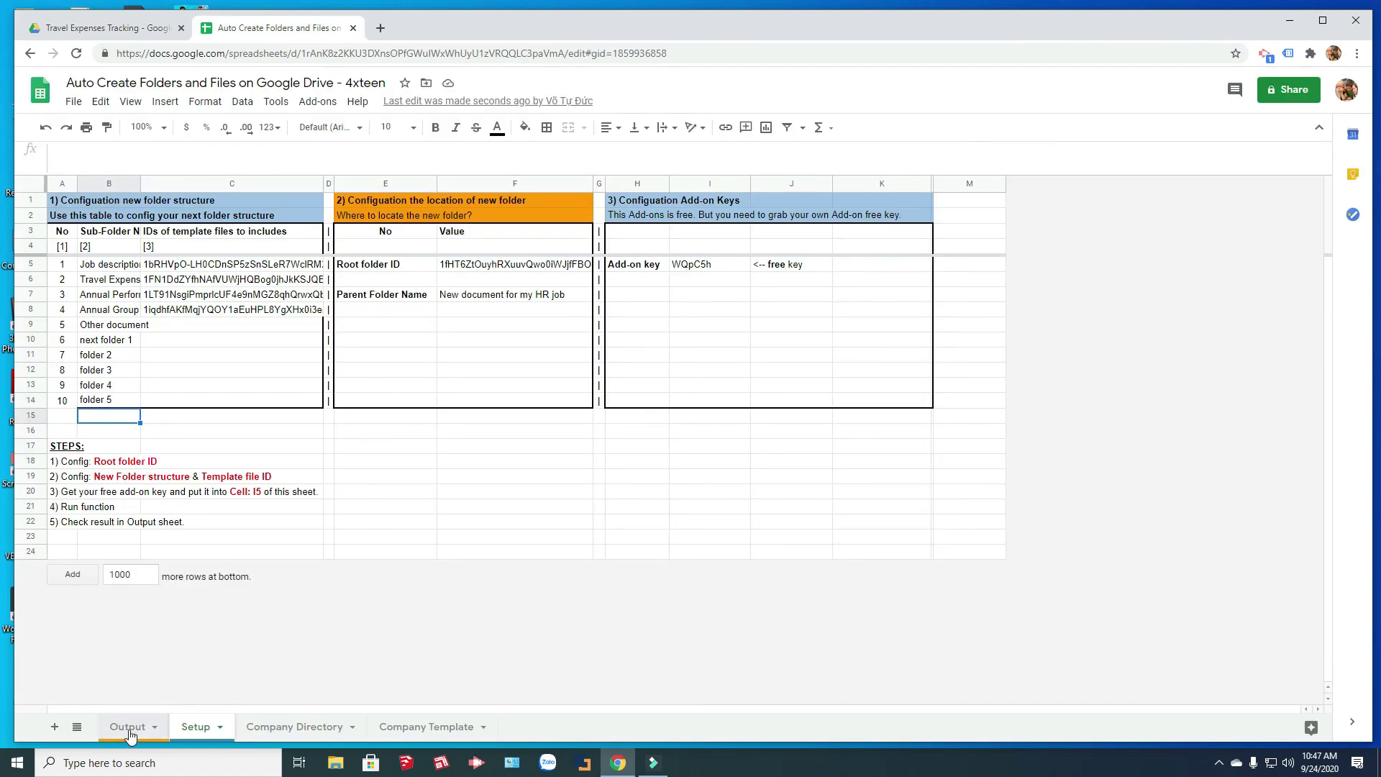